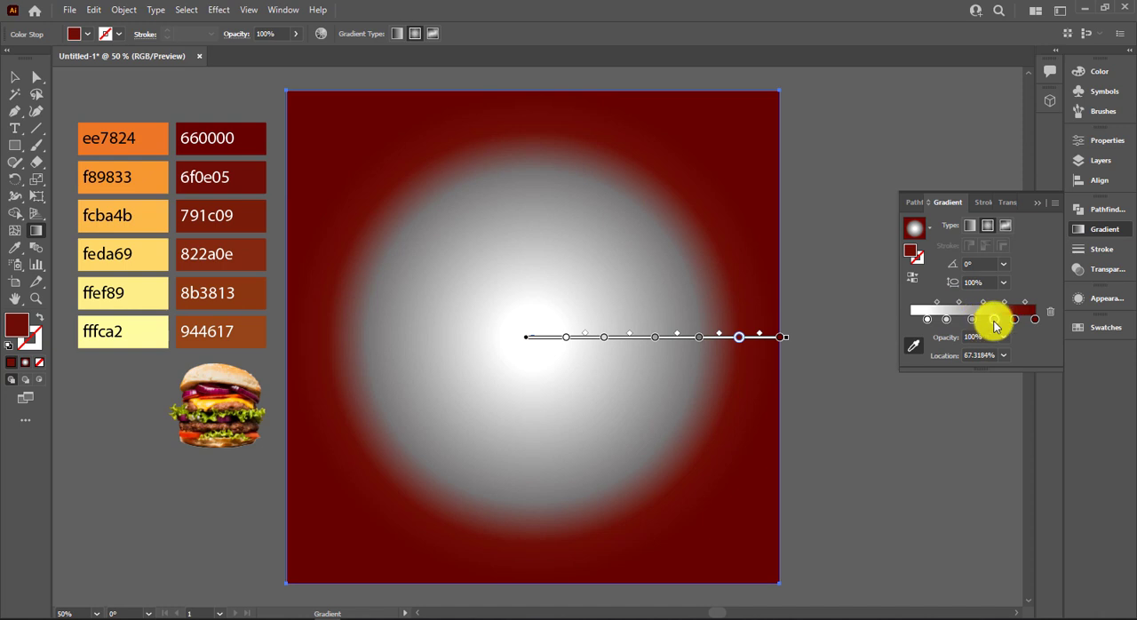
Recolor the gradient stops at 67.3% and 49.4% with the swatch colors 791c09 and 8b3813.
click(241, 219)
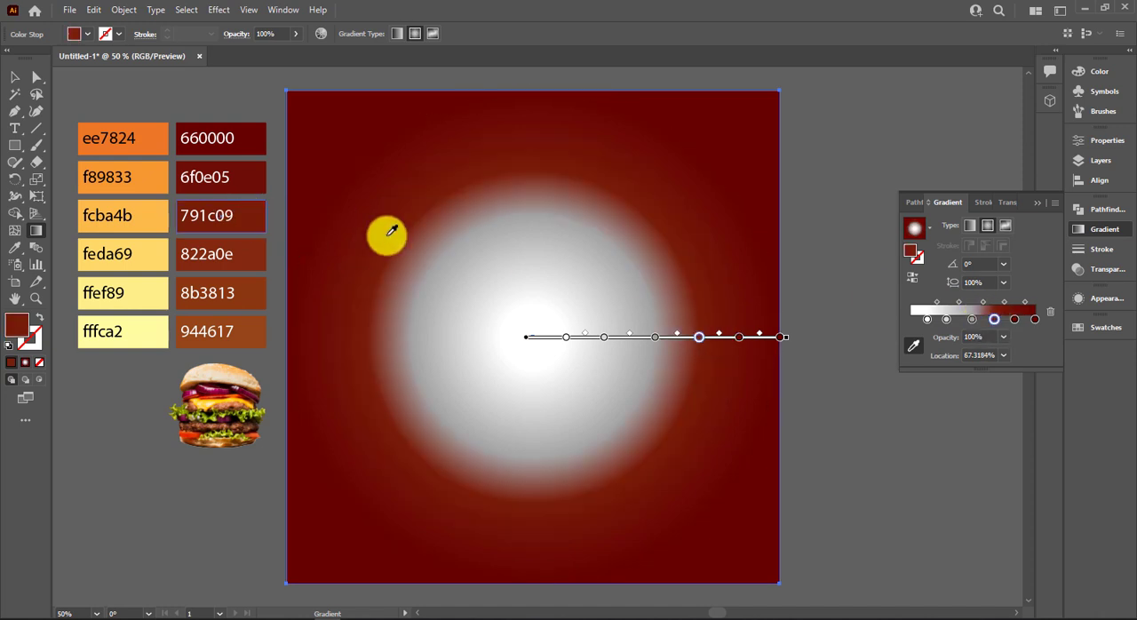
click(975, 320)
click(220, 293)
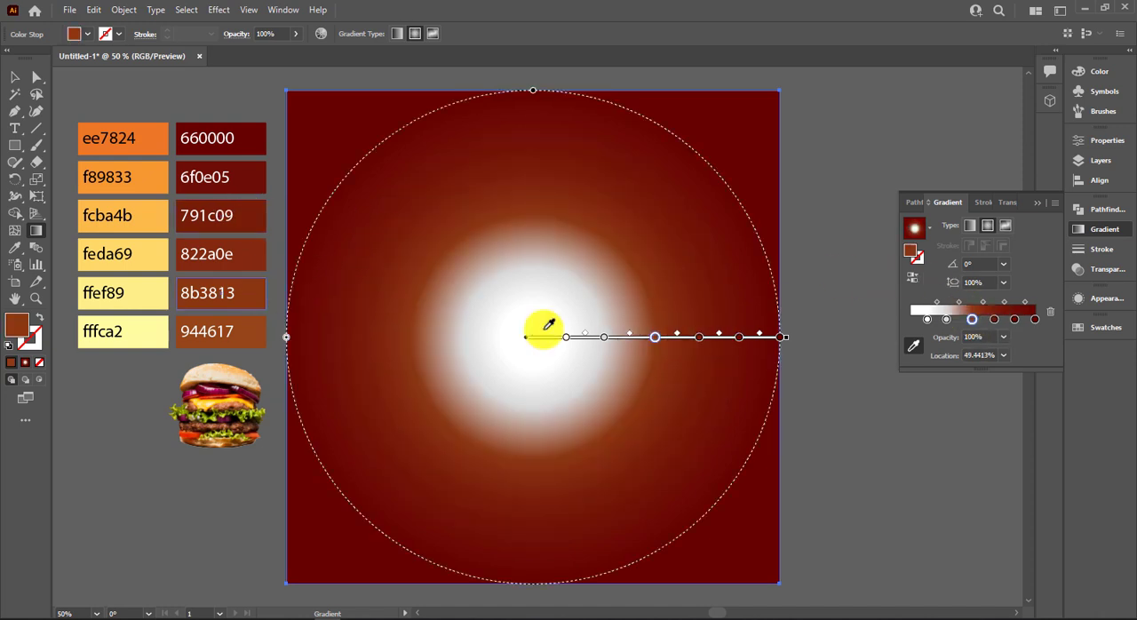
click(947, 320)
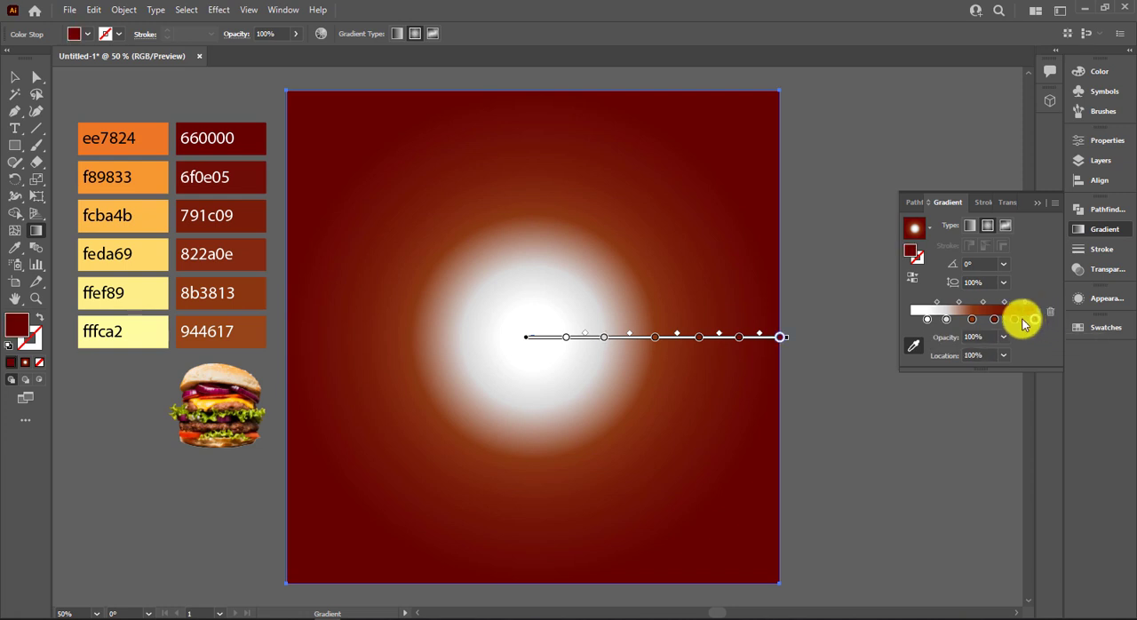
Recolor the gradient stops from the outer end inward with the swatches 660000, 6f0e05, 791c09 and 822a0e.
click(257, 138)
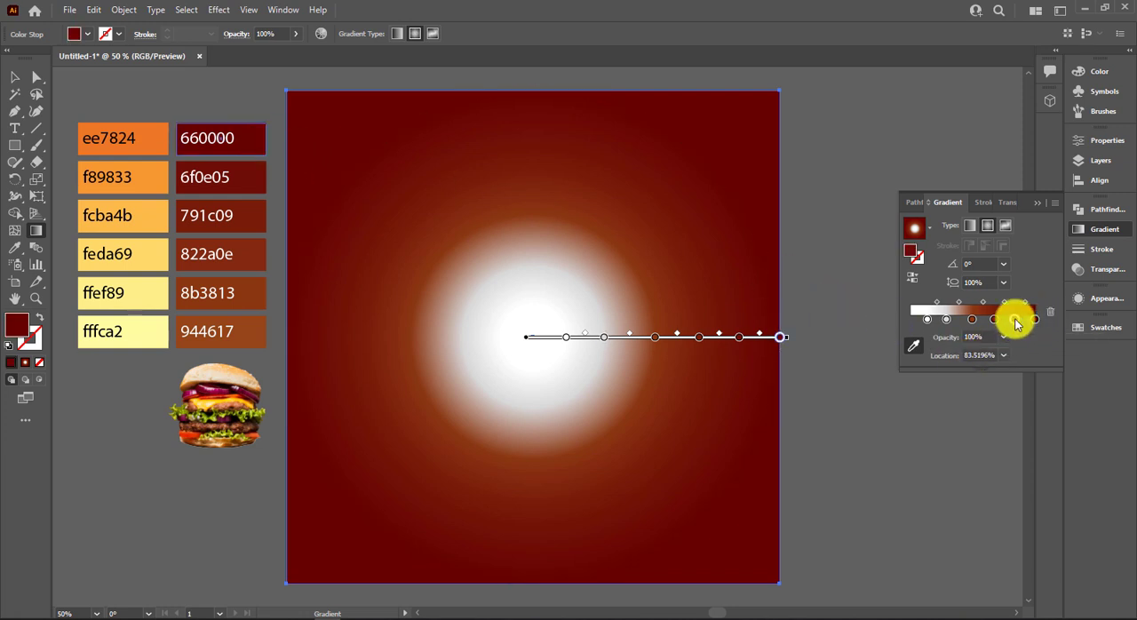
click(254, 182)
click(994, 319)
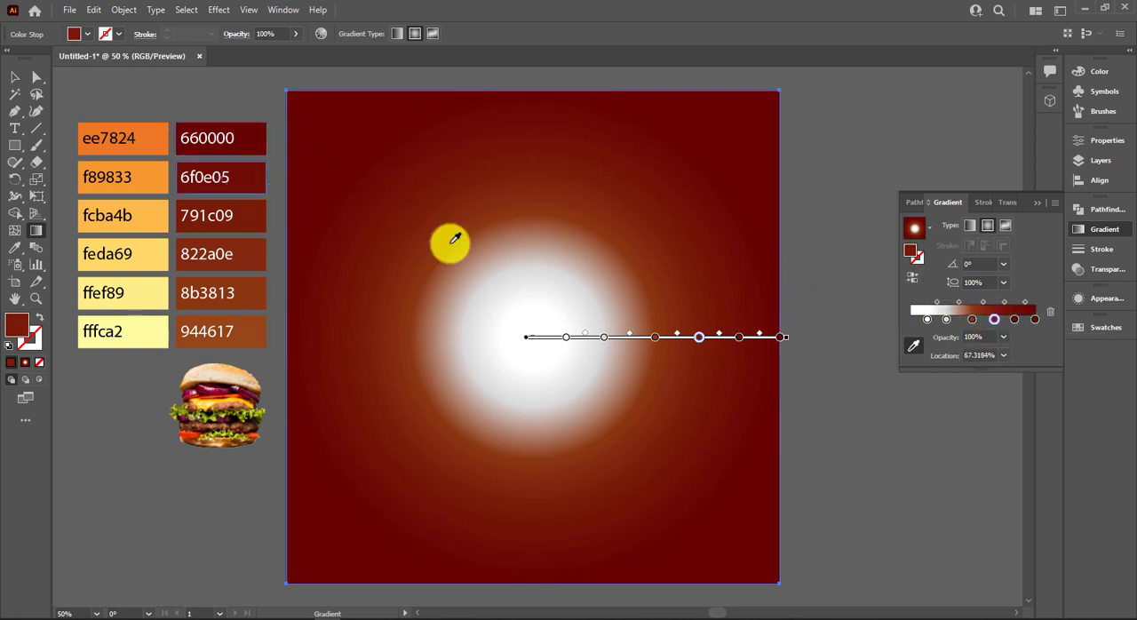
click(972, 320)
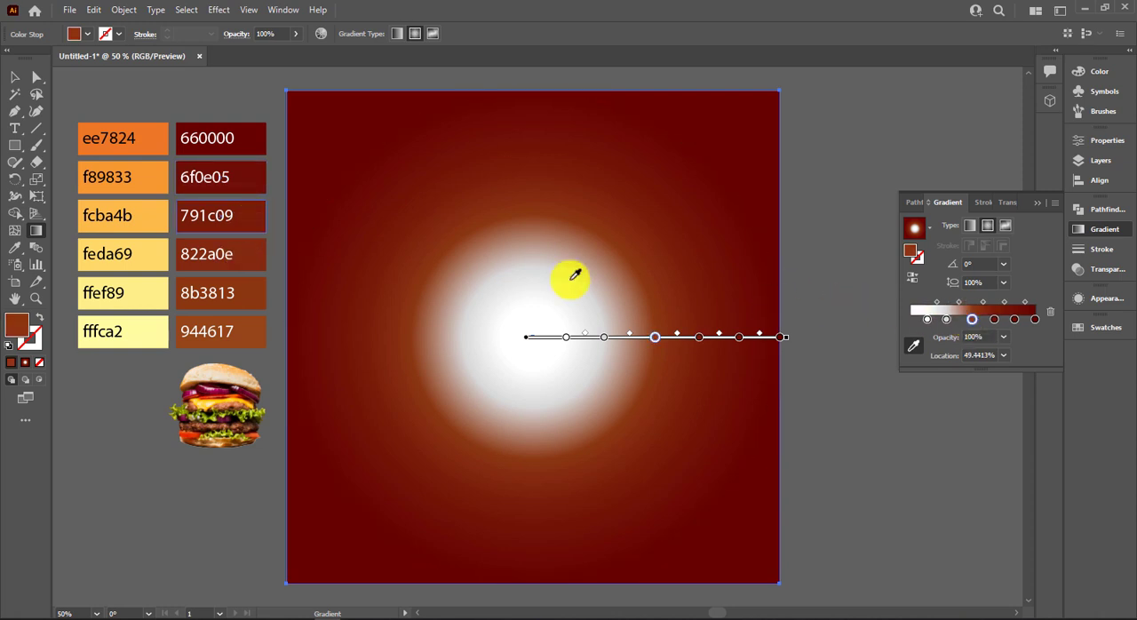
click(259, 256)
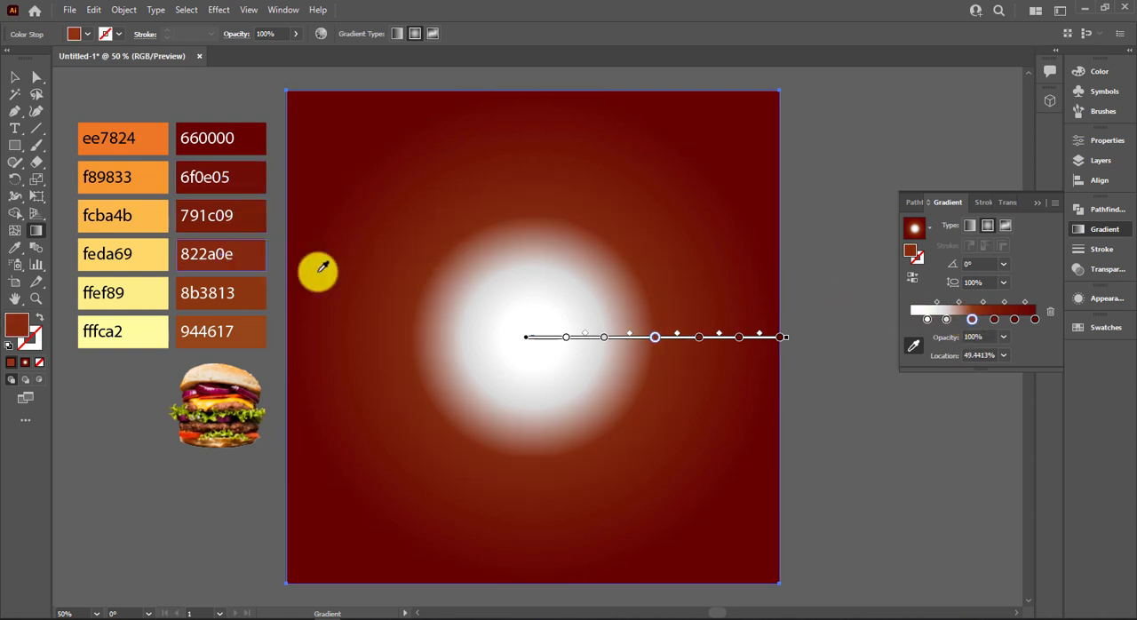
Recolor the two innermost gradient stops with the swatches 8b3813 and 944617, and finish editing the gradient.
click(949, 319)
click(253, 293)
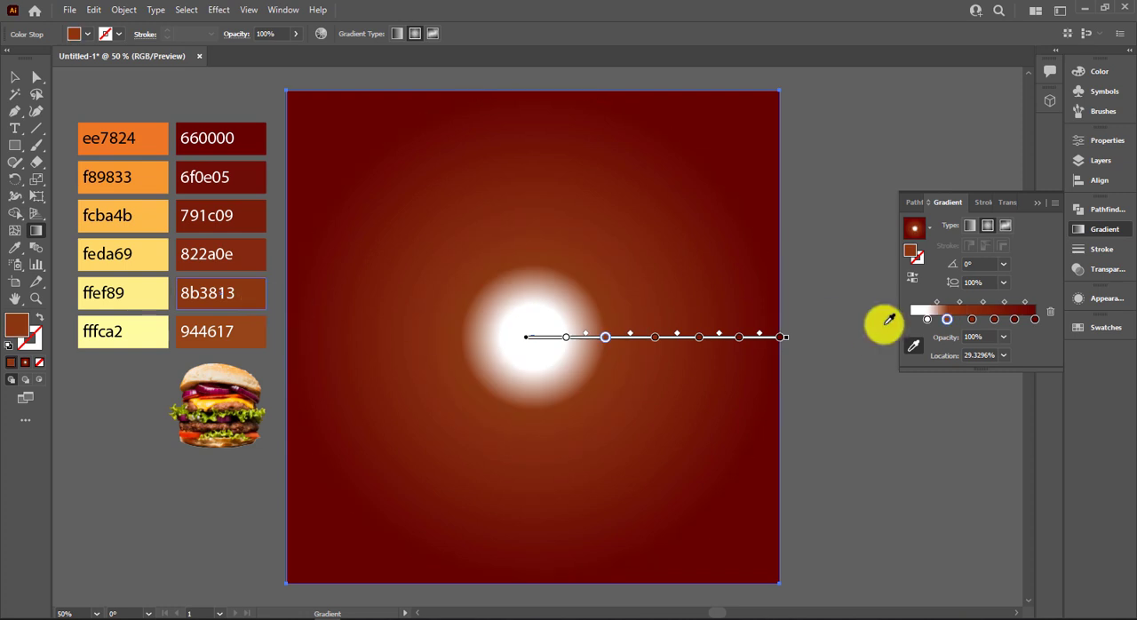
click(250, 331)
click(11, 80)
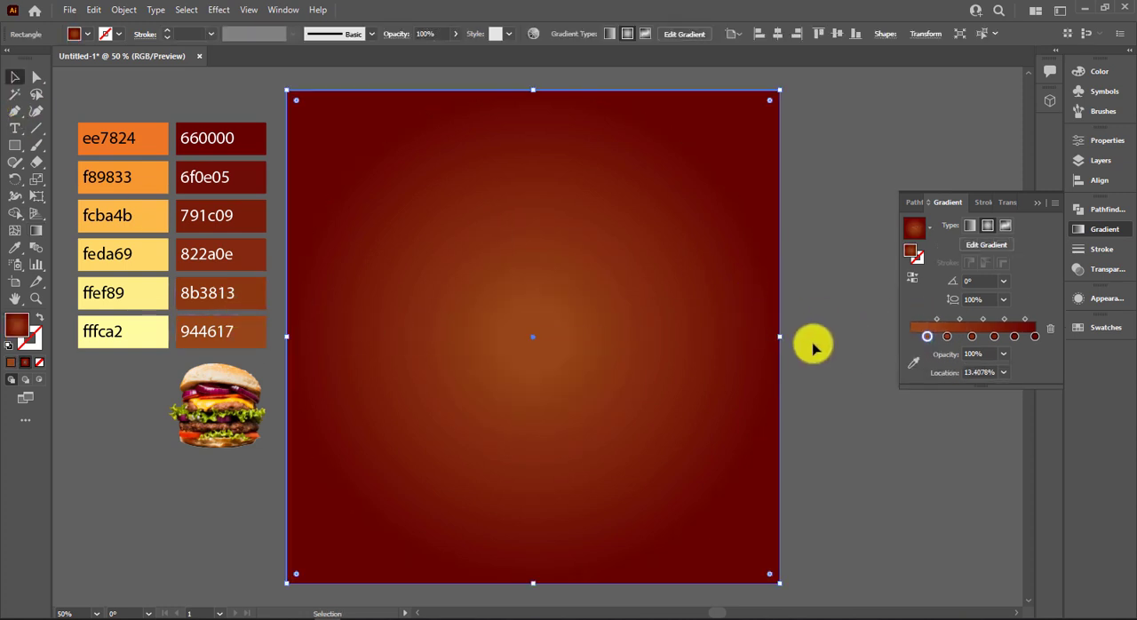
Try redrawing the square's radial gradient along a diagonal, and undo the change.
key(g)
drag(787, 337, 868, 338)
click(1037, 203)
click(893, 215)
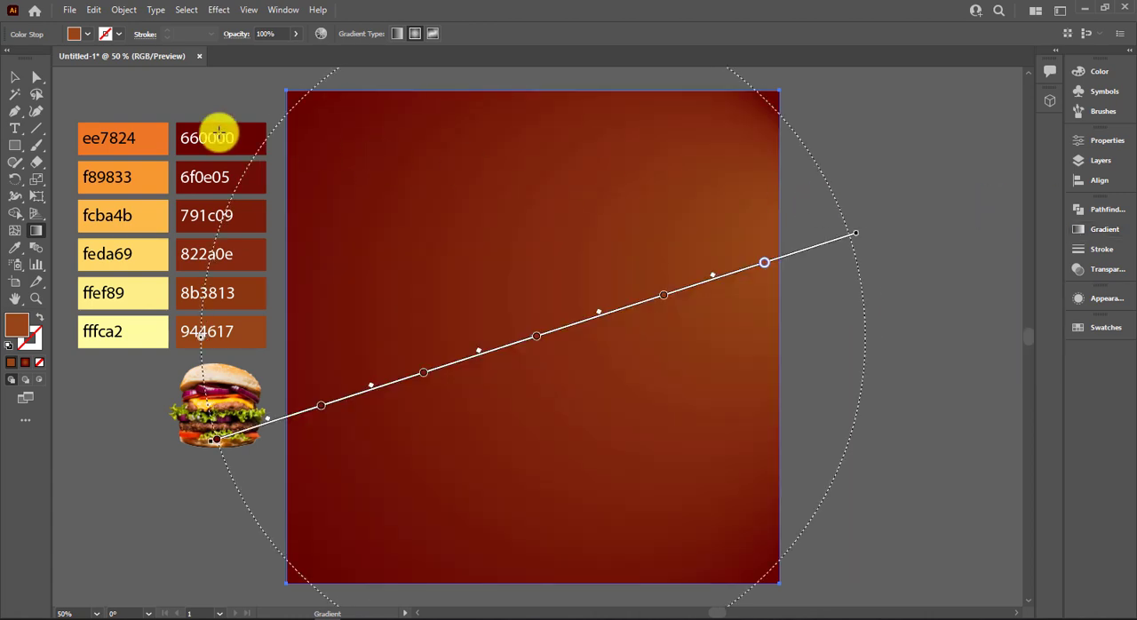
key(ctrl+z)
Draw a tall, narrow rectangle beside the right edge of the square, slightly taller than the square.
click(14, 82)
click(933, 242)
scroll(924, 259, down, 1)
drag(922, 274, 441, 270)
click(16, 144)
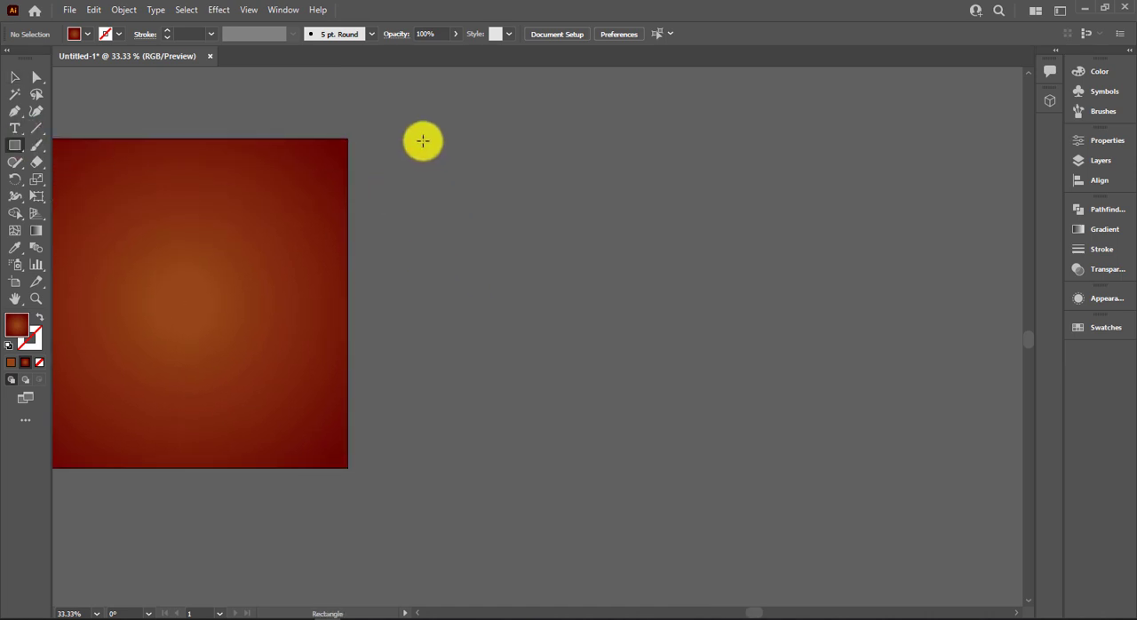
drag(422, 139, 433, 209)
drag(464, 345, 538, 482)
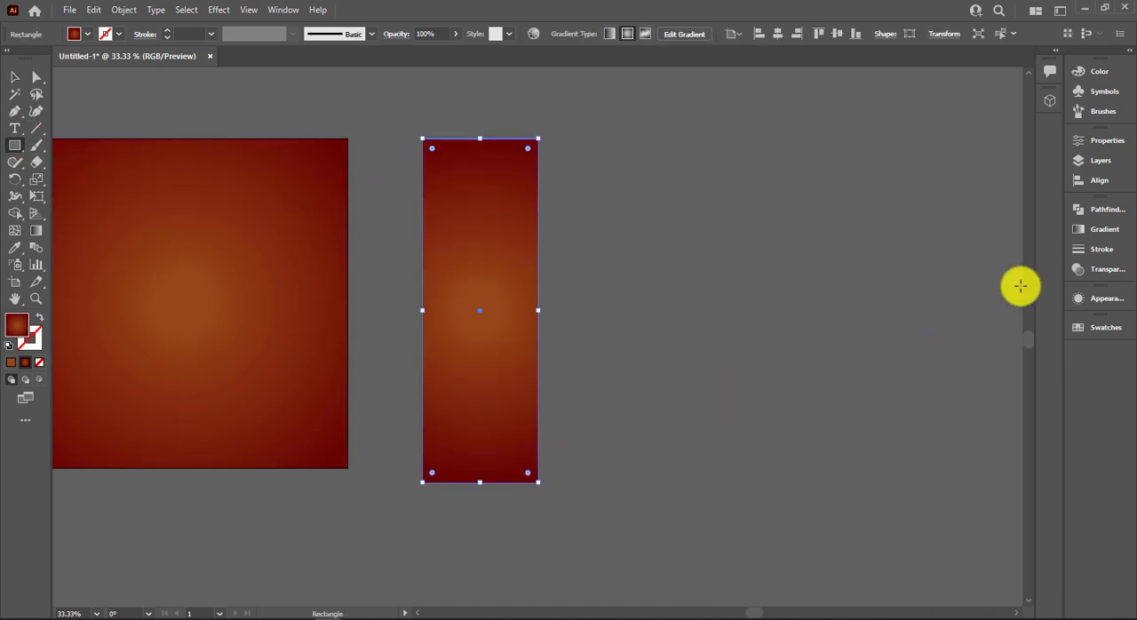
Fill the narrow rectangle with the white-to-black linear gradient and move it onto the right half of the square.
click(1104, 229)
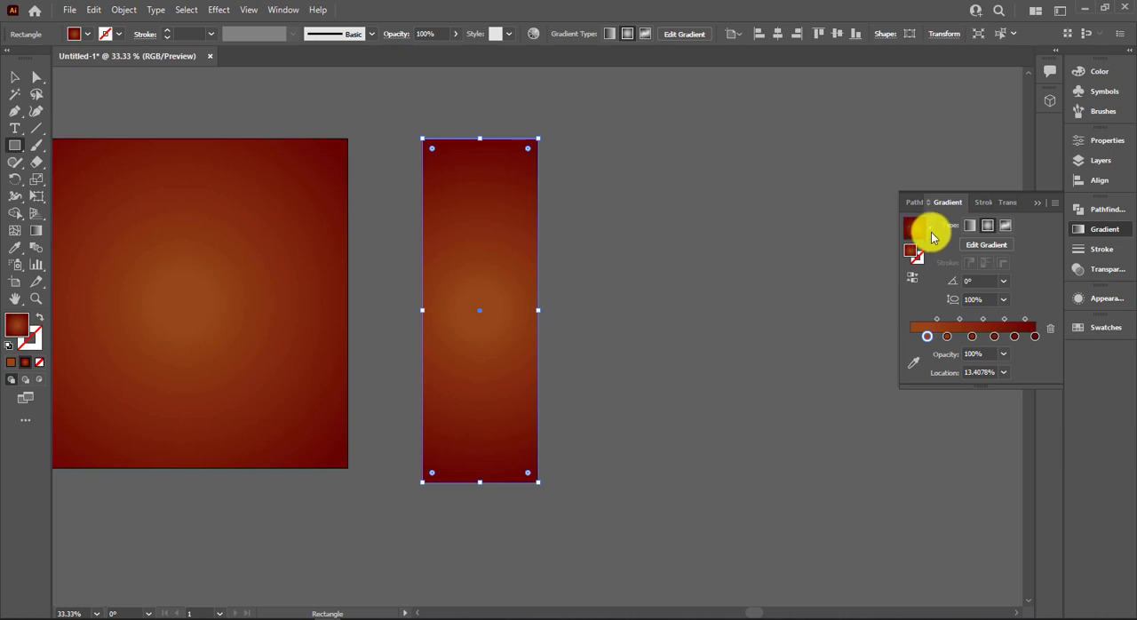
click(932, 237)
click(896, 257)
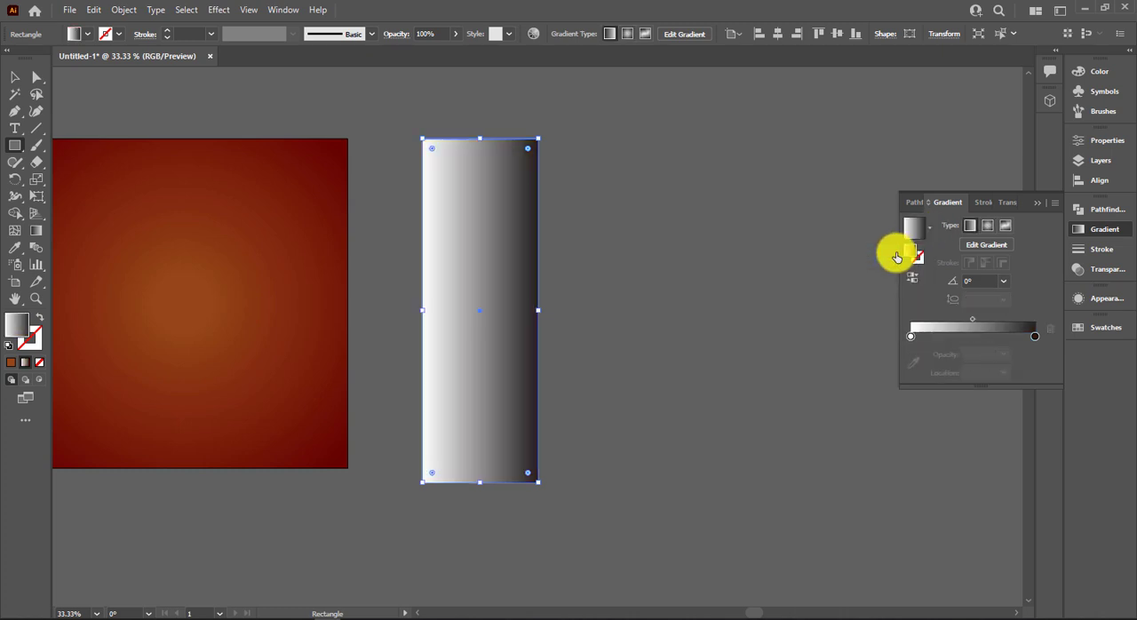
click(24, 84)
drag(452, 287, 224, 298)
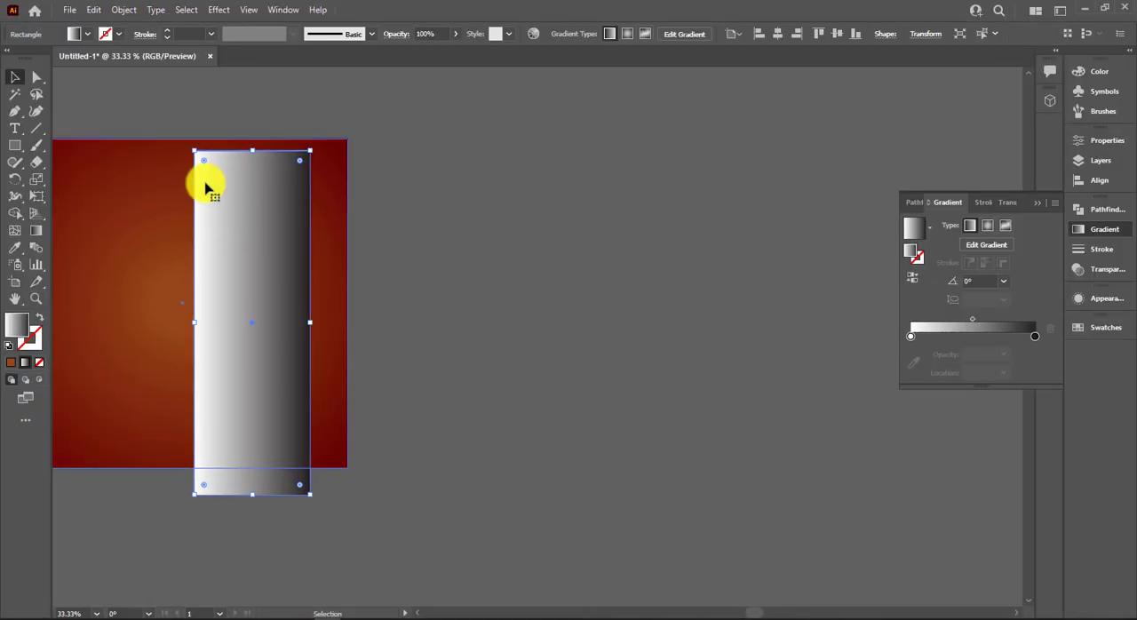
Redraw the narrow rectangle's gradient vertically at 90°, running from white at the bottom to black at the top.
key(g)
drag(238, 151, 231, 292)
click(231, 330)
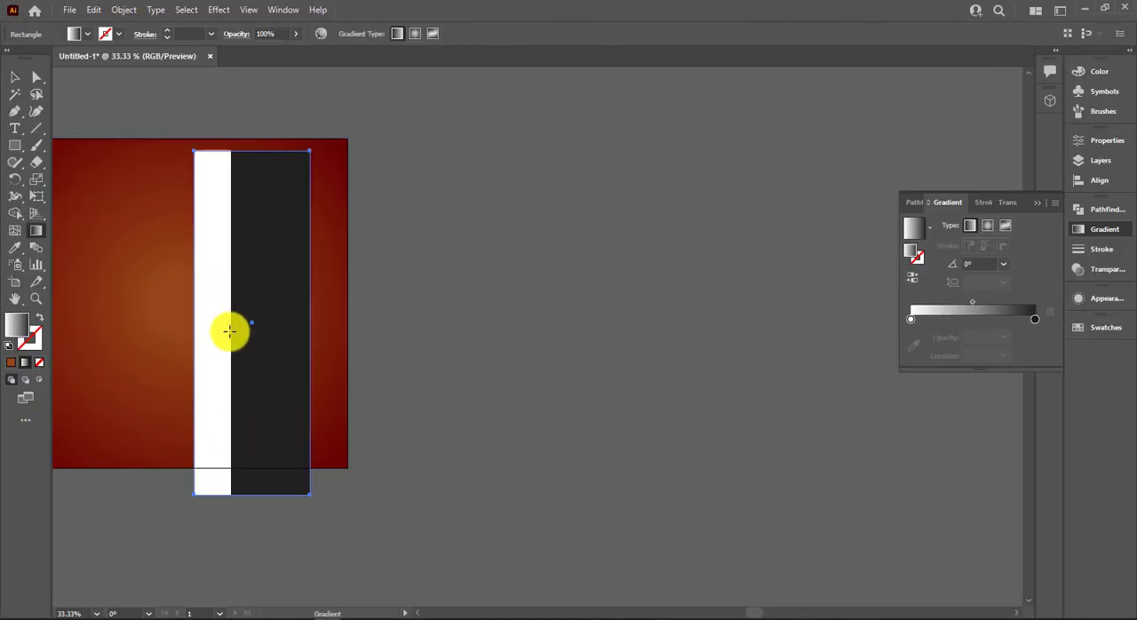
drag(248, 517, 242, 230)
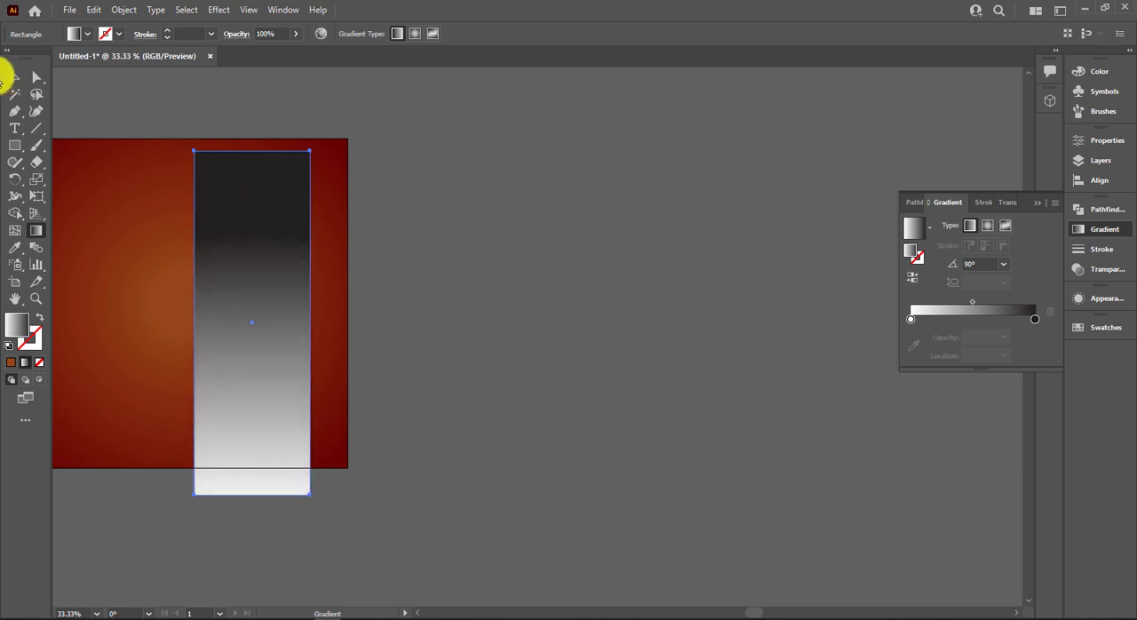
click(13, 79)
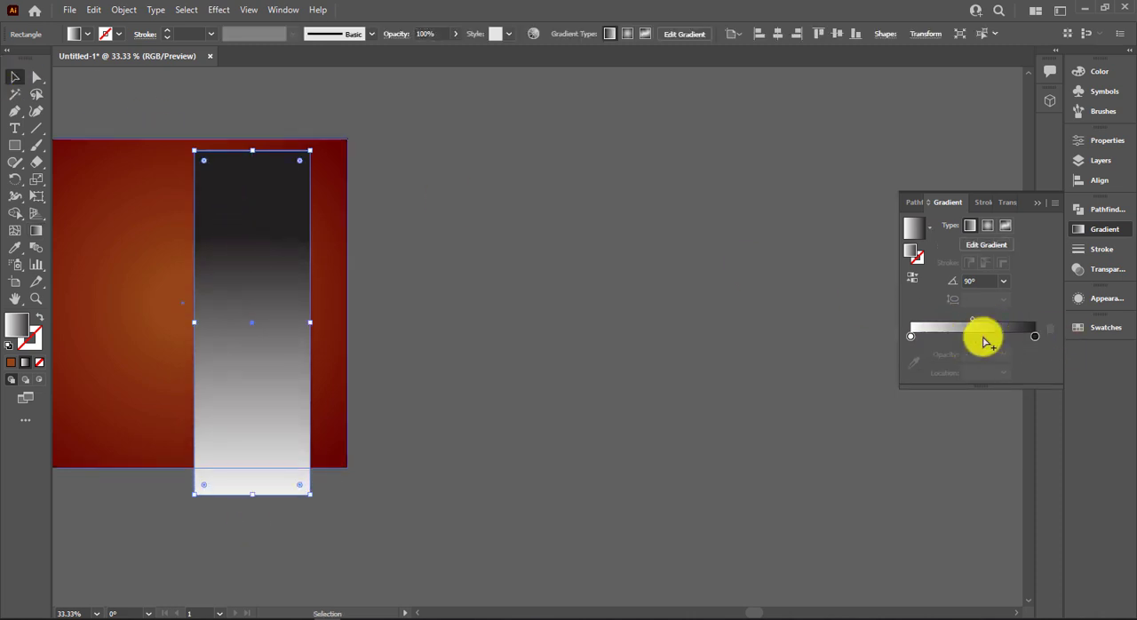
Replace the white gradient stop with a copy of the black one and set that stop's opacity to 0%.
click(1034, 338)
drag(1026, 338, 909, 361)
drag(967, 337, 819, 341)
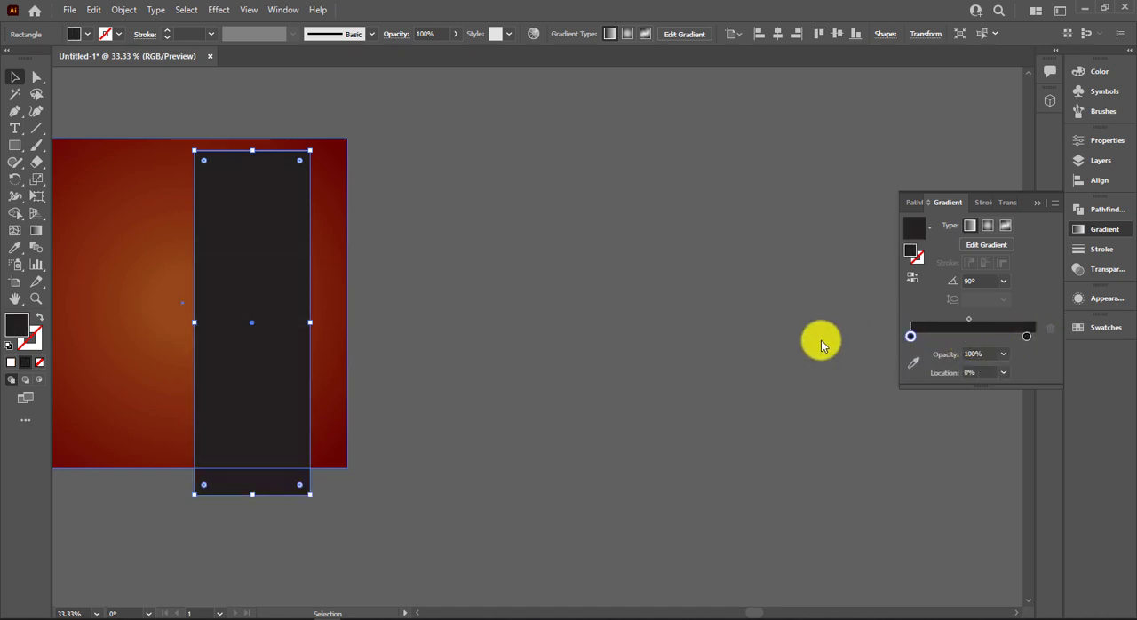
text(0)
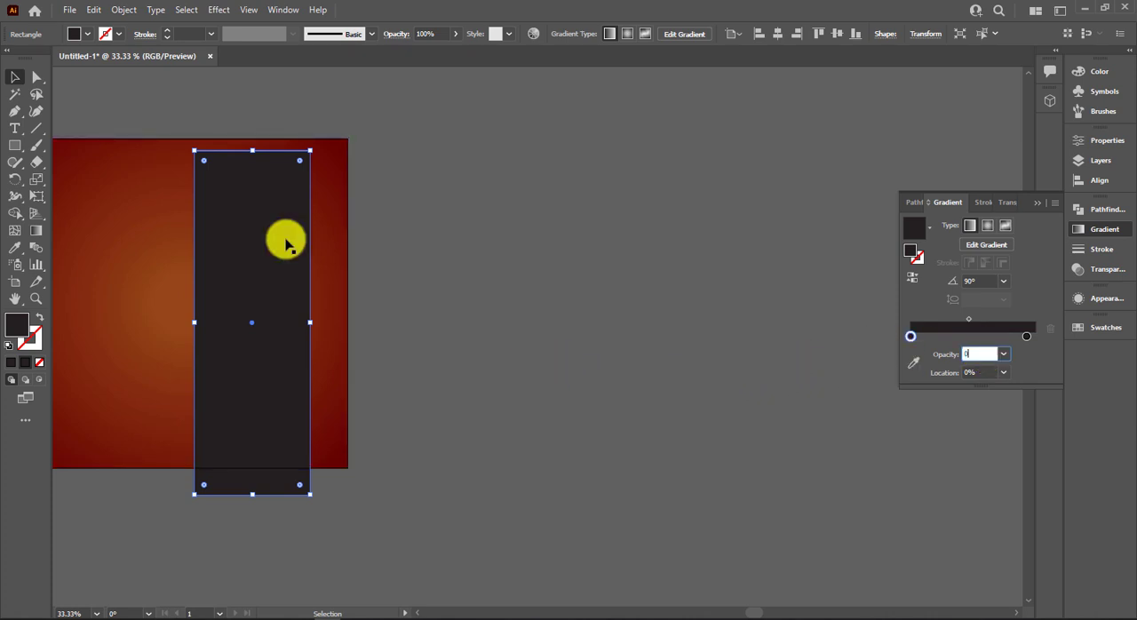
key(Return)
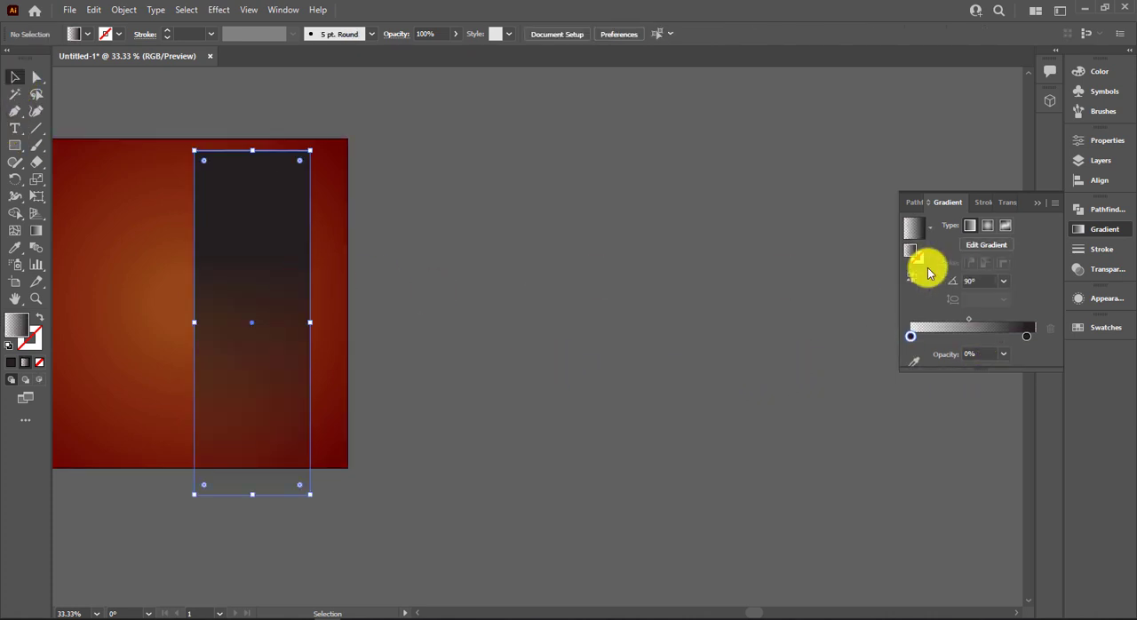
Try the Soft Light and Hue blend modes on the narrow rectangle, and undo both.
click(1009, 202)
click(950, 227)
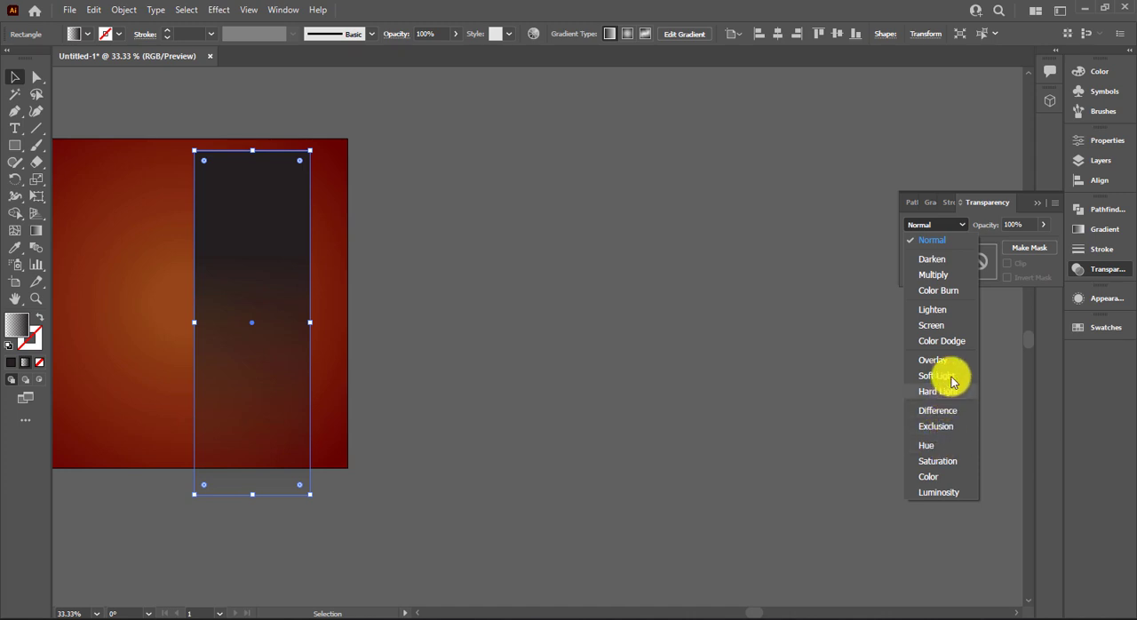
click(940, 376)
click(935, 228)
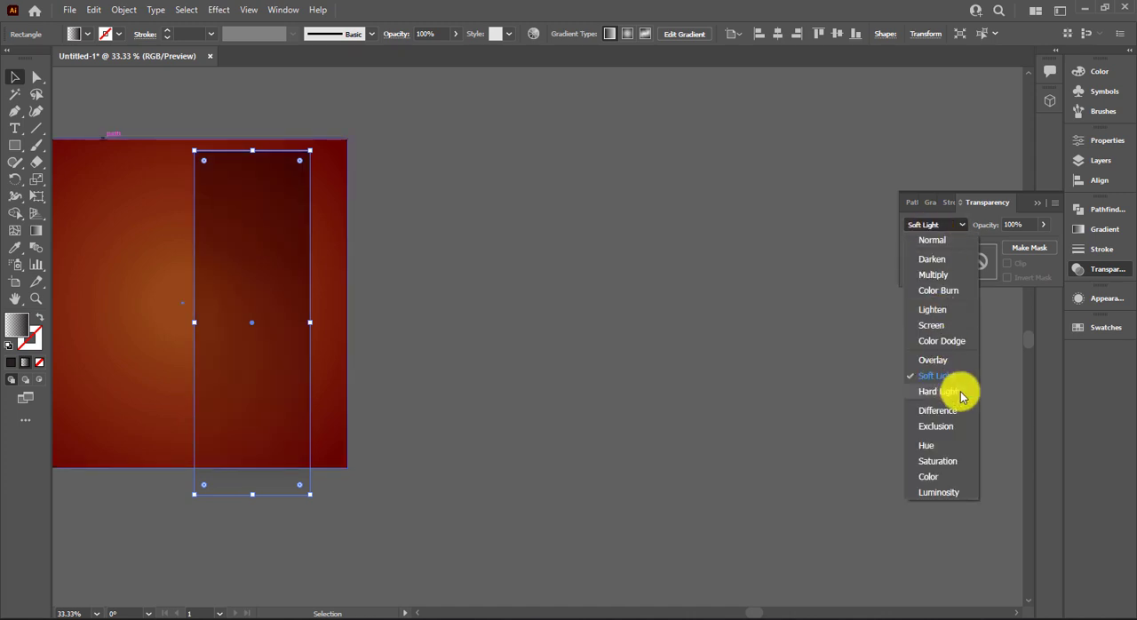
click(954, 446)
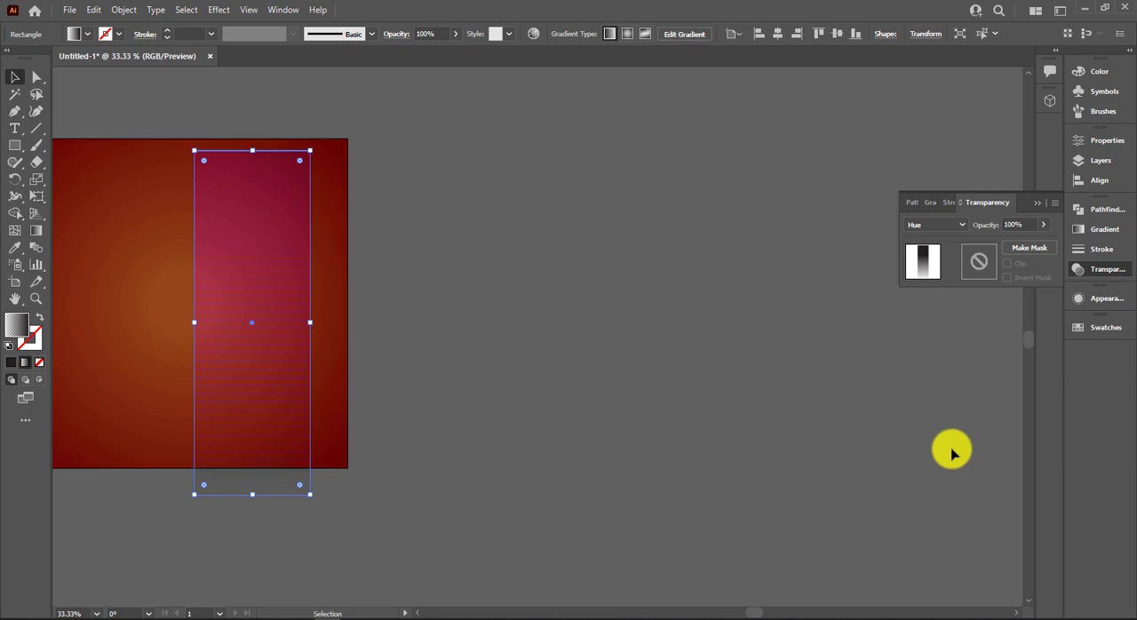
key(ctrl+z)
key(ctrl+z)
click(924, 458)
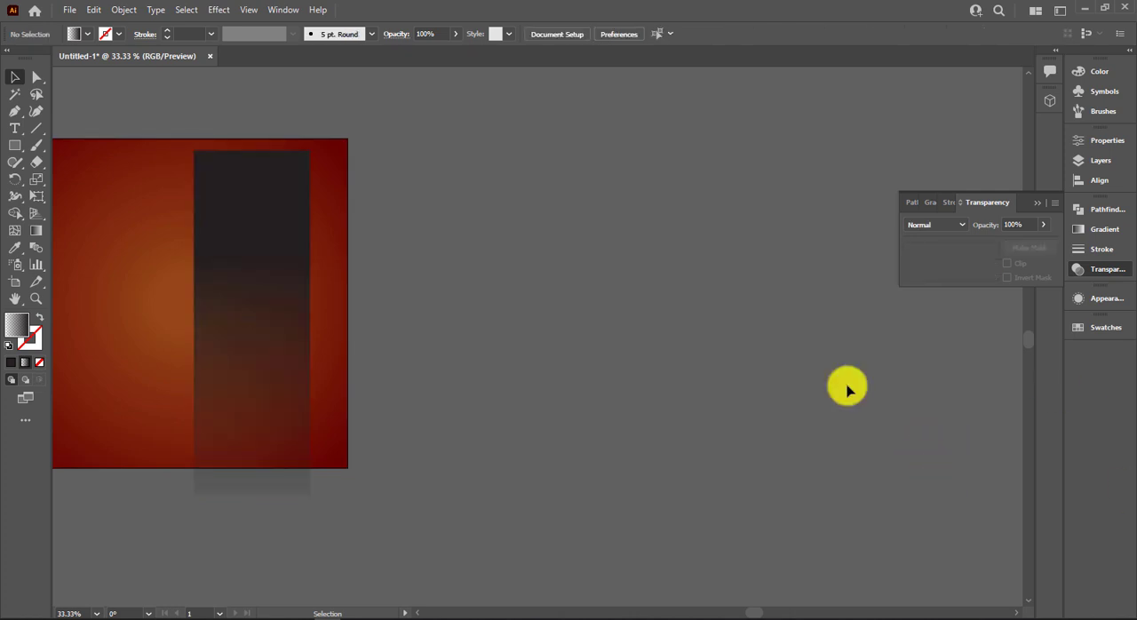
Select the narrow rectangle on the square and set its blend mode to Color Dodge.
click(285, 362)
click(933, 228)
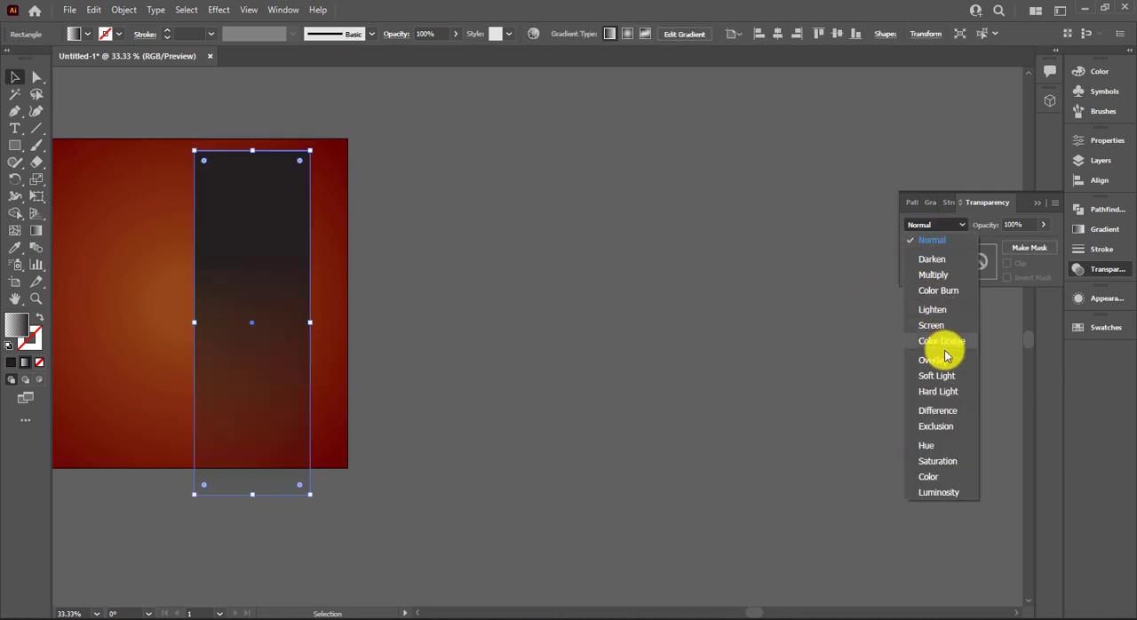
click(952, 343)
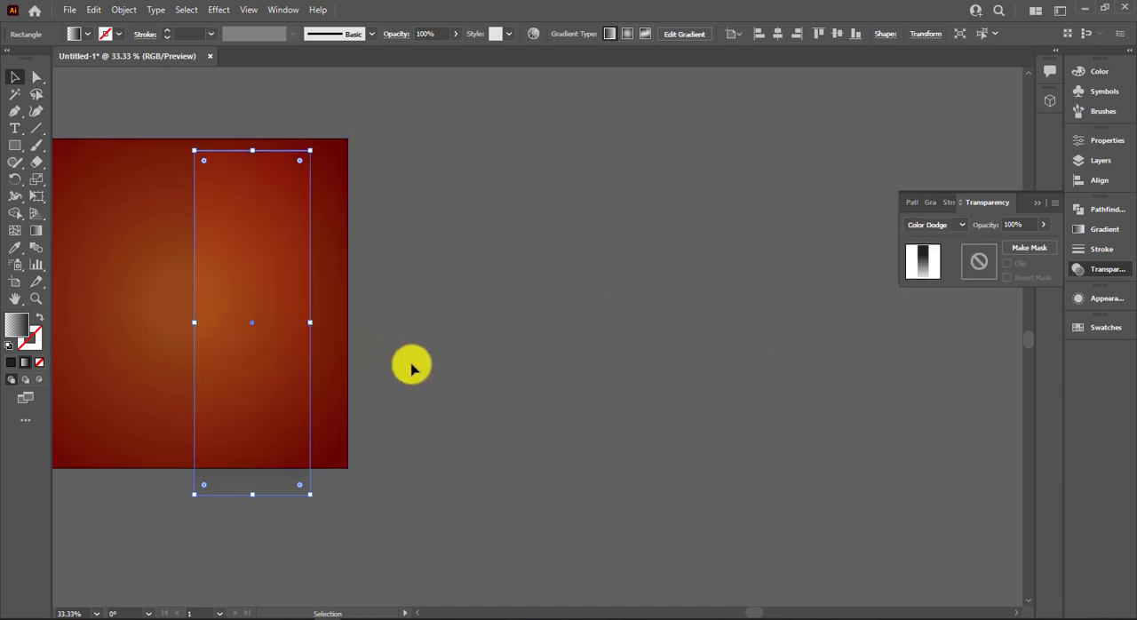
Move the narrow rectangle off the square to empty space on its right and place a duplicate directly beside it.
drag(416, 366, 839, 417)
click(875, 412)
click(692, 422)
mouse_move(703, 417)
mouse_down()
mouse_move(617, 414)
mouse_move(613, 402)
mouse_up()
drag(773, 400, 474, 400)
drag(322, 406, 664, 406)
drag(751, 319, 763, 321)
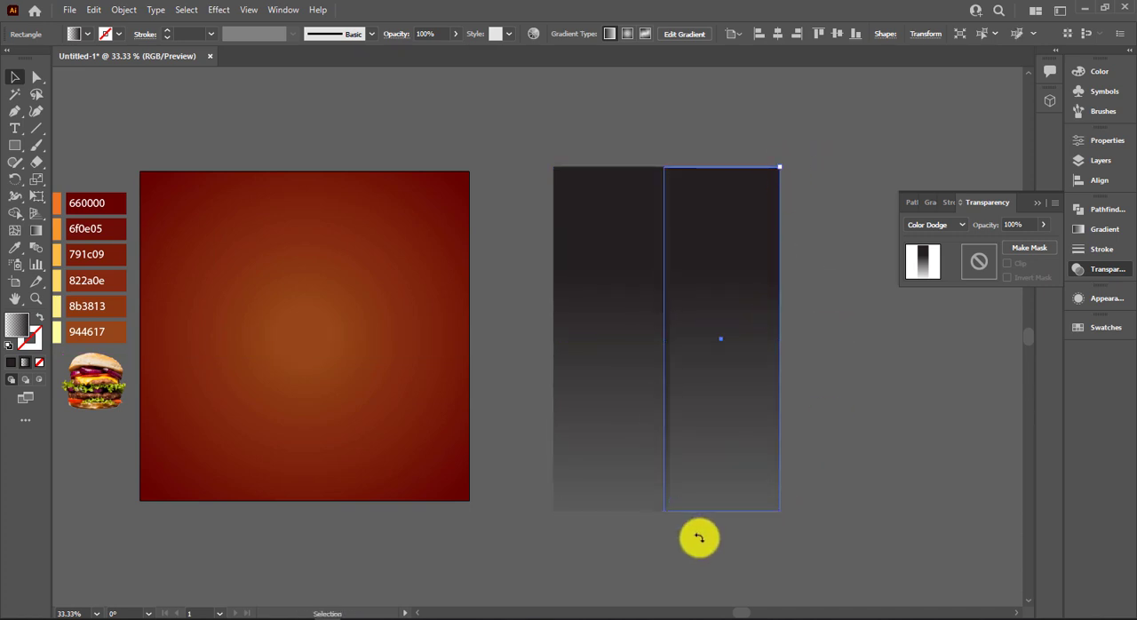
Rotate the duplicate rectangle 180° so its gradient runs opposite to the original's.
mouse_move(699, 538)
mouse_down()
mouse_move(796, 524)
mouse_move(700, 531)
mouse_move(711, 527)
mouse_up()
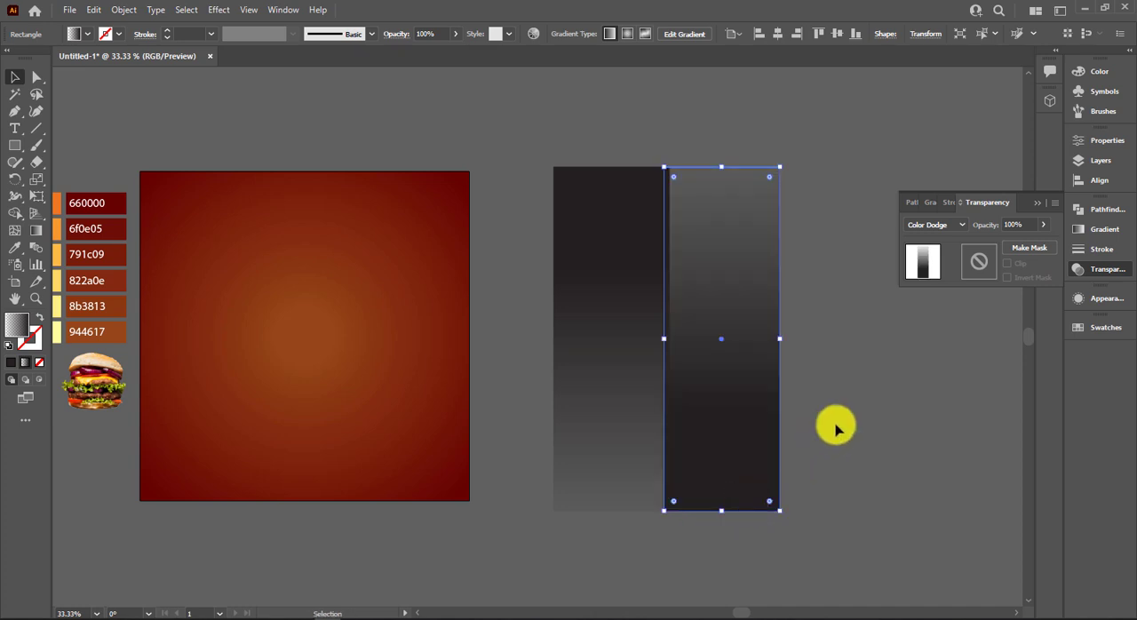
click(836, 430)
click(734, 437)
click(835, 425)
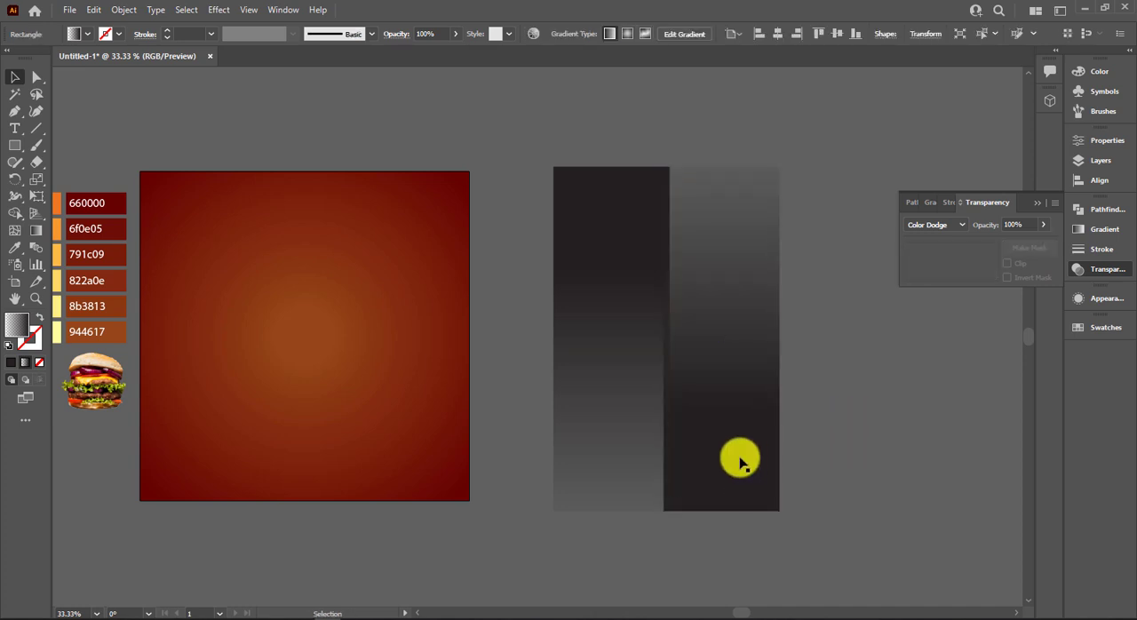
Overlap the two gradient rectangles slightly, move both onto the middle of the square and align them with its top edge.
drag(740, 462, 707, 460)
drag(815, 308, 610, 429)
drag(624, 429, 288, 433)
mouse_move(394, 522)
mouse_down()
mouse_move(421, 507)
mouse_move(381, 523)
mouse_move(392, 526)
mouse_up()
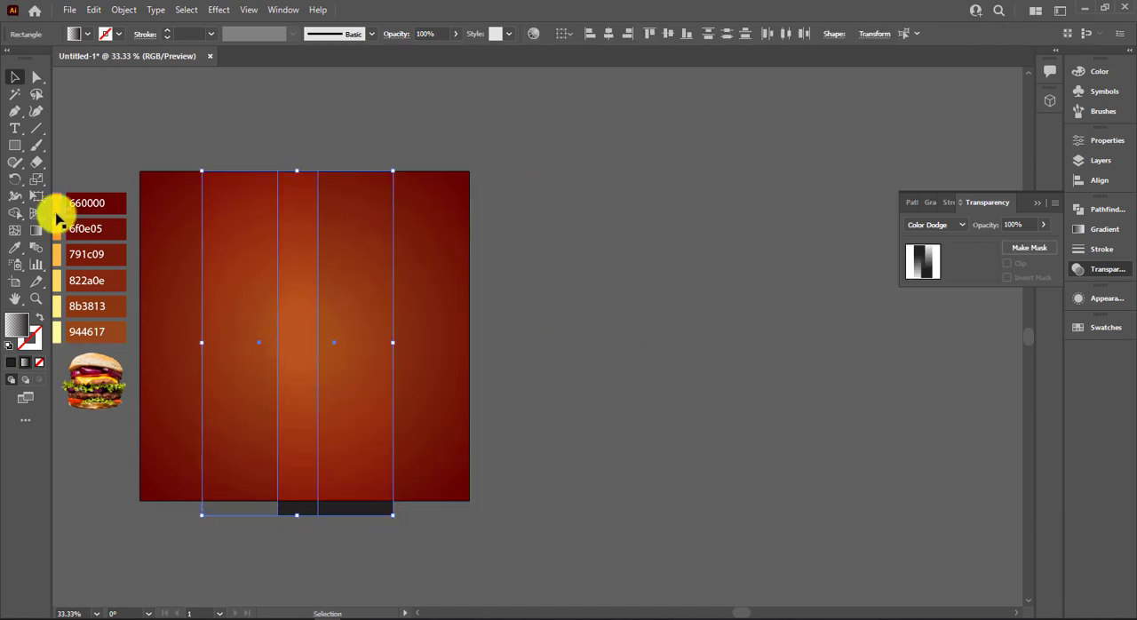
click(71, 228)
click(38, 199)
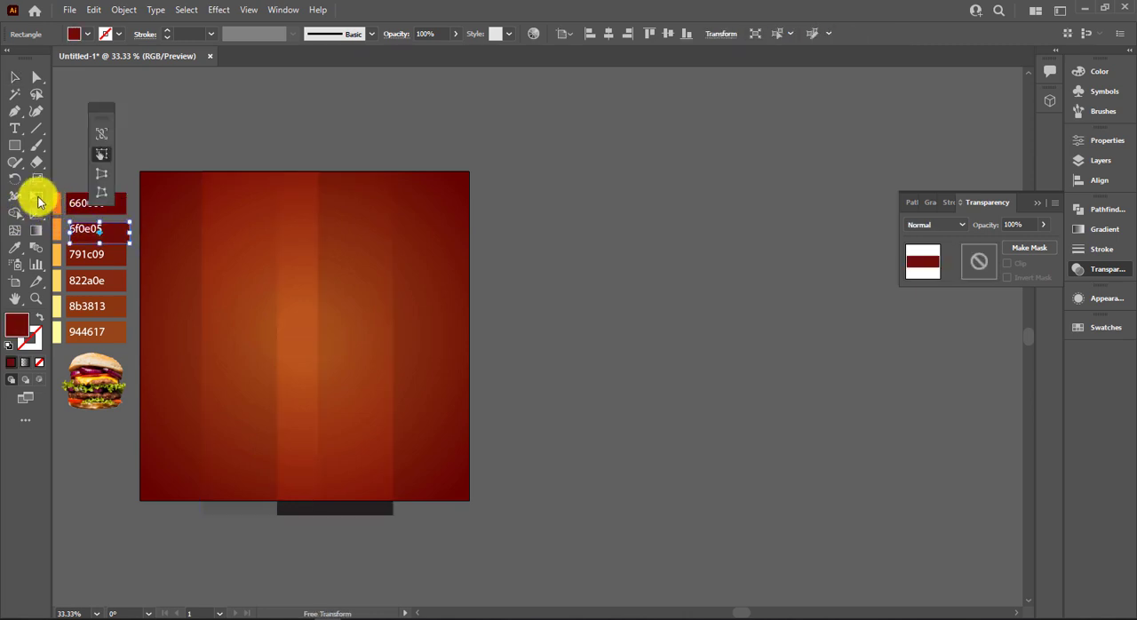
click(14, 77)
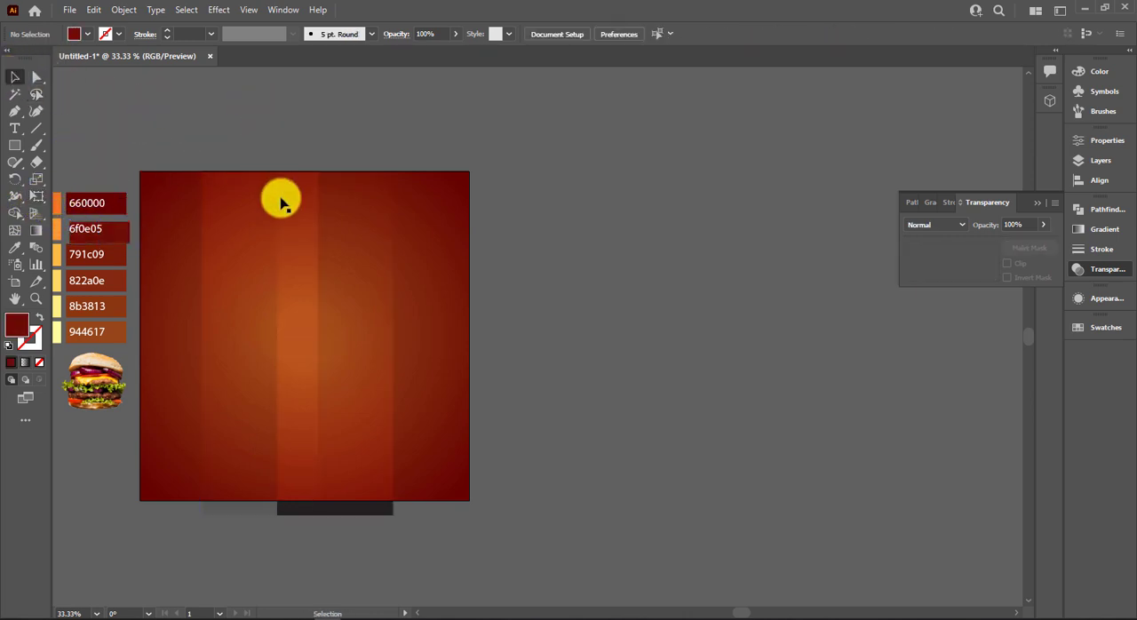
Select both gradient rectangles and skew them with Free Transform, shifting their bottom edges to the square's right edge.
click(283, 197)
shift+click(223, 213)
click(35, 197)
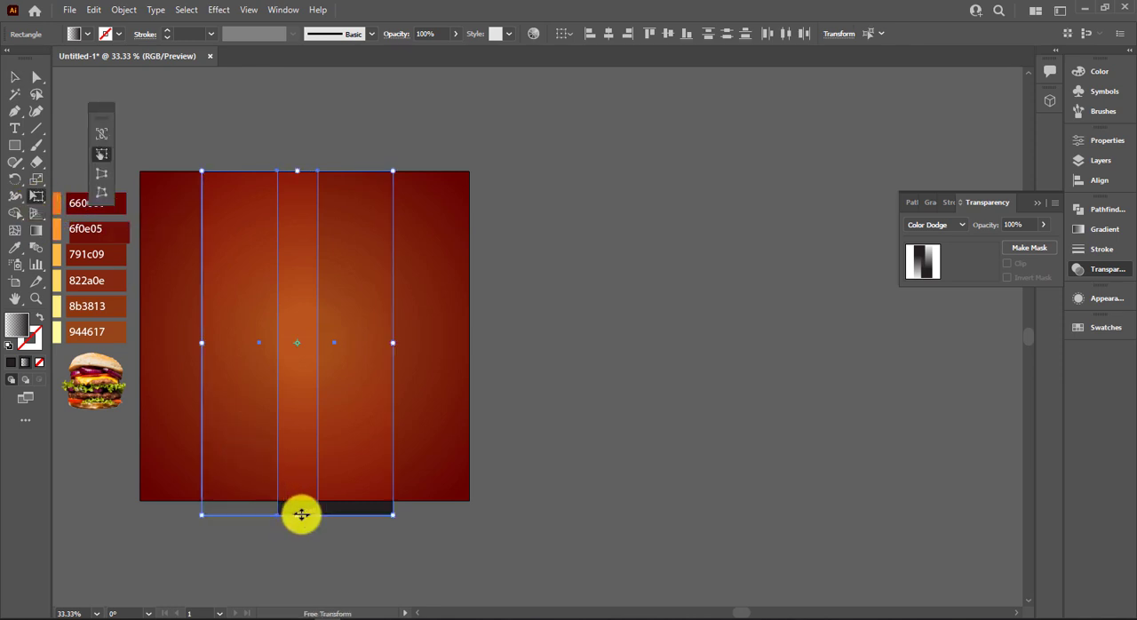
drag(301, 516, 377, 520)
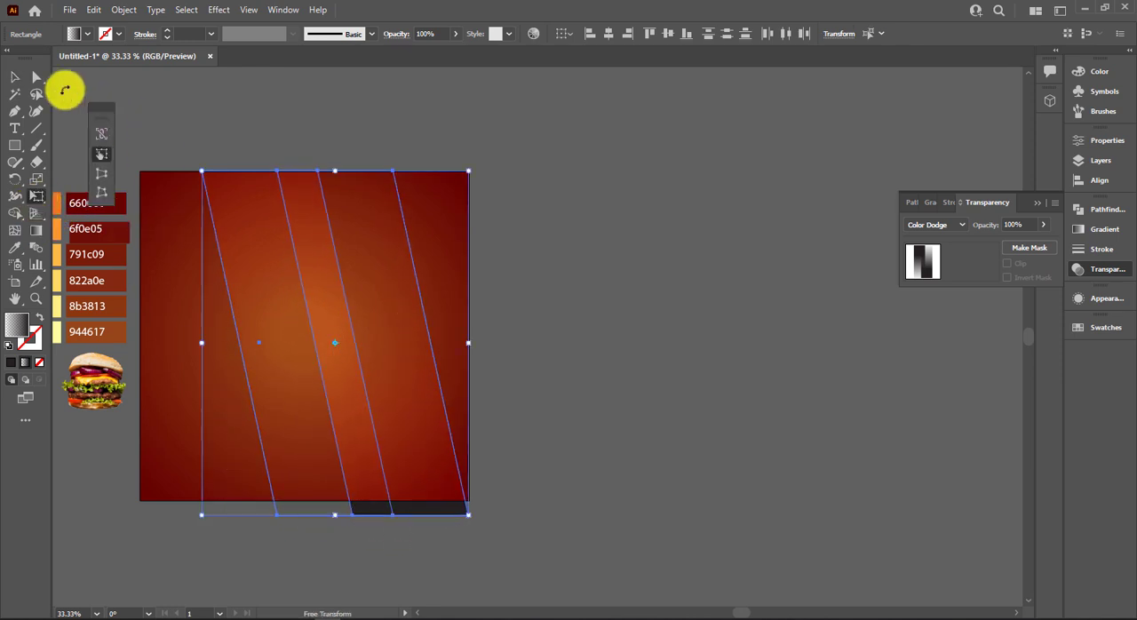
Move the two skewed gradient bars toward the square's centre and enlarge them until they extend past its top and bottom edges.
click(22, 82)
drag(288, 330, 249, 314)
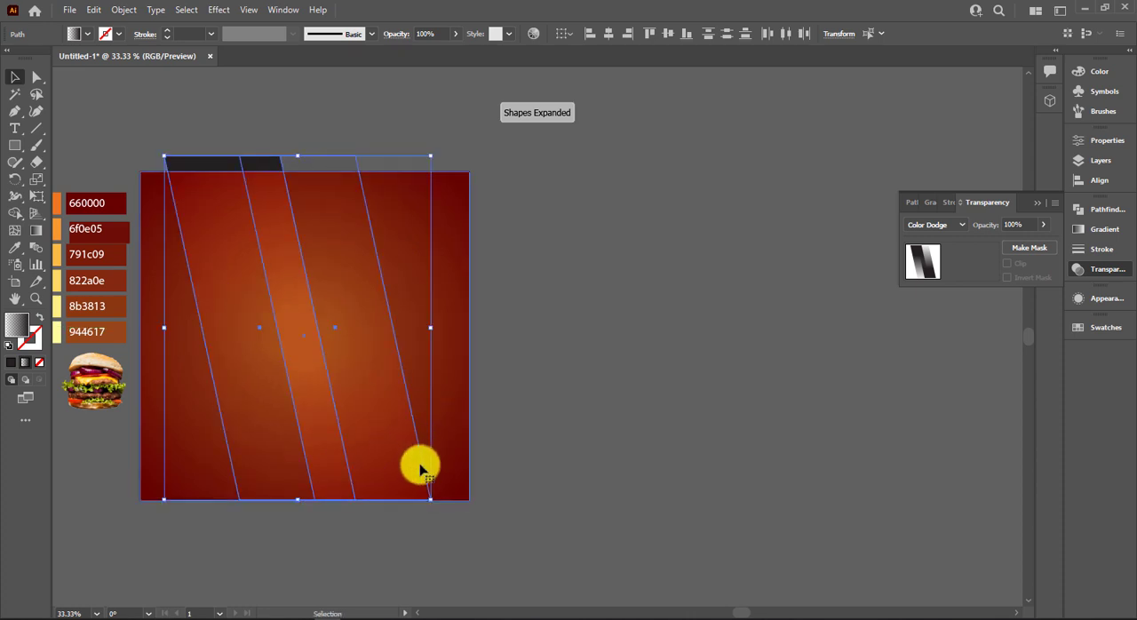
drag(427, 498, 495, 524)
click(521, 520)
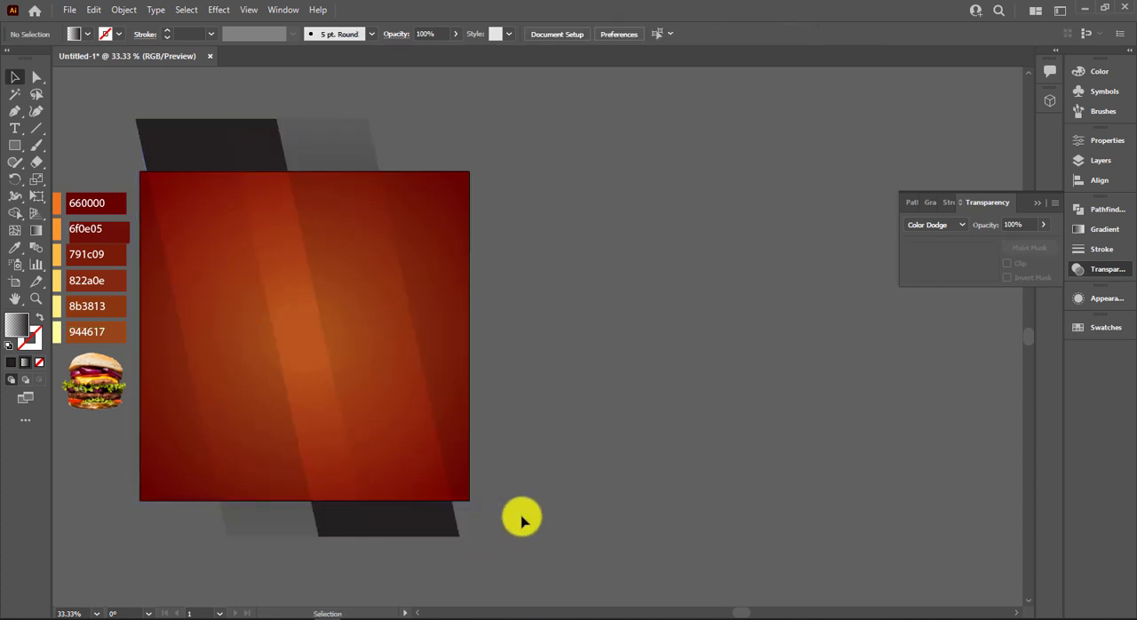
Shift the skewed gradient bars slightly to the right across the square.
scroll(524, 517, up, 2)
click(524, 517)
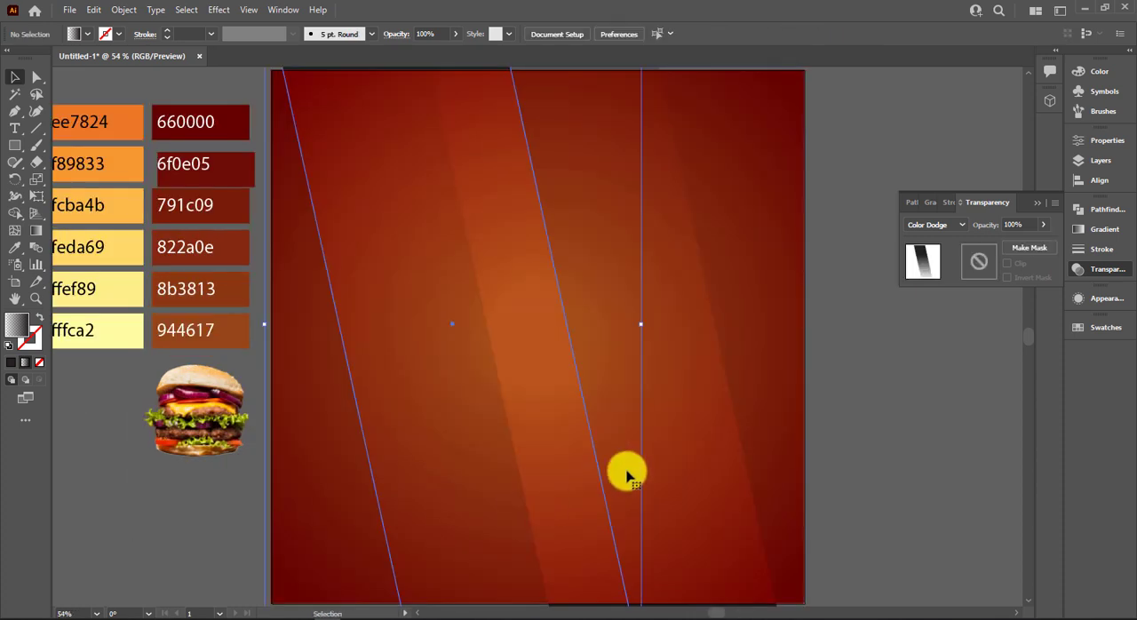
drag(613, 491, 624, 490)
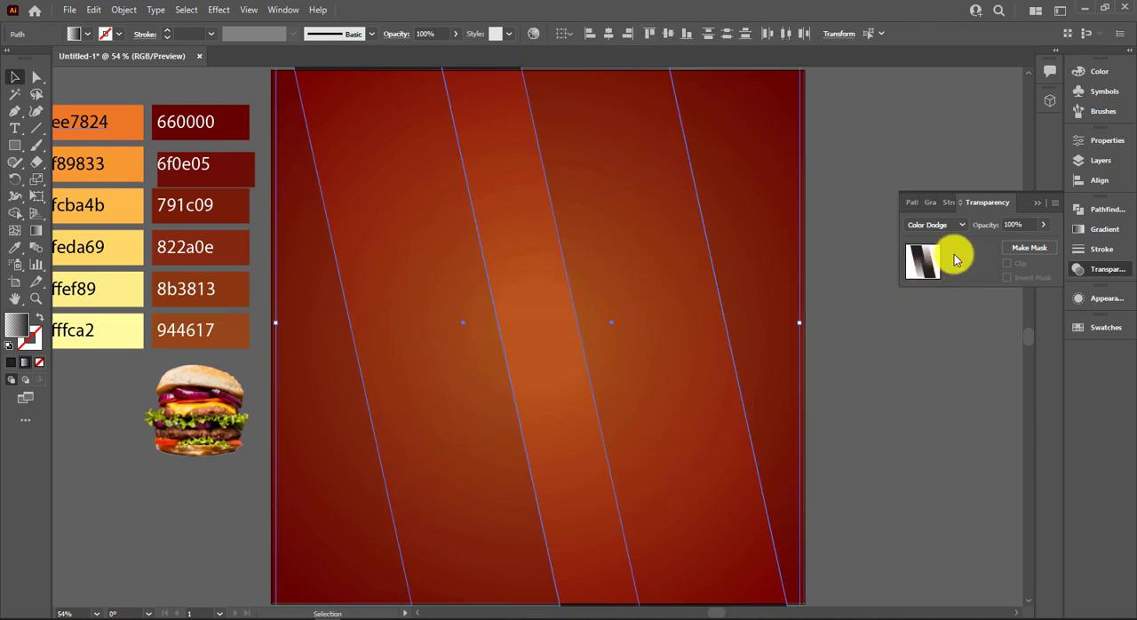
click(892, 453)
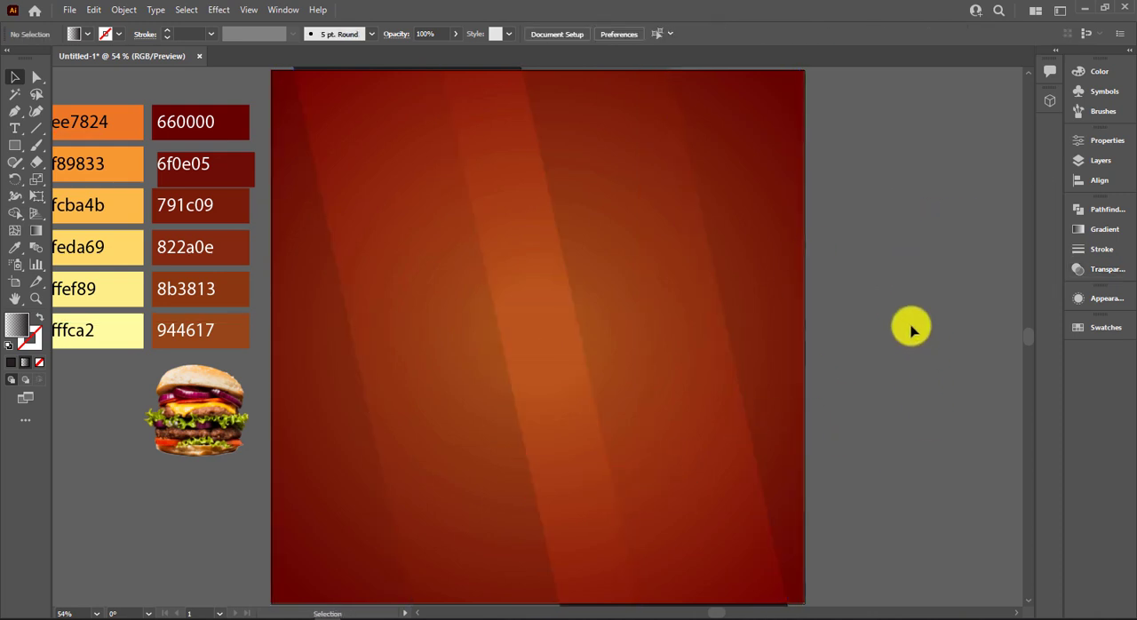
Paste a copy of the gradient square in front and bring it to the front of all objects.
click(789, 296)
right_click(789, 296)
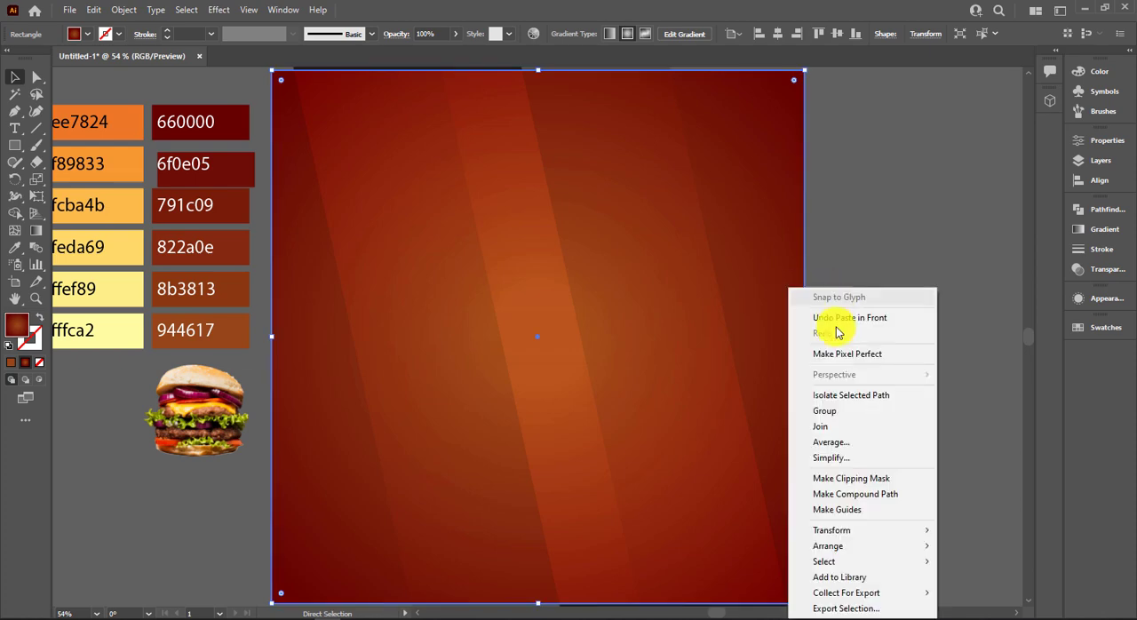
click(958, 548)
click(890, 406)
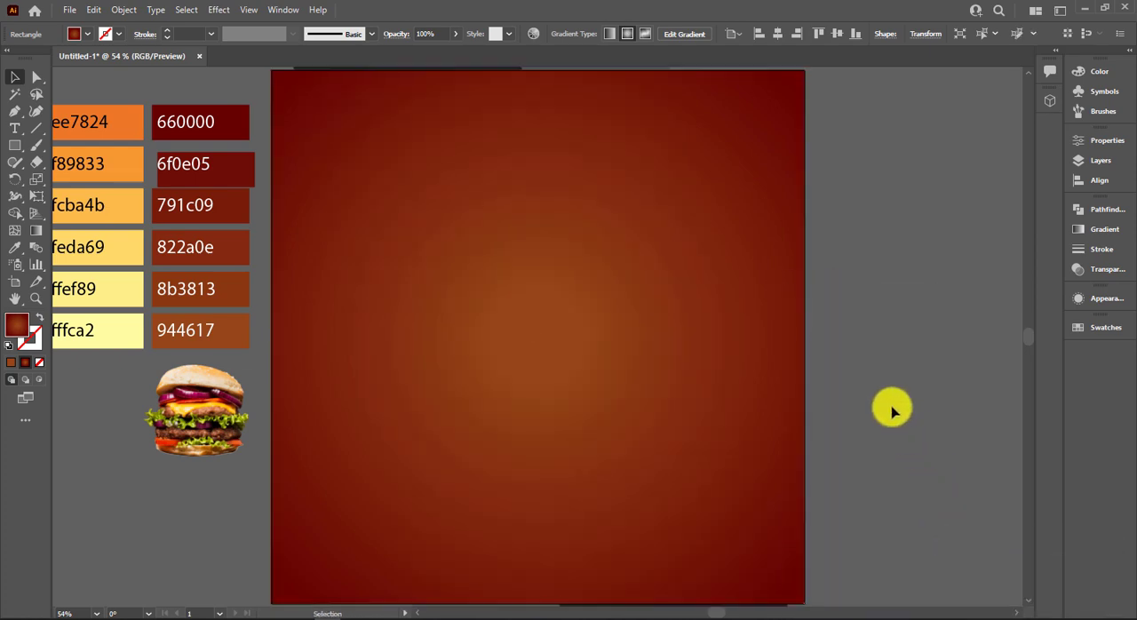
Select the square copy together with the slanted bars and make a clipping mask that trims the bars to the square.
drag(865, 255, 322, 502)
right_click(373, 481)
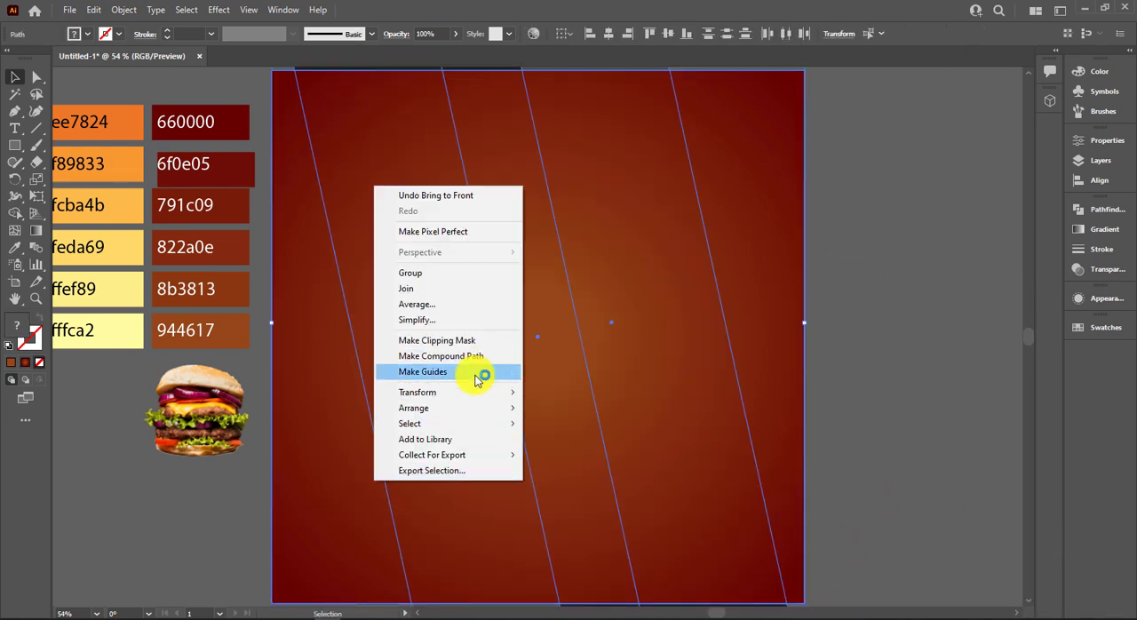
click(471, 340)
click(849, 336)
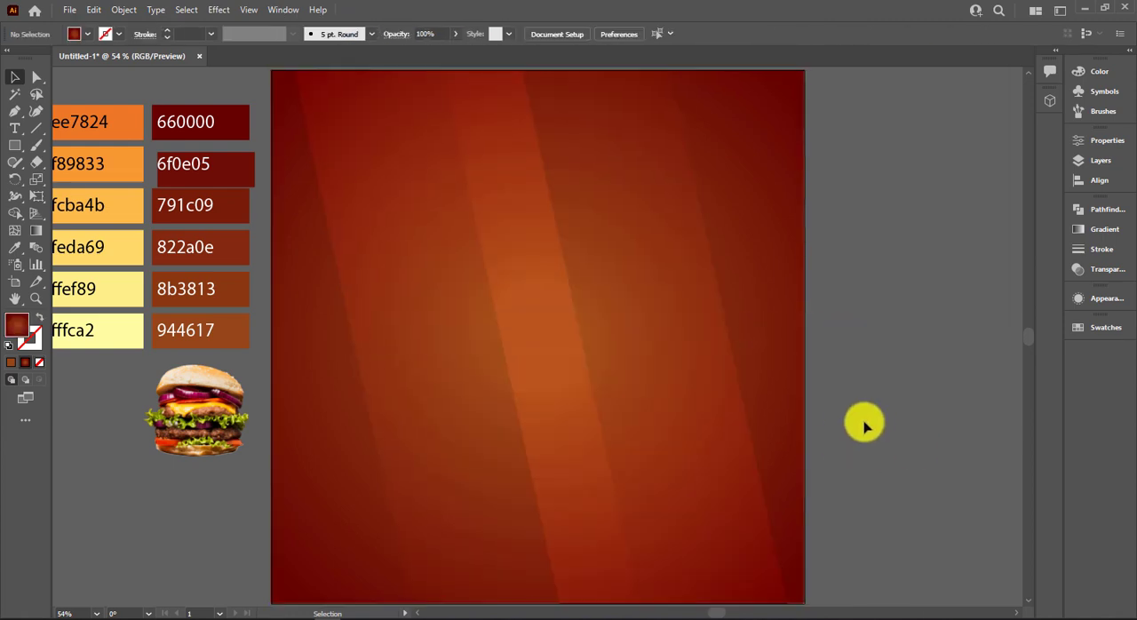
Move the 6f0e05 swatch into line with the other dark red swatches in its column.
click(213, 401)
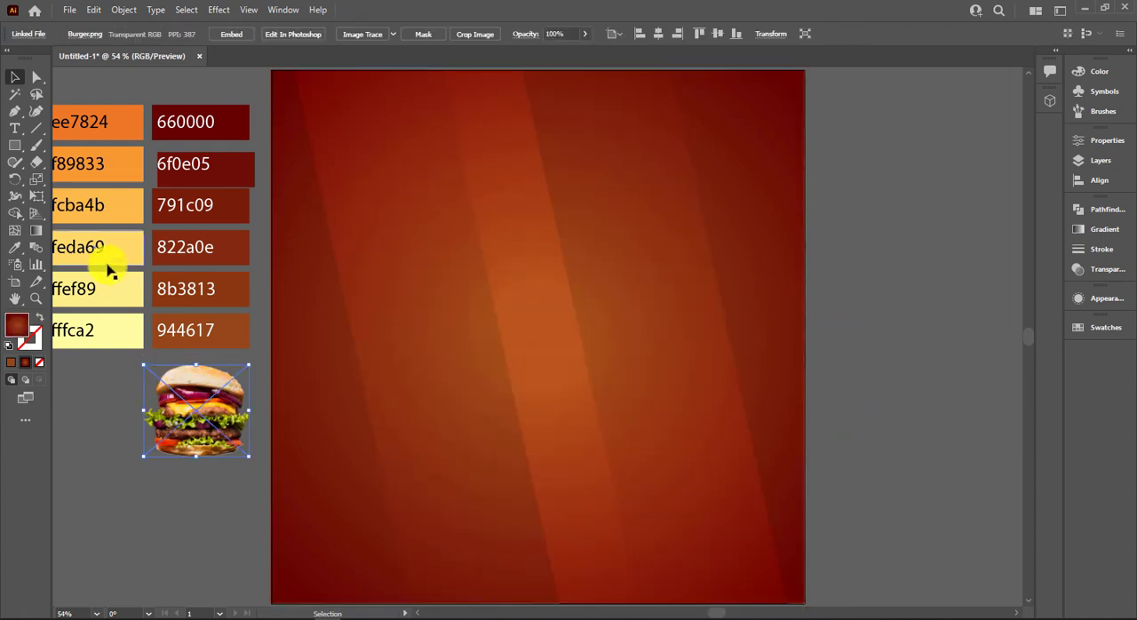
click(238, 173)
drag(241, 173, 221, 164)
click(241, 82)
scroll(119, 134, down, 1)
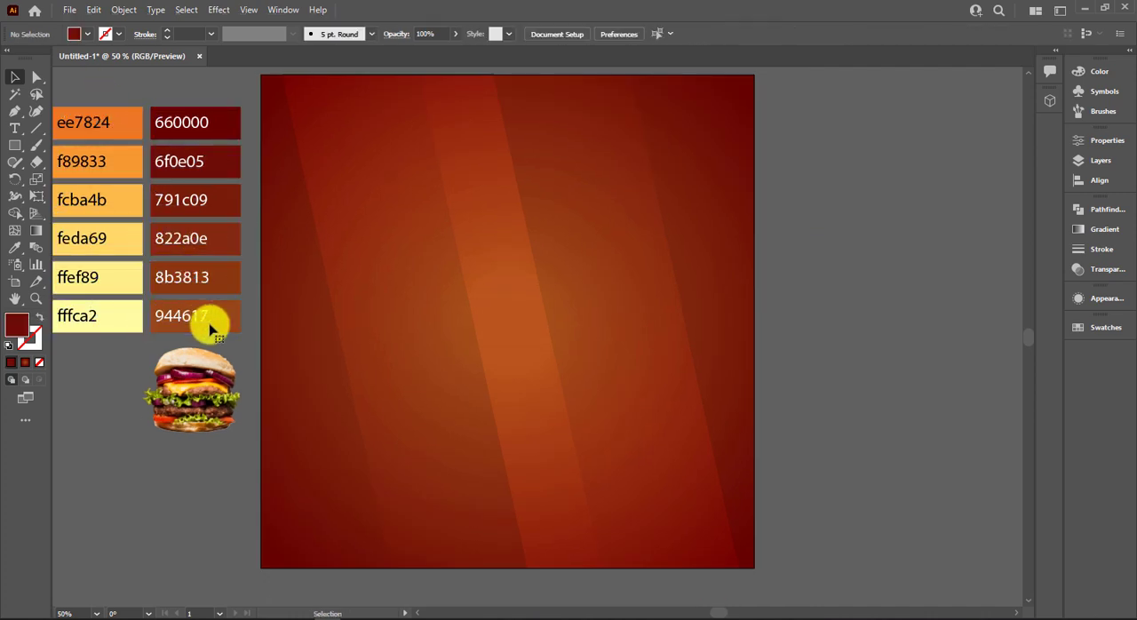
Bring the burger image to the front and move it onto the gradient square.
click(198, 405)
right_click(205, 410)
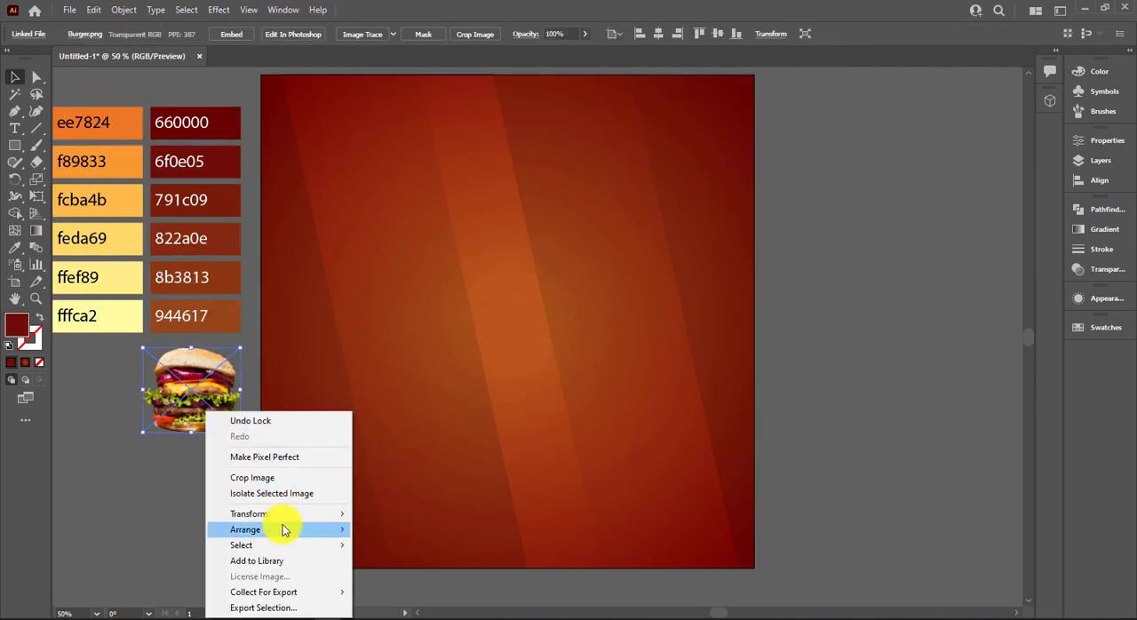
click(382, 530)
drag(188, 408, 466, 426)
Enlarge the burger image to about two thirds of the square's width and position it in the middle of the square.
drag(546, 399, 673, 494)
click(837, 378)
click(558, 385)
drag(622, 455, 620, 450)
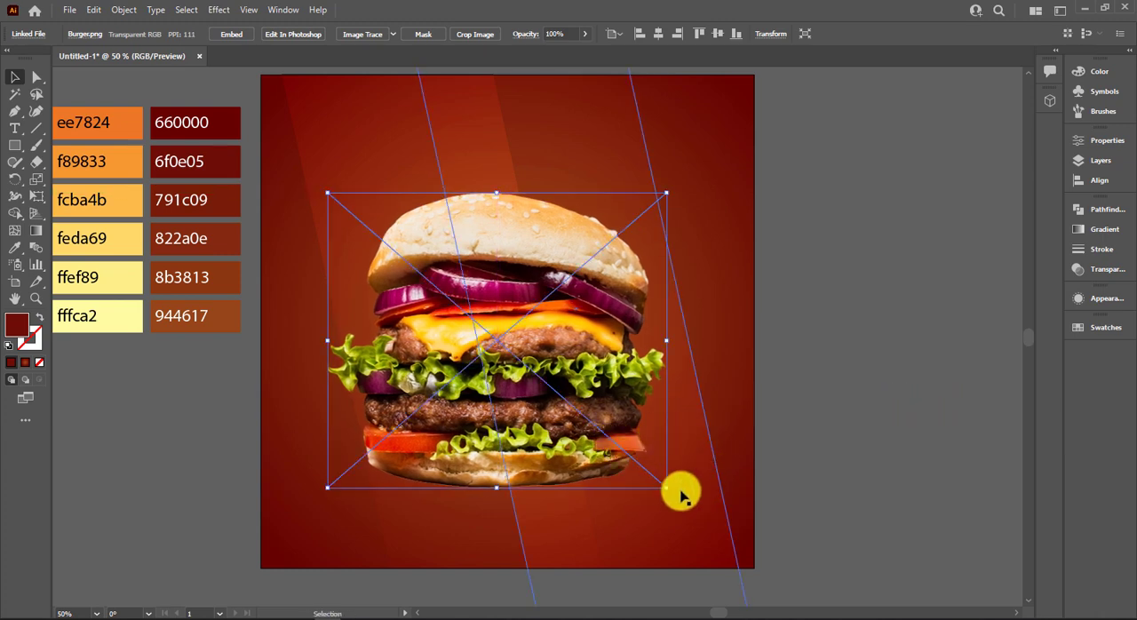
mouse_move(668, 491)
mouse_down()
mouse_move(596, 450)
mouse_move(627, 478)
mouse_move(660, 486)
mouse_up()
drag(593, 447, 596, 433)
click(824, 407)
drag(819, 386, 782, 361)
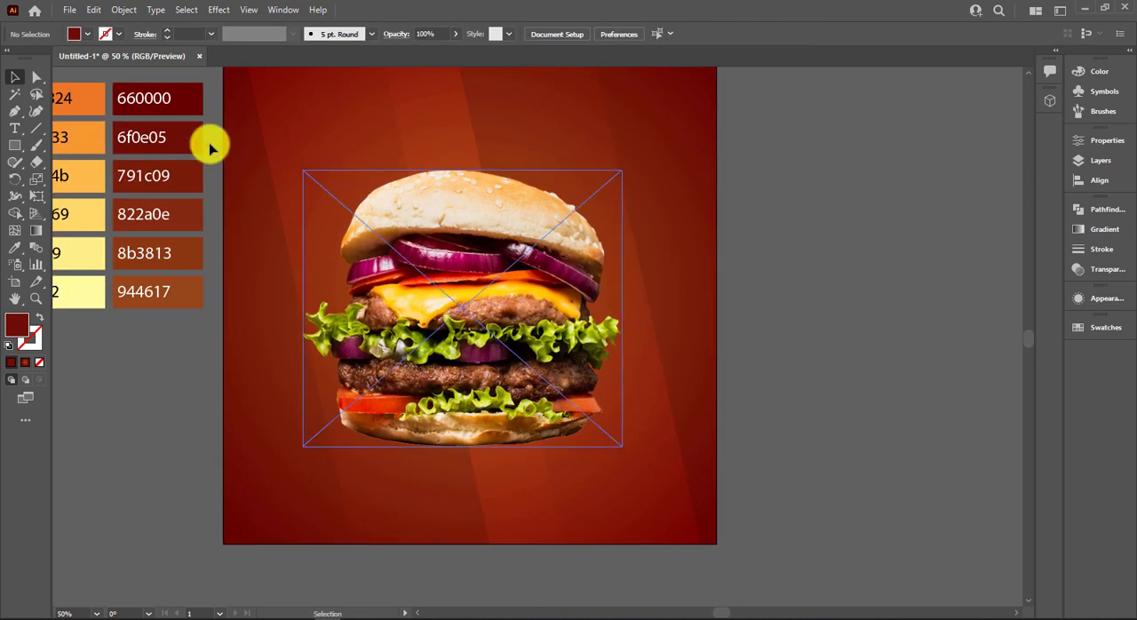
Draw a circle about 233 px in diameter on empty space beside the square and fill it with black.
drag(18, 149, 66, 183)
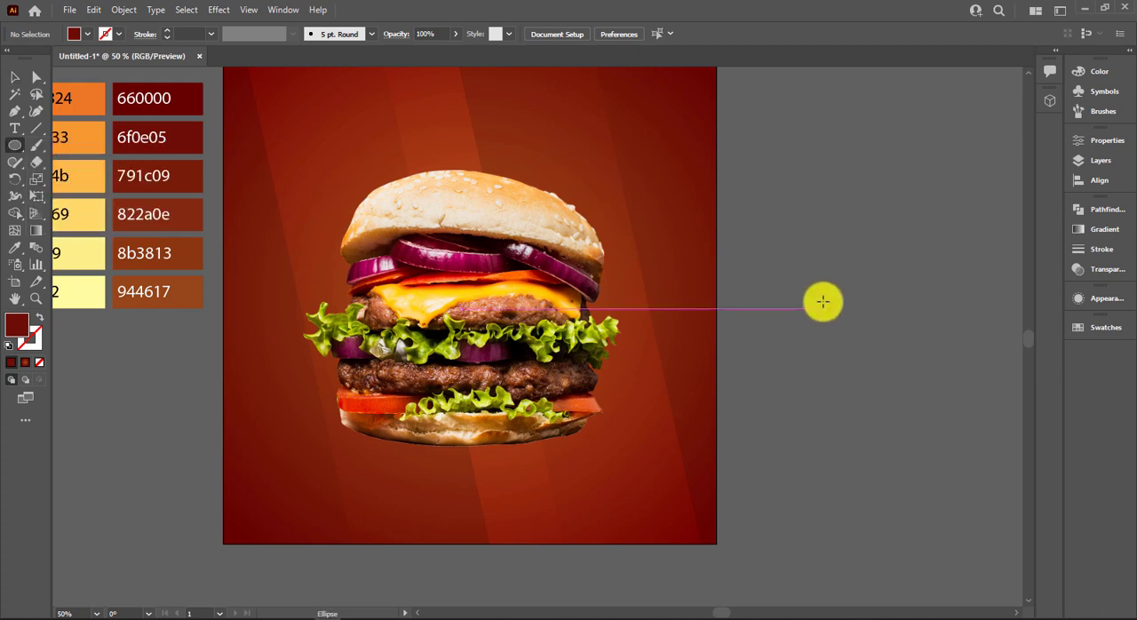
drag(818, 298, 873, 354)
click(75, 34)
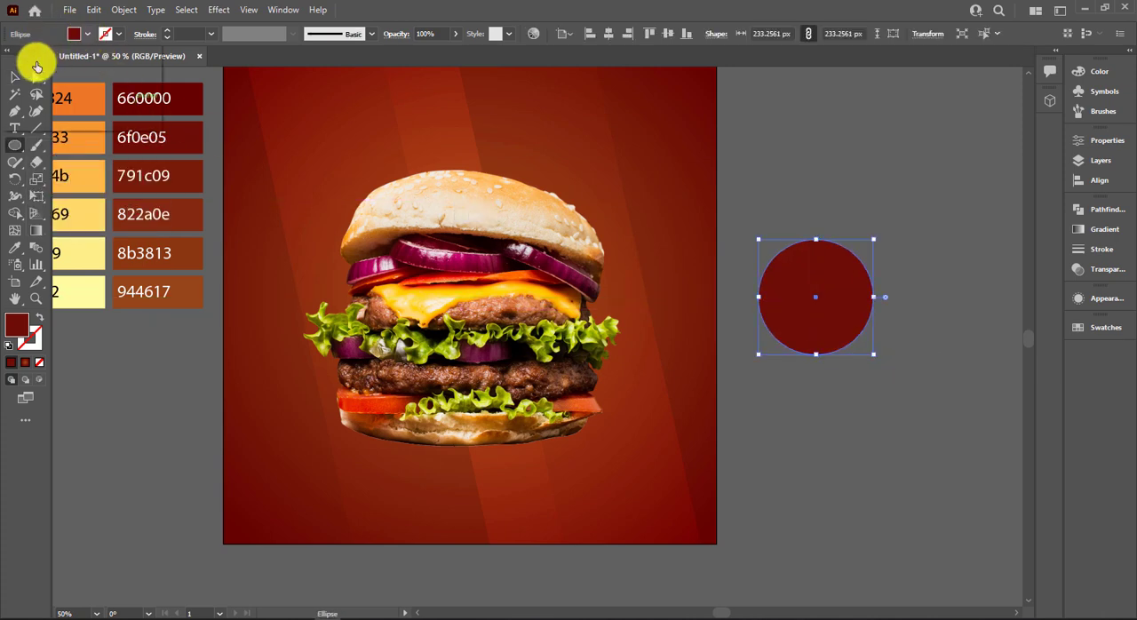
click(20, 88)
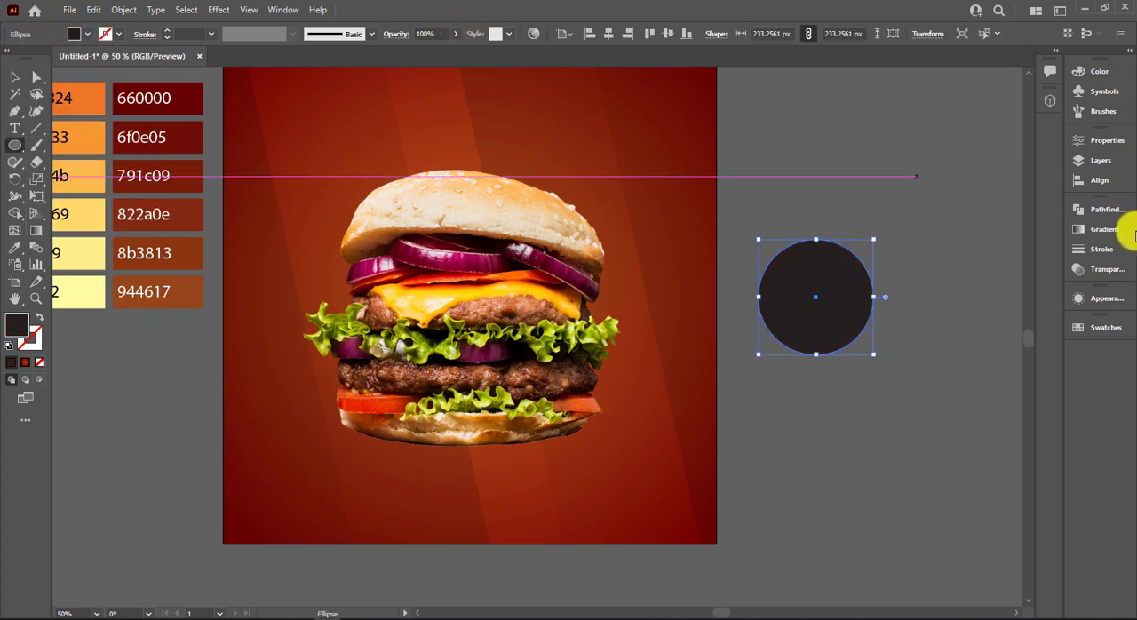
Fill the circle with a radial black-and-white gradient, reversed so black is in the centre and white at the edge.
click(1103, 233)
click(993, 229)
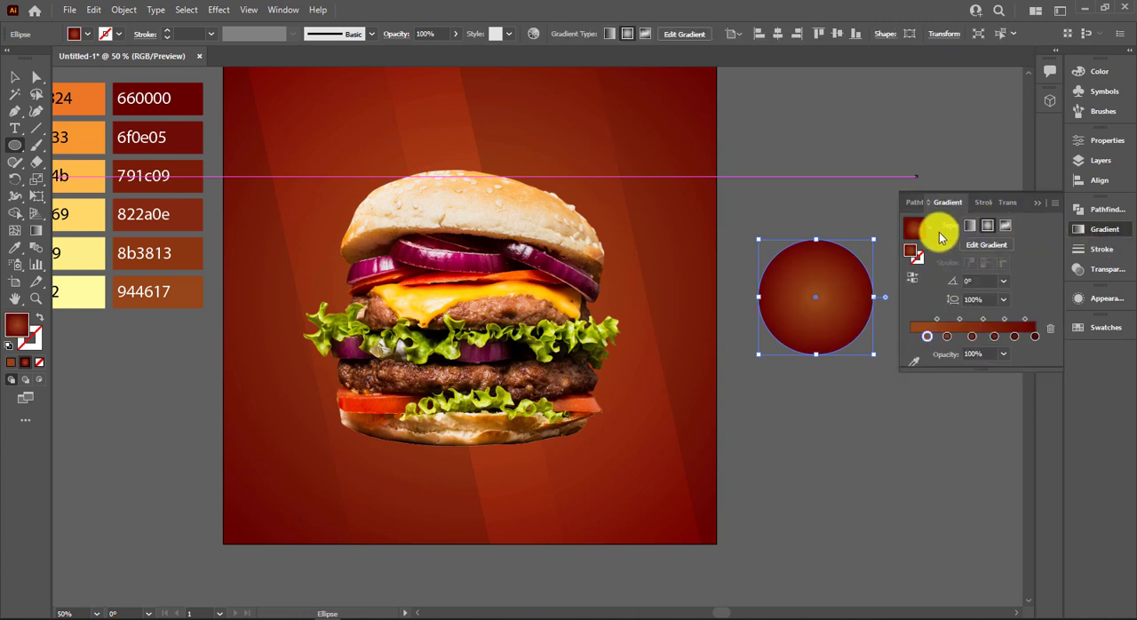
click(929, 228)
click(879, 255)
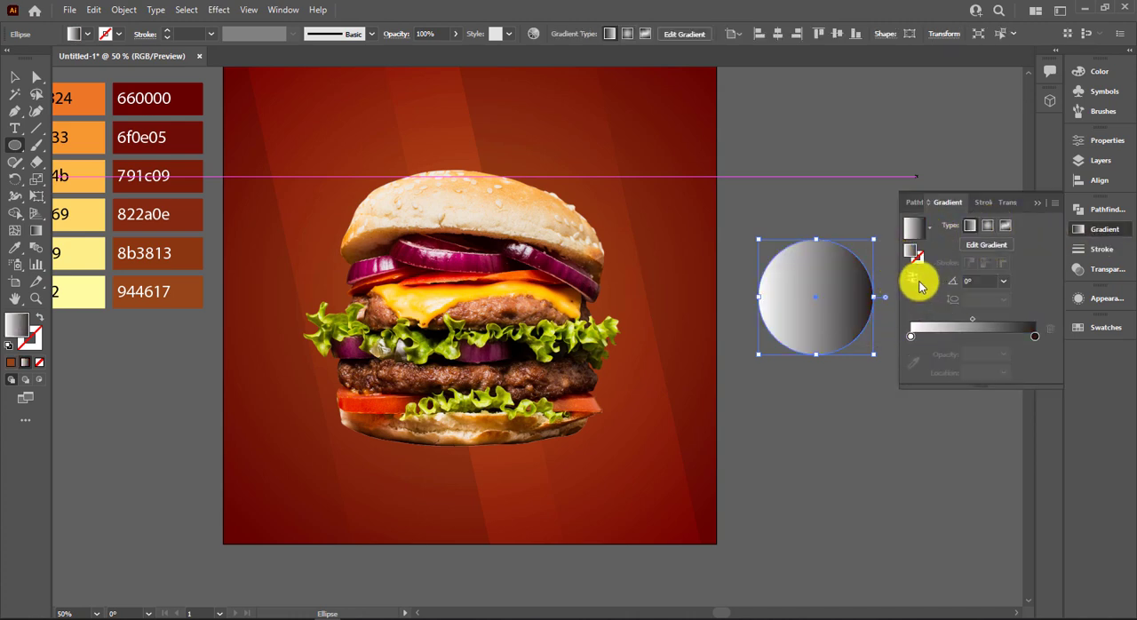
click(992, 226)
click(913, 277)
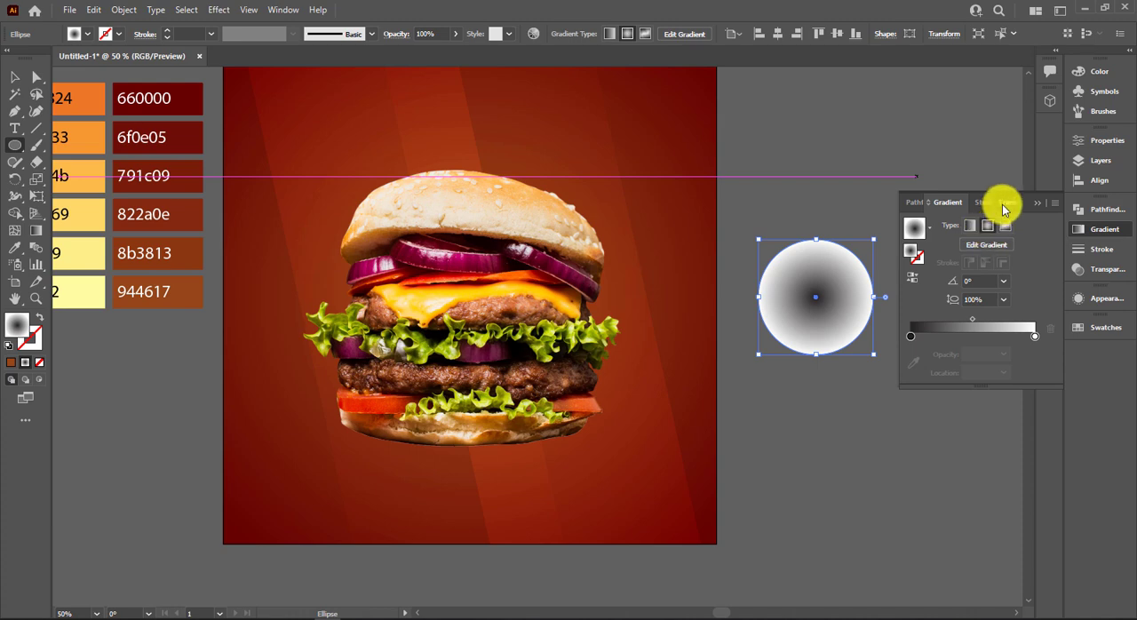
Set the gradient circle's blending mode to Multiply.
click(1005, 204)
click(926, 225)
click(932, 277)
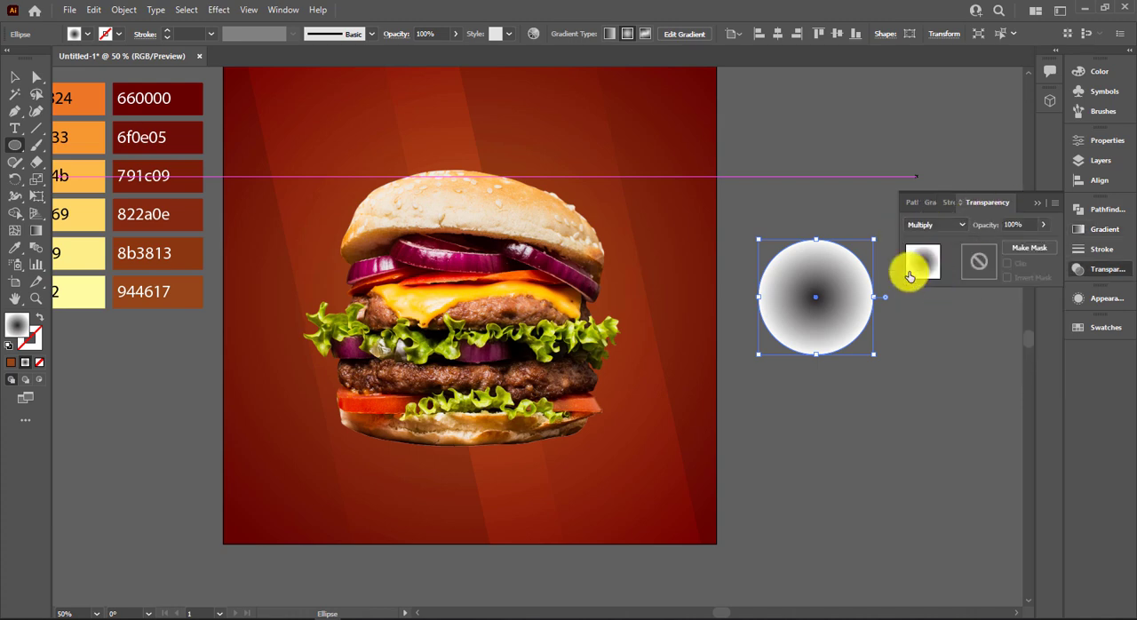
Flatten and widen the circle into a thin ellipse and place it just beneath the burger as a shadow.
click(12, 79)
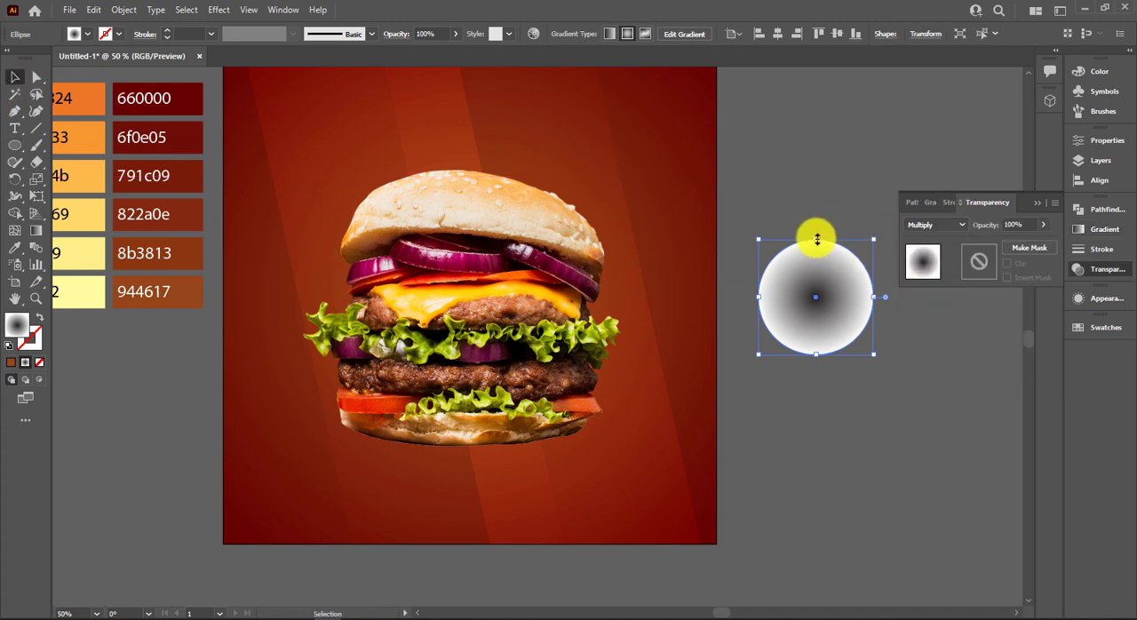
drag(817, 239, 605, 459)
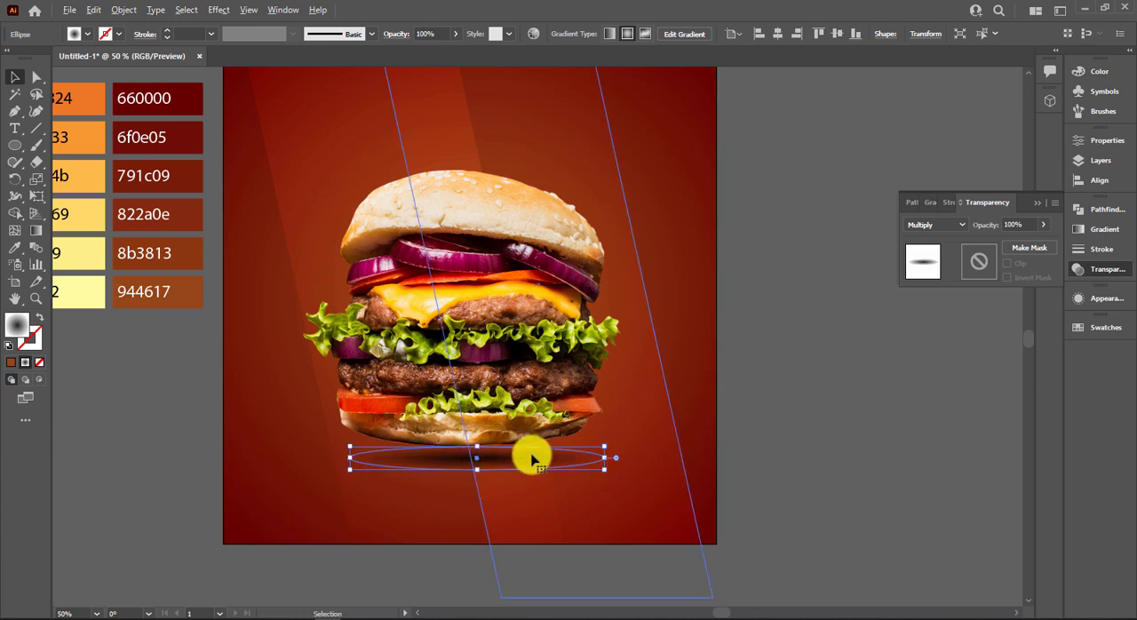
drag(524, 462, 524, 465)
Apply a Gaussian Blur with a radius of 17.3404 pixels to the shadow ellipse.
click(186, 10)
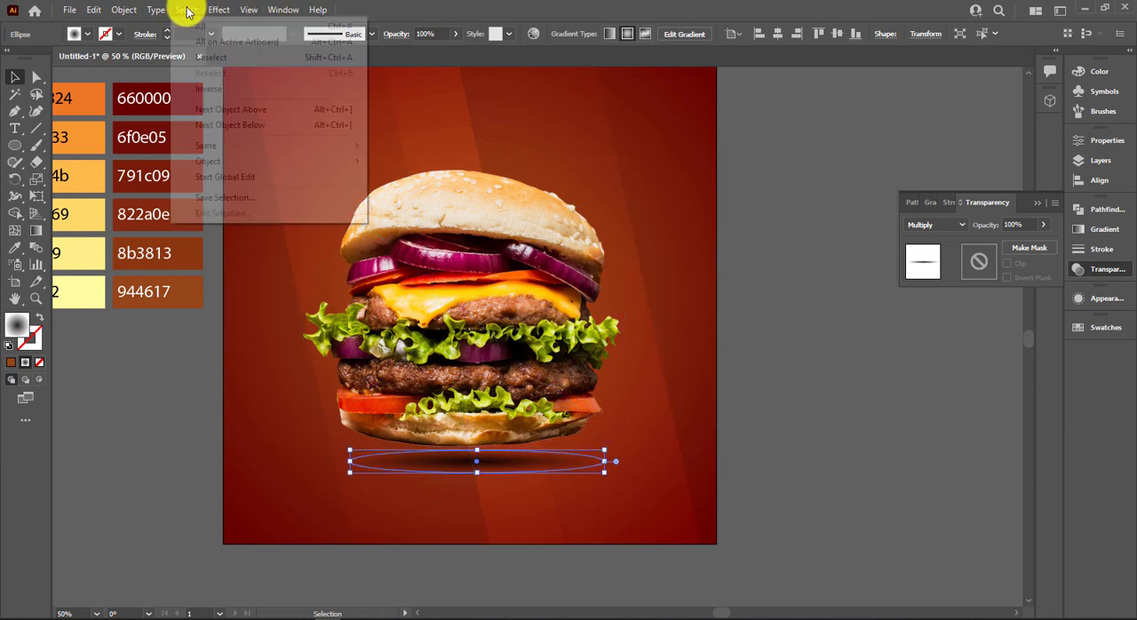
mouse_move(219, 10)
click(380, 249)
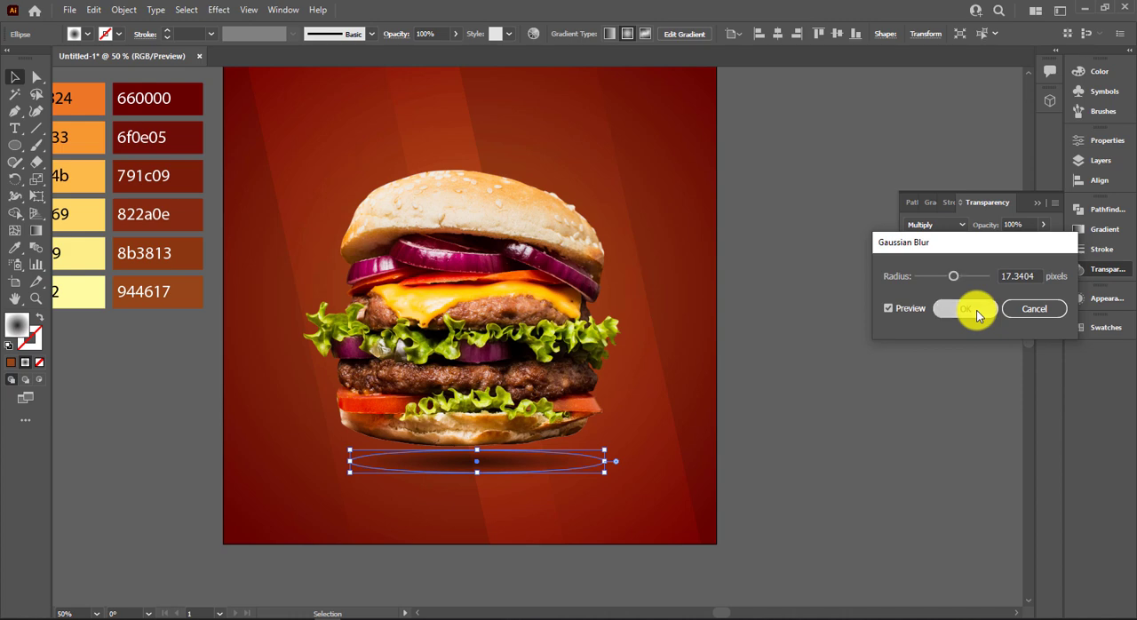
click(977, 314)
click(781, 471)
click(1036, 203)
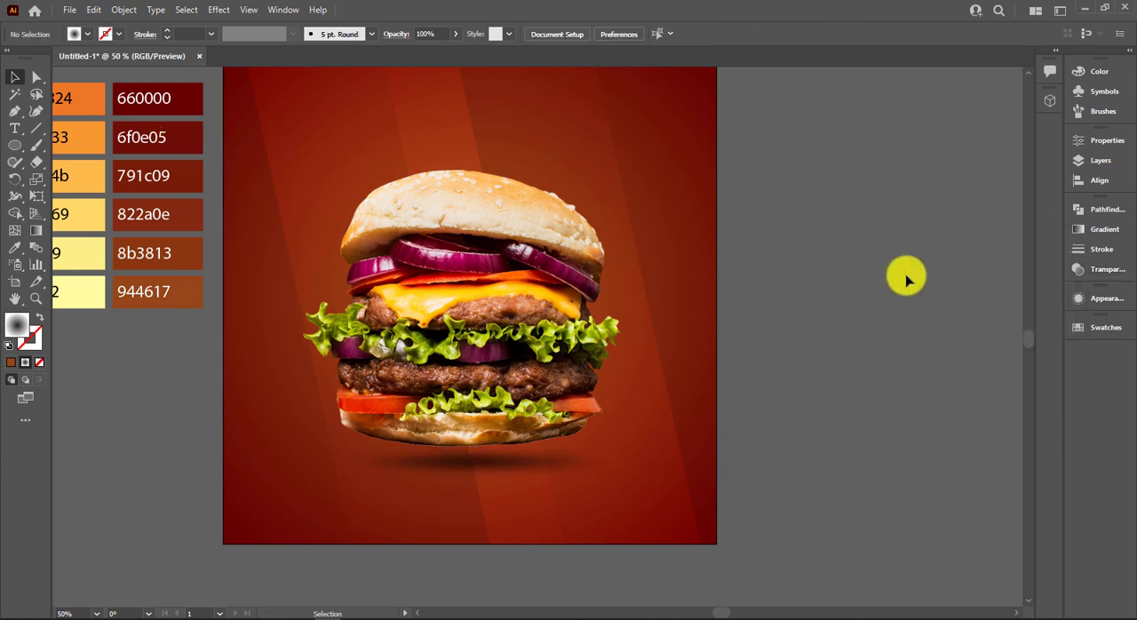
Centre the blurred shadow horizontally beneath the burger.
click(489, 459)
drag(489, 459, 515, 471)
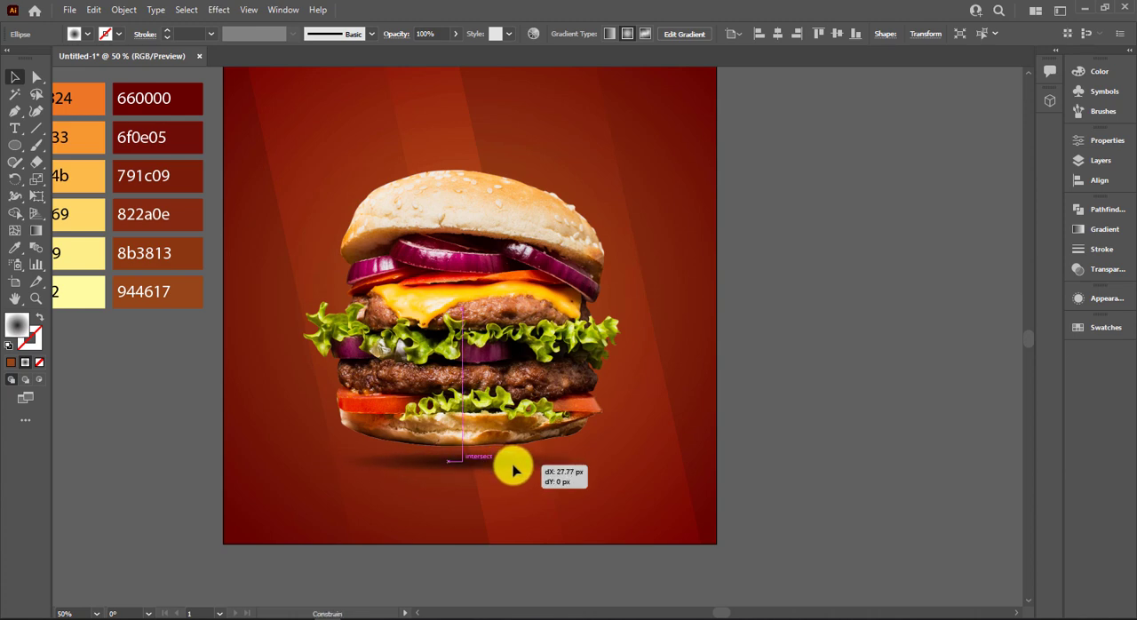
click(847, 503)
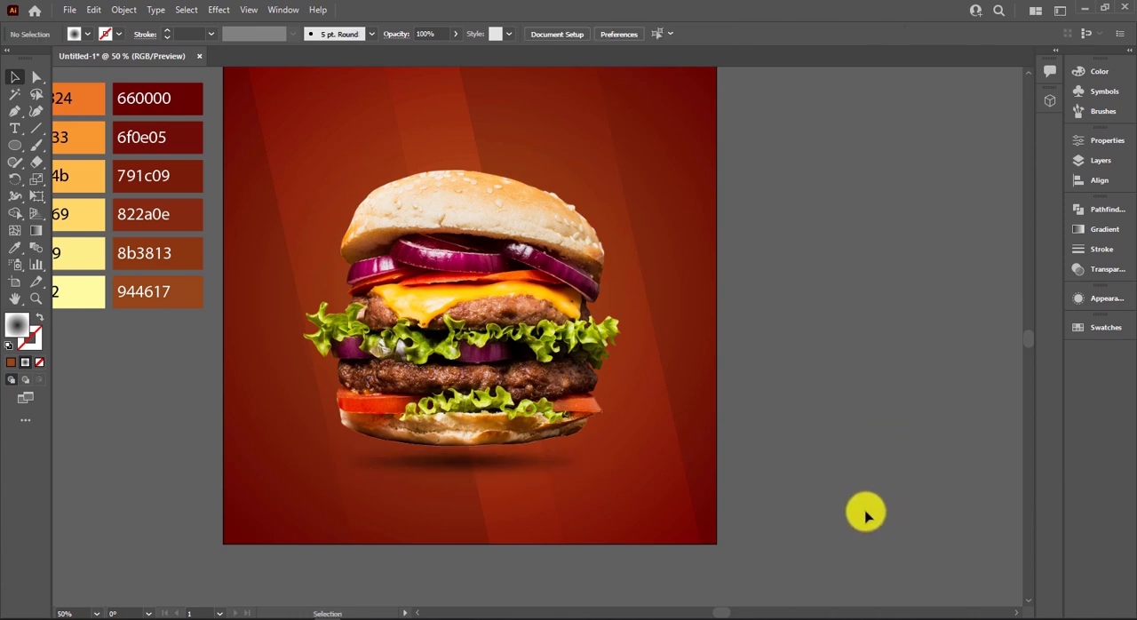
Add the text DELICIOUS on empty space beside the poster square.
key(t)
click(811, 364)
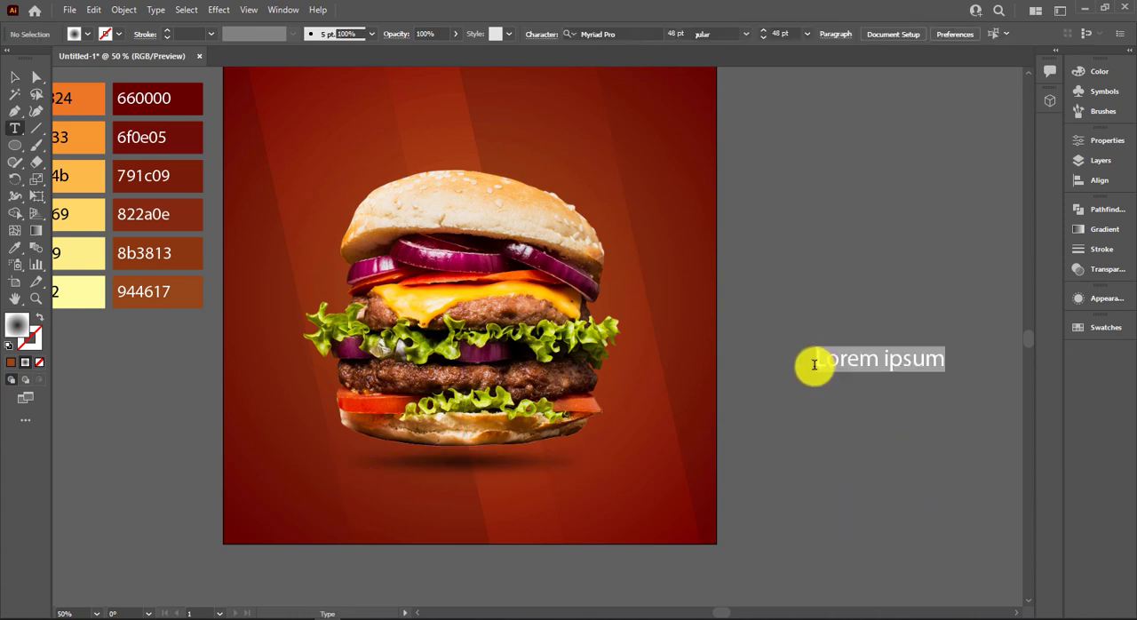
key(BackSpace)
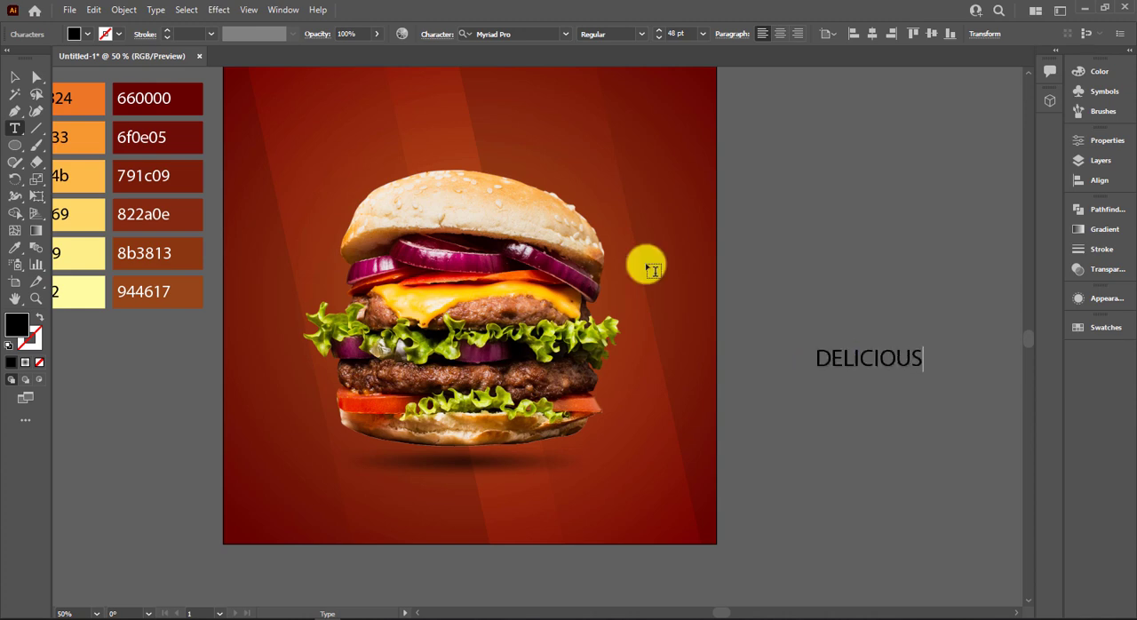
click(12, 79)
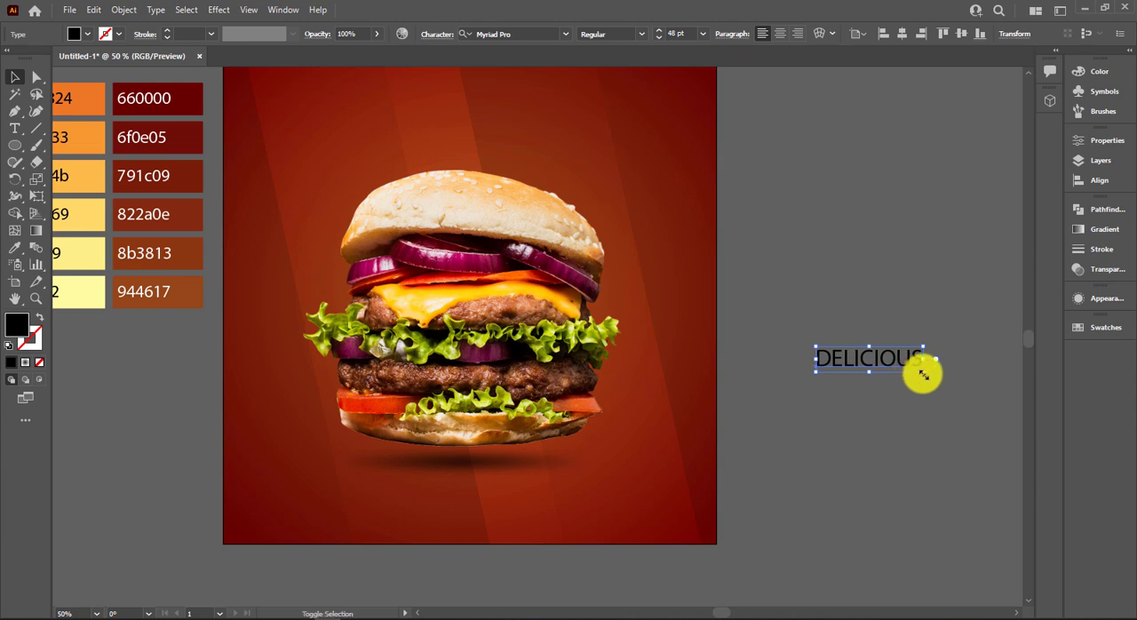
Enlarge DELICIOUS to about 65 pt and add a copy directly below reading BURGER, scaled to about 89 pt to match its width.
drag(920, 372, 909, 400)
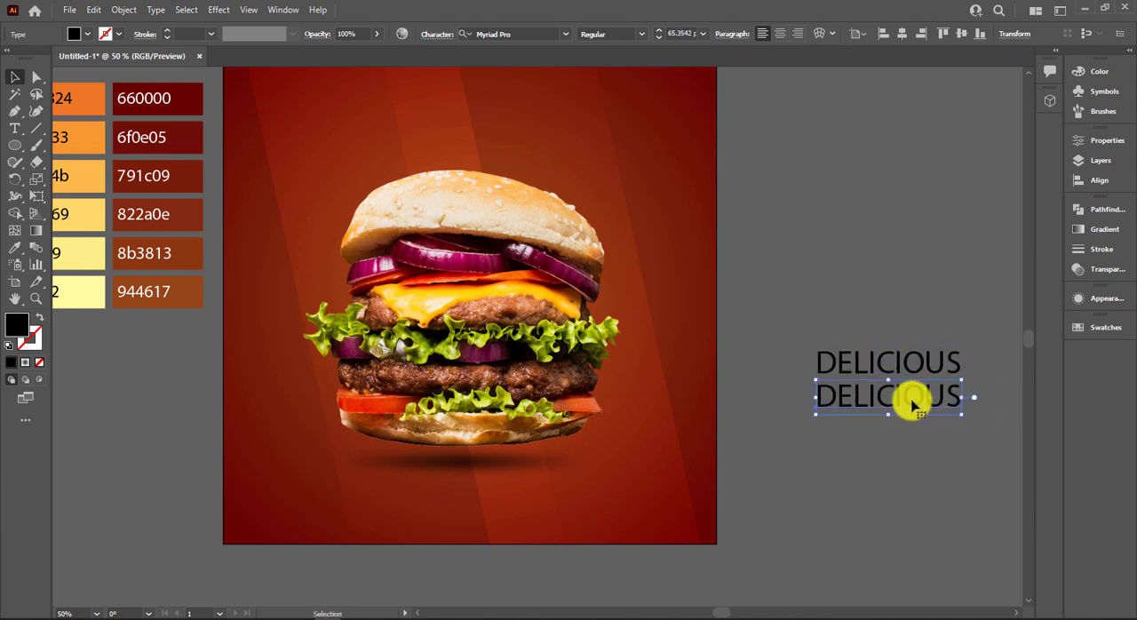
double_click(911, 402)
text(BURGER)
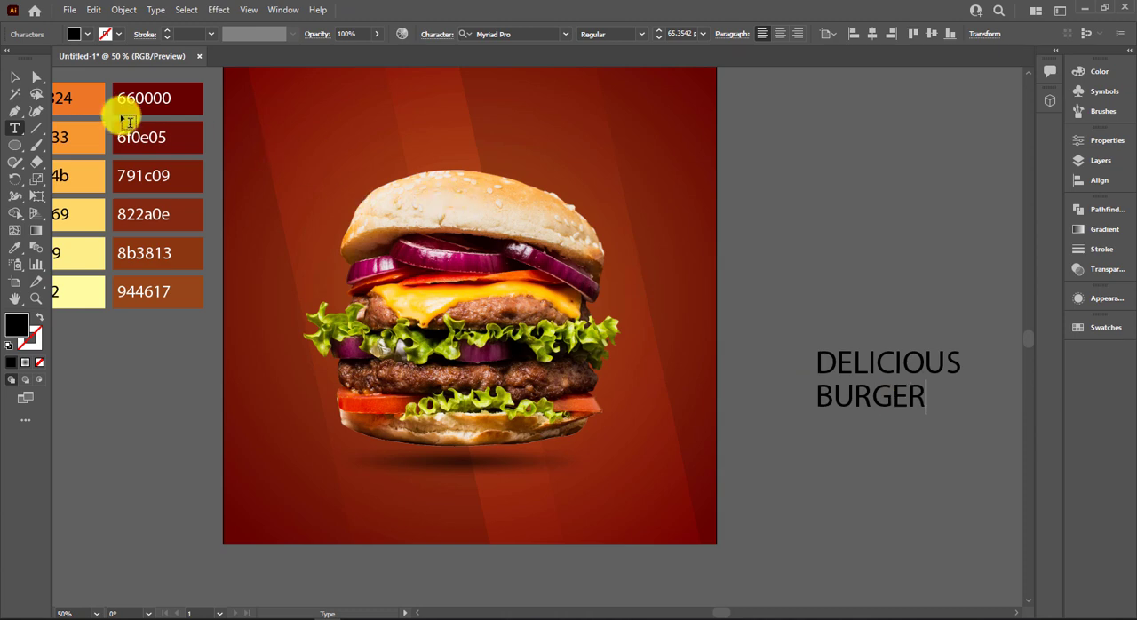
click(24, 82)
drag(928, 413, 974, 429)
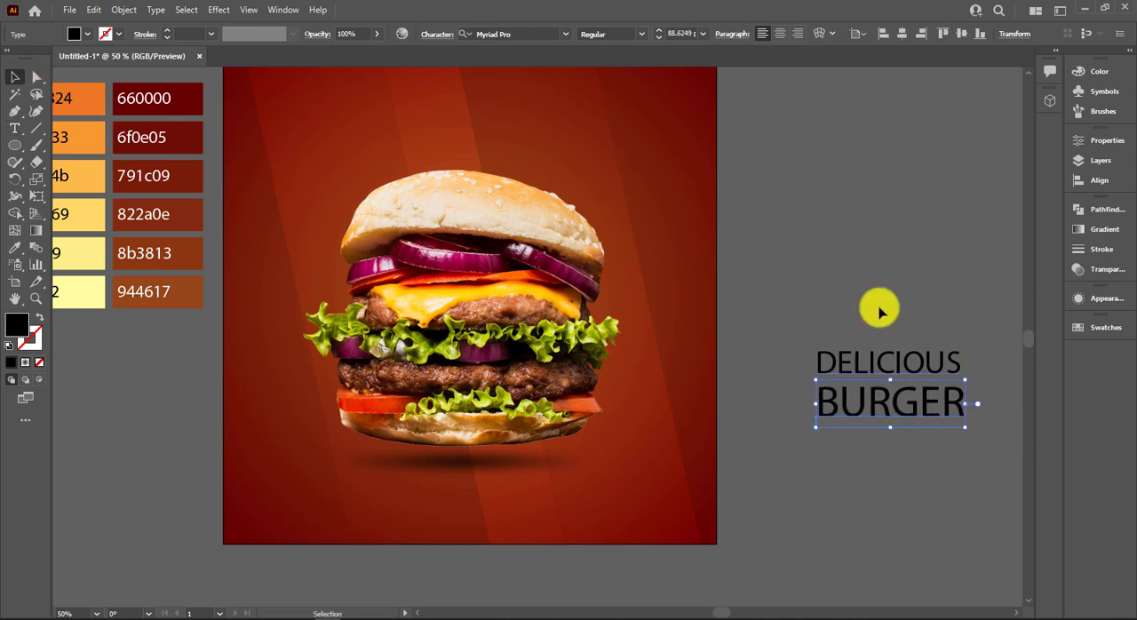
Set both DELICIOUS and BURGER to the Montserrat font in the Black style.
drag(876, 307, 935, 441)
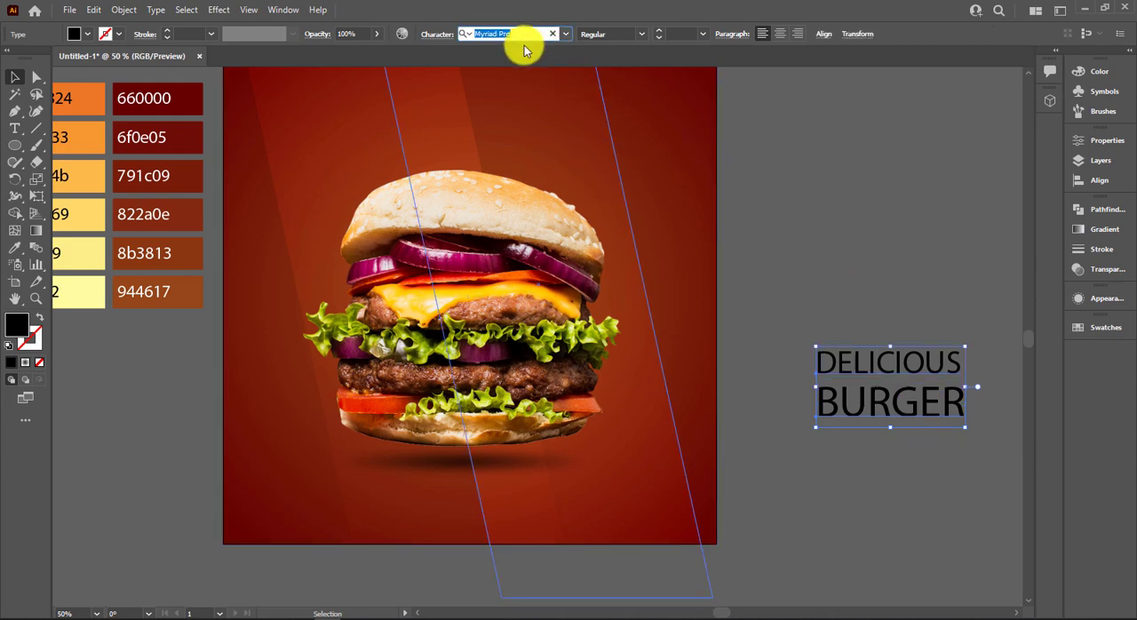
text(mon)
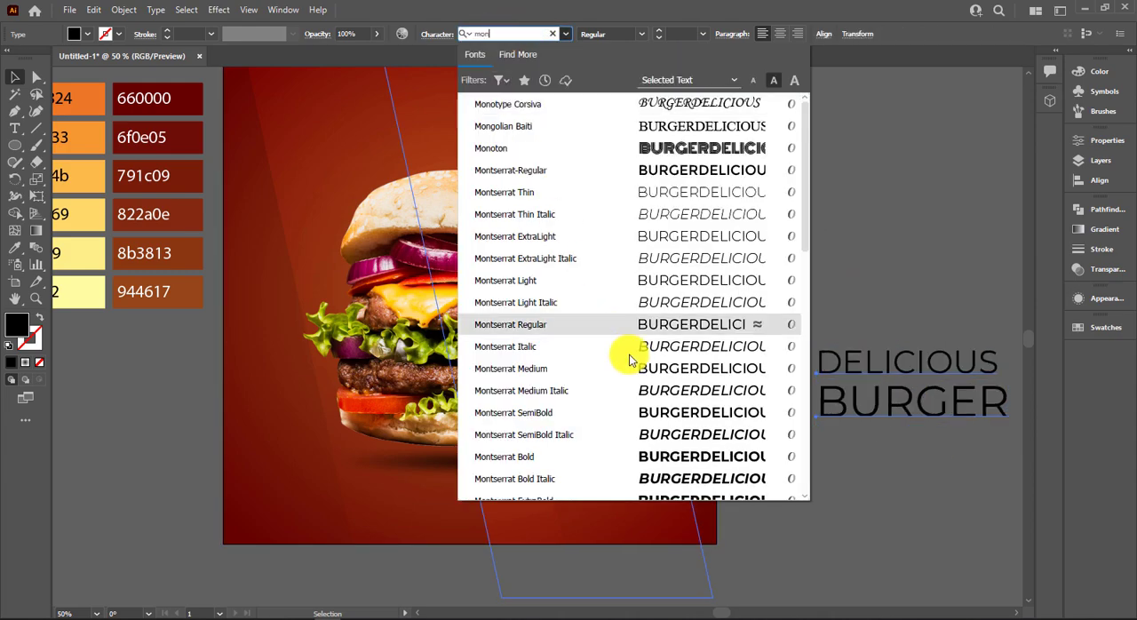
click(689, 454)
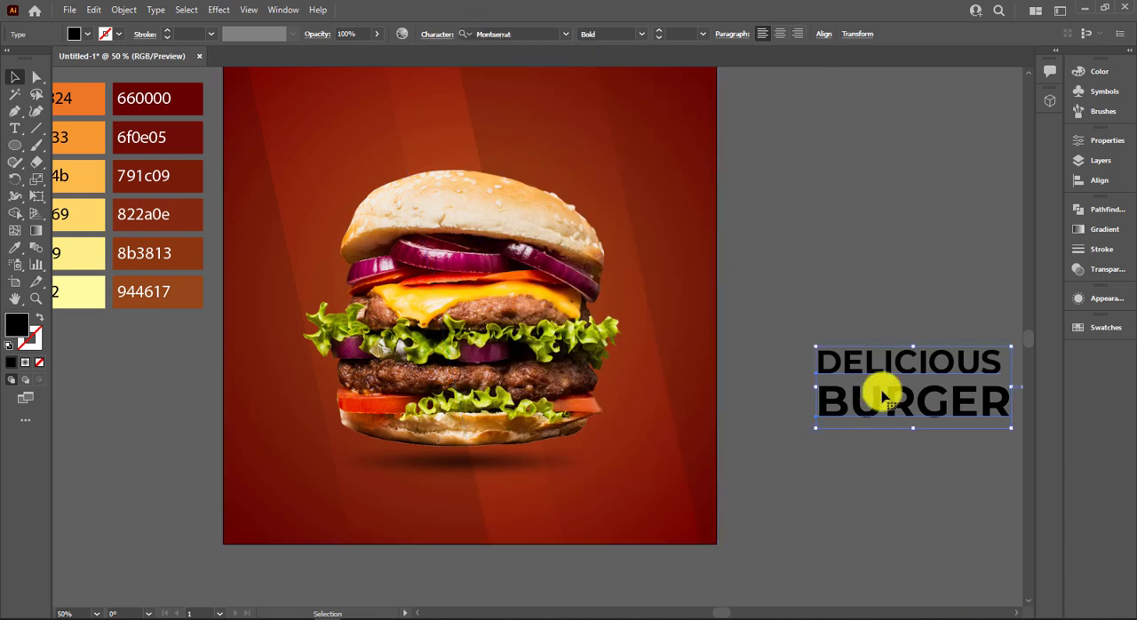
click(641, 33)
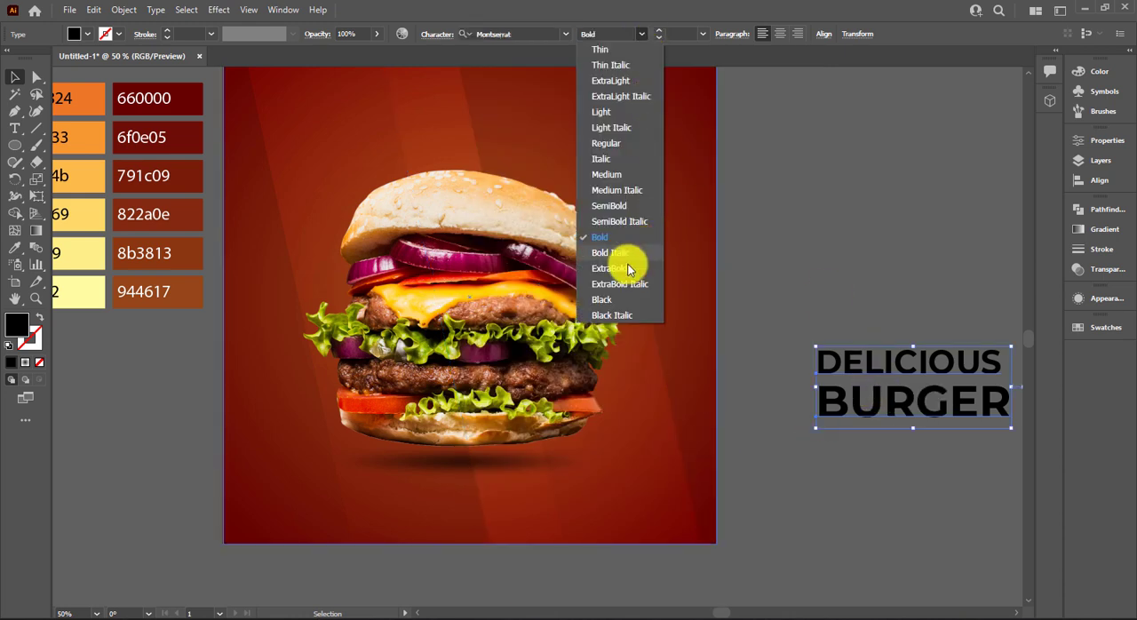
click(622, 296)
click(897, 307)
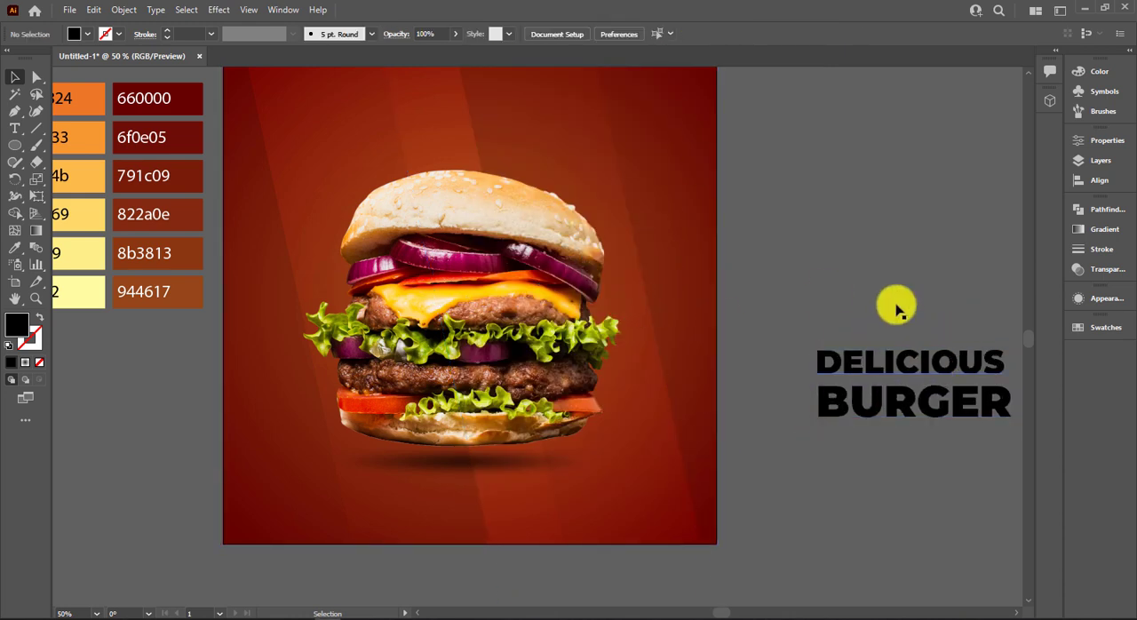
Scale DELICIOUS to about 68 pt to match the width of BURGER and move it down closer to that word.
drag(931, 344, 469, 332)
scroll(472, 334, up, 1)
scroll(472, 334, up, 1)
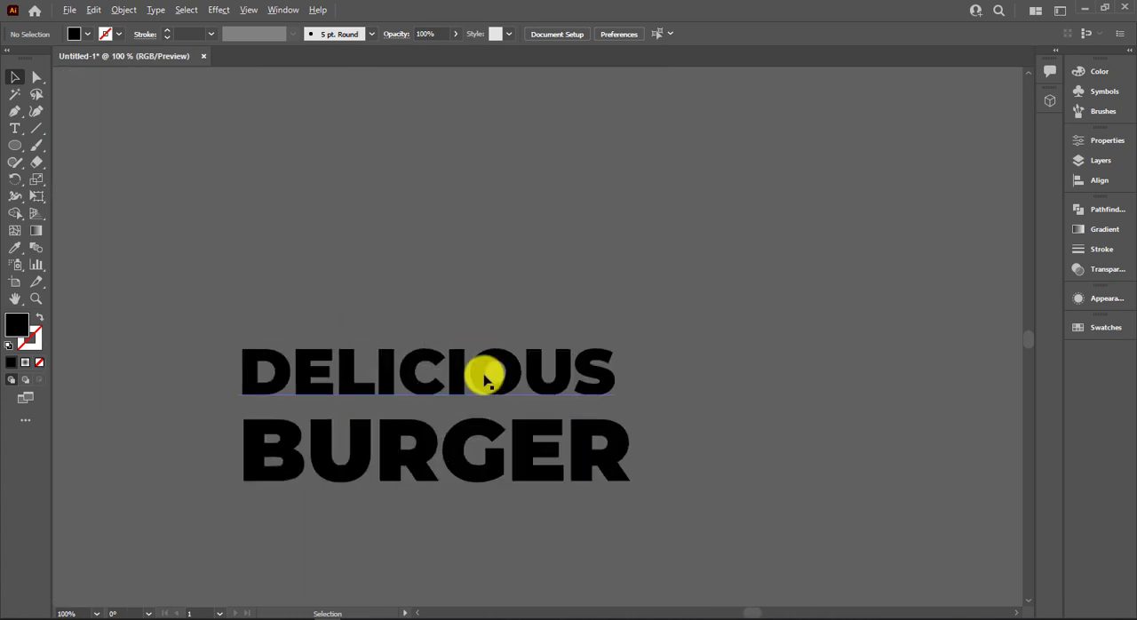
click(482, 374)
drag(619, 413, 630, 426)
drag(700, 340, 590, 415)
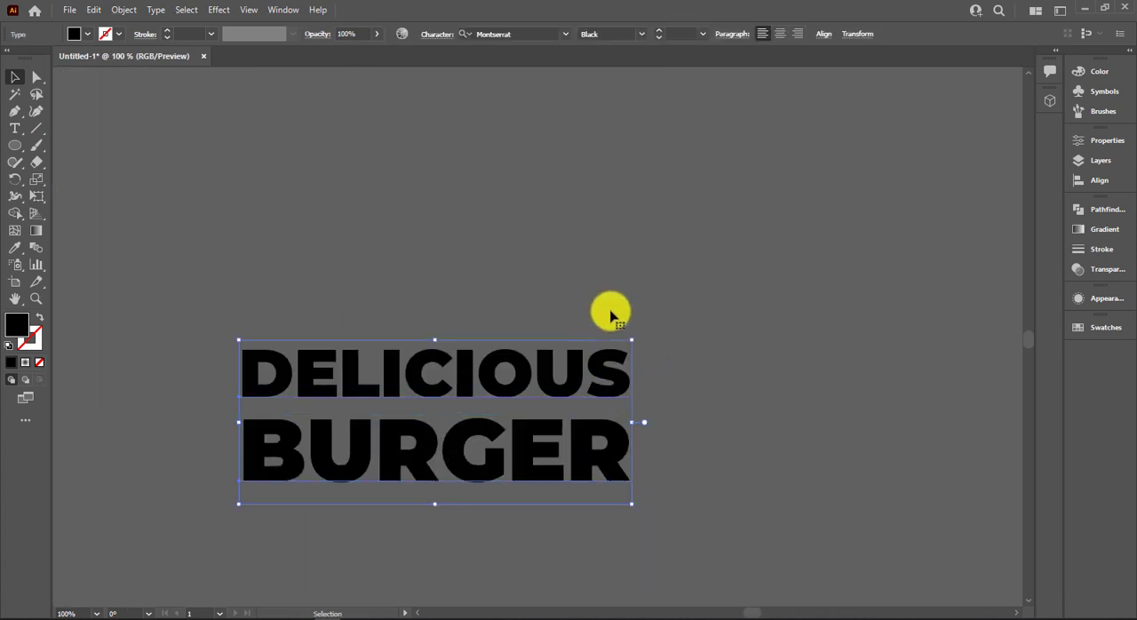
click(611, 315)
drag(481, 362, 483, 375)
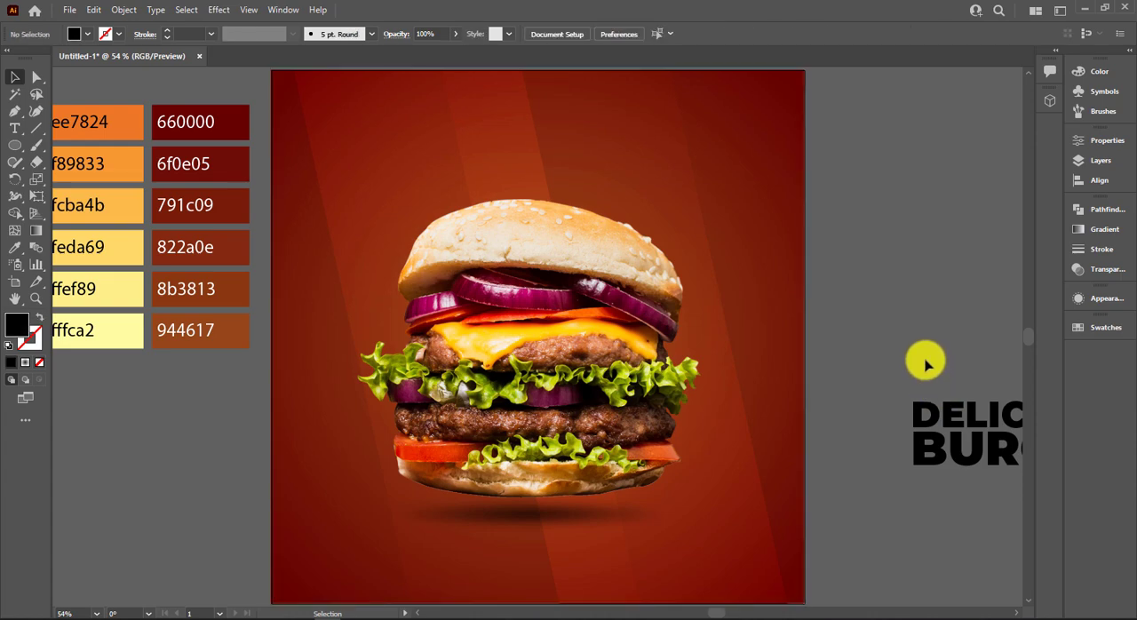
Fill the word BURGER with white.
drag(876, 332, 715, 304)
click(759, 391)
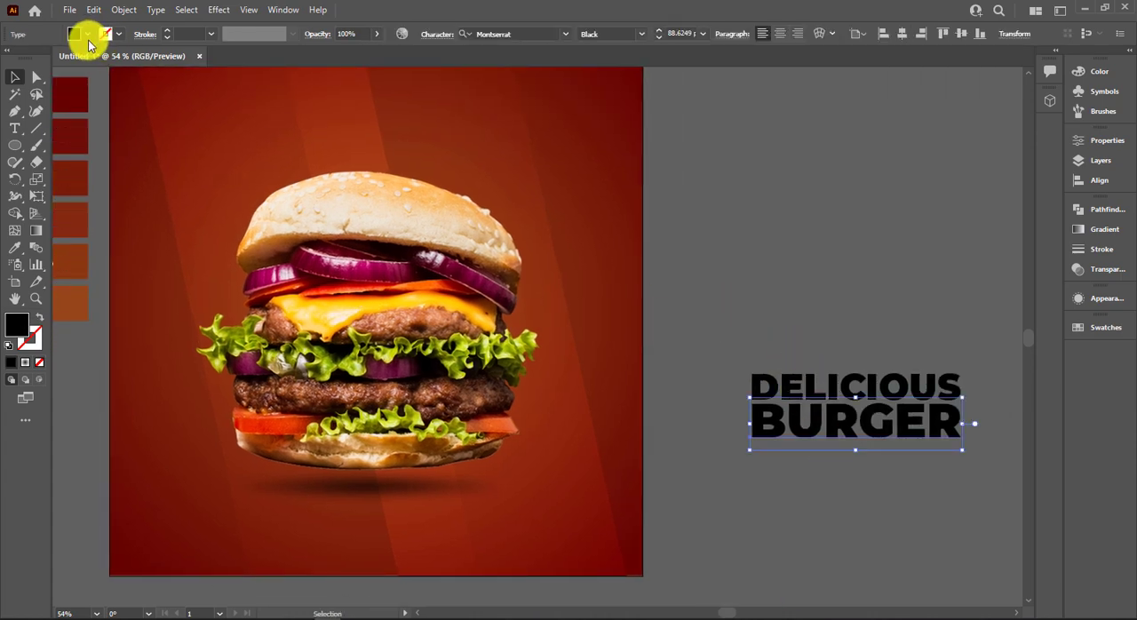
click(87, 33)
click(30, 62)
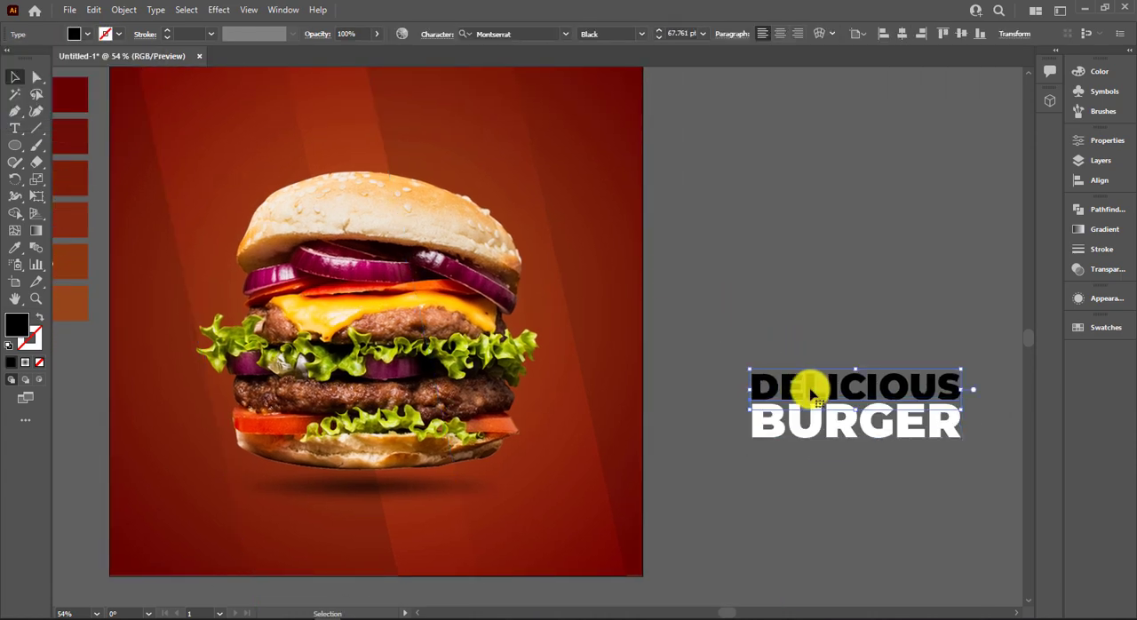
Bring DELICIOUS to the front and nudge it down until it touches the top of BURGER.
right_click(807, 389)
mouse_move(876, 319)
click(780, 317)
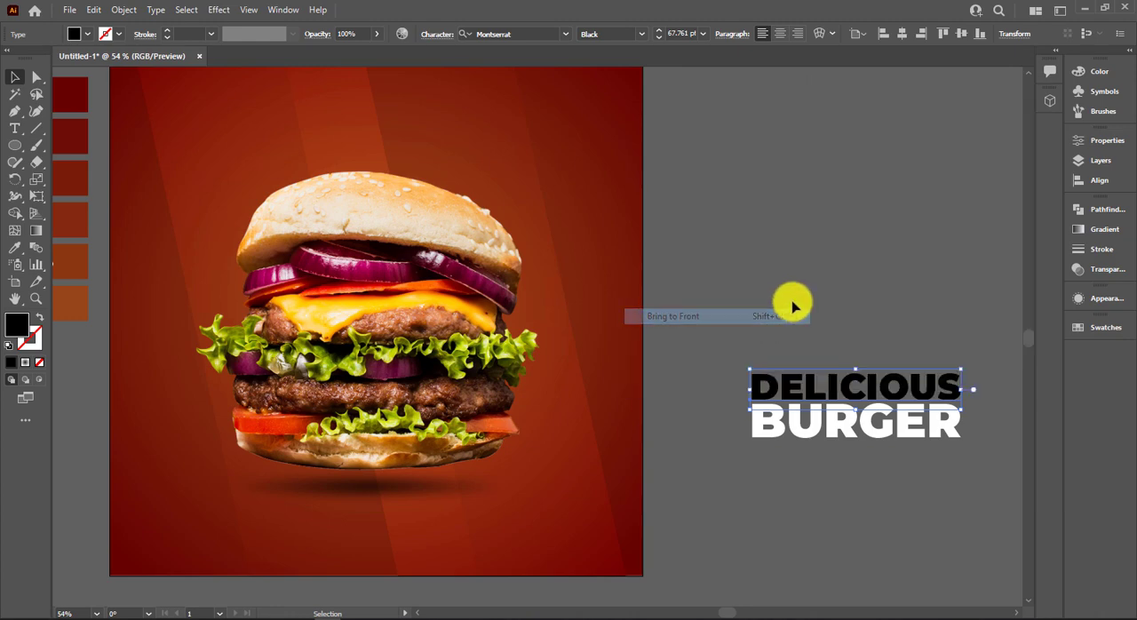
click(793, 305)
scroll(816, 337, up, 1)
click(819, 421)
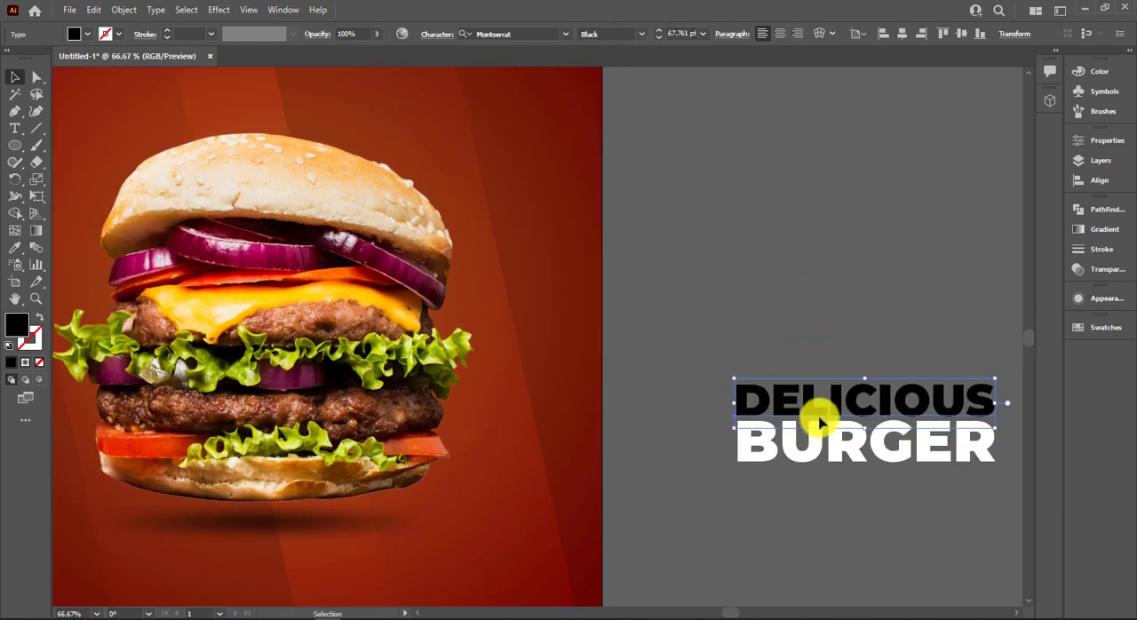
key(Down)
key(Down)
key(Down)
key(Down)
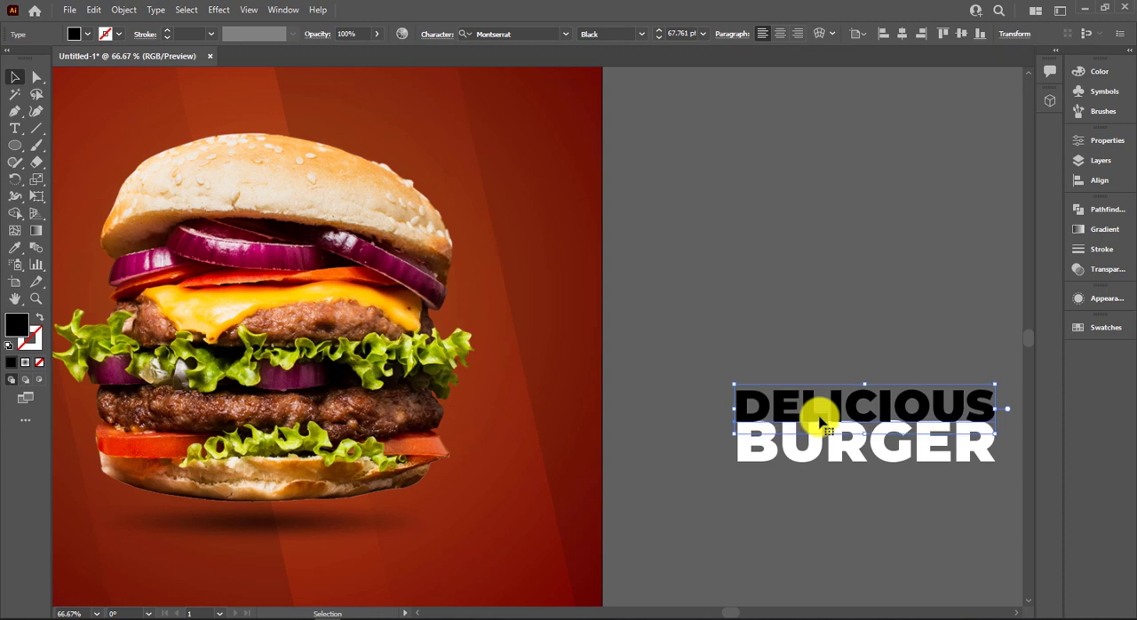
Convert the DELICIOUS text to outlines and deselect it.
right_click(781, 405)
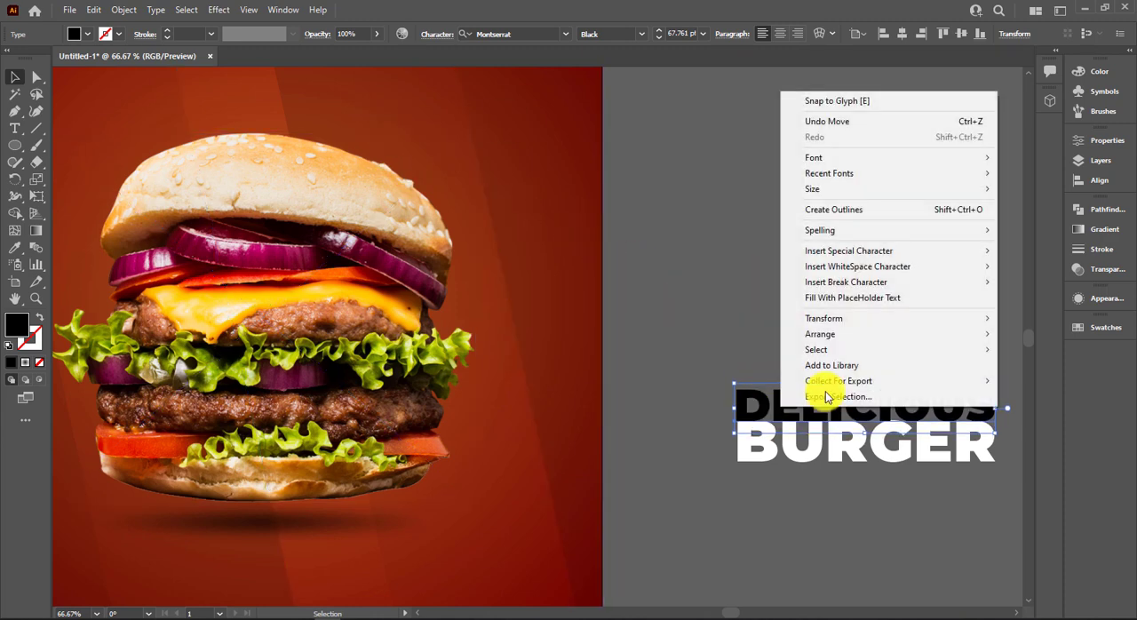
click(829, 209)
click(741, 254)
Apply a linear gradient to the outlined DELICIOUS and spread six colour stops along it.
scroll(742, 267, down, 1)
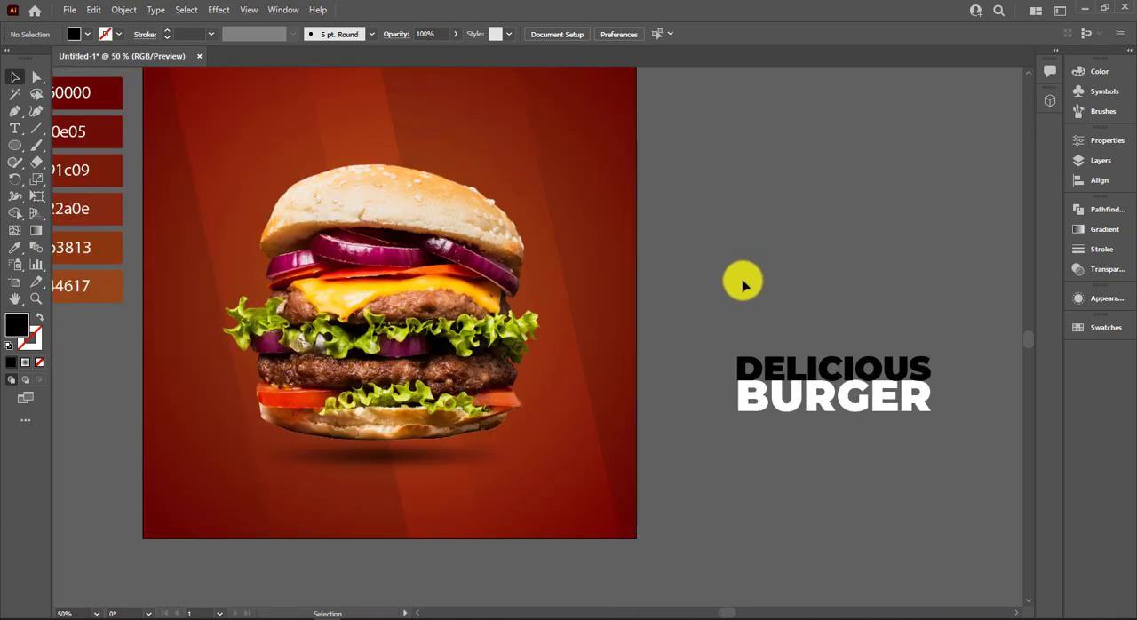
drag(765, 295, 854, 355)
click(885, 424)
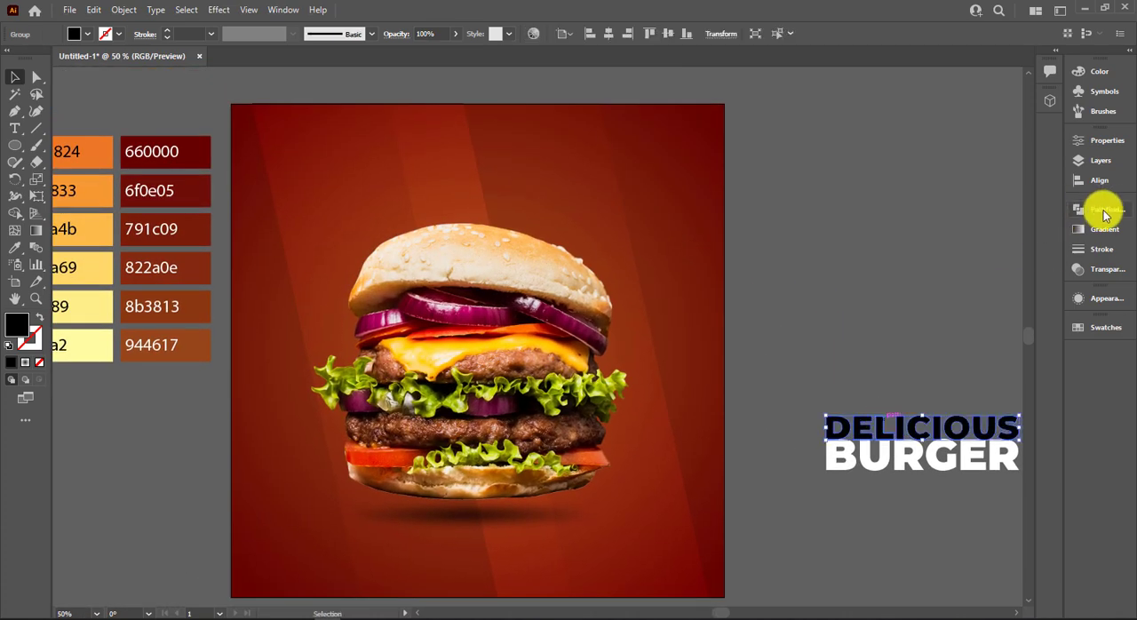
click(1108, 233)
click(969, 225)
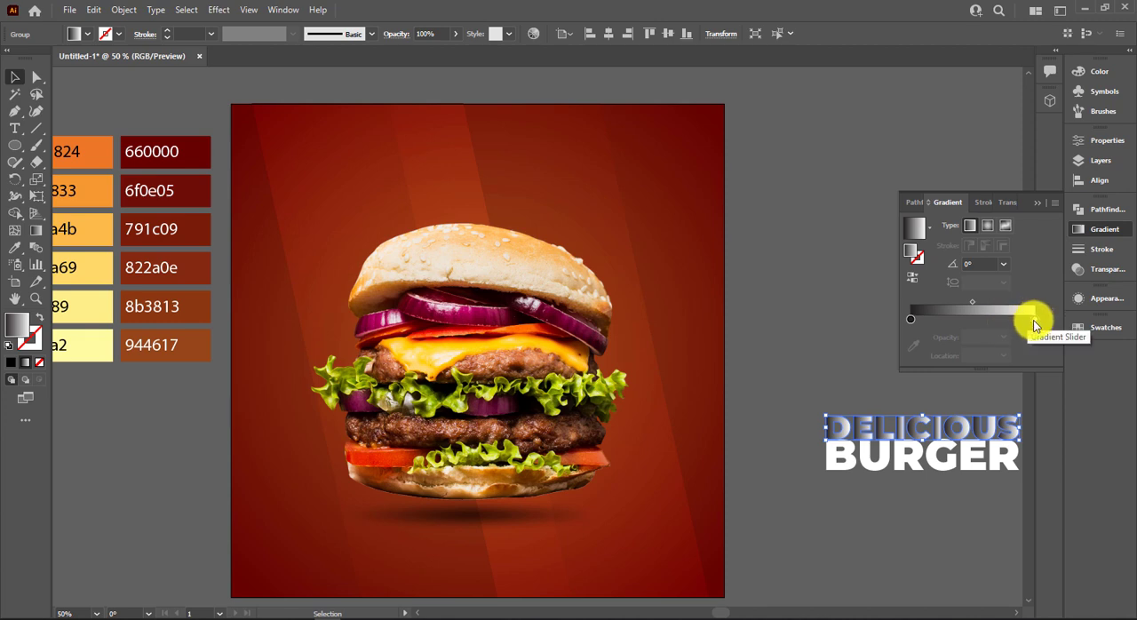
drag(1034, 326, 1006, 326)
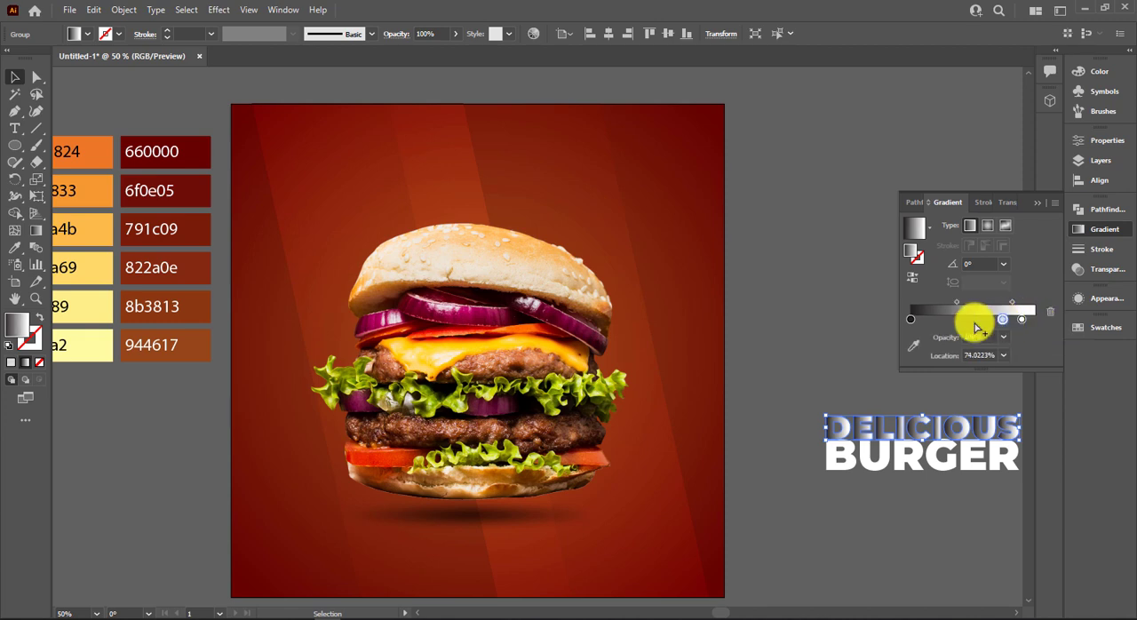
Colour the six gradient stops in order from the palette swatches ee7824, f89833, fcba4b, feda69, ffef89 and fffca2.
click(913, 347)
click(89, 153)
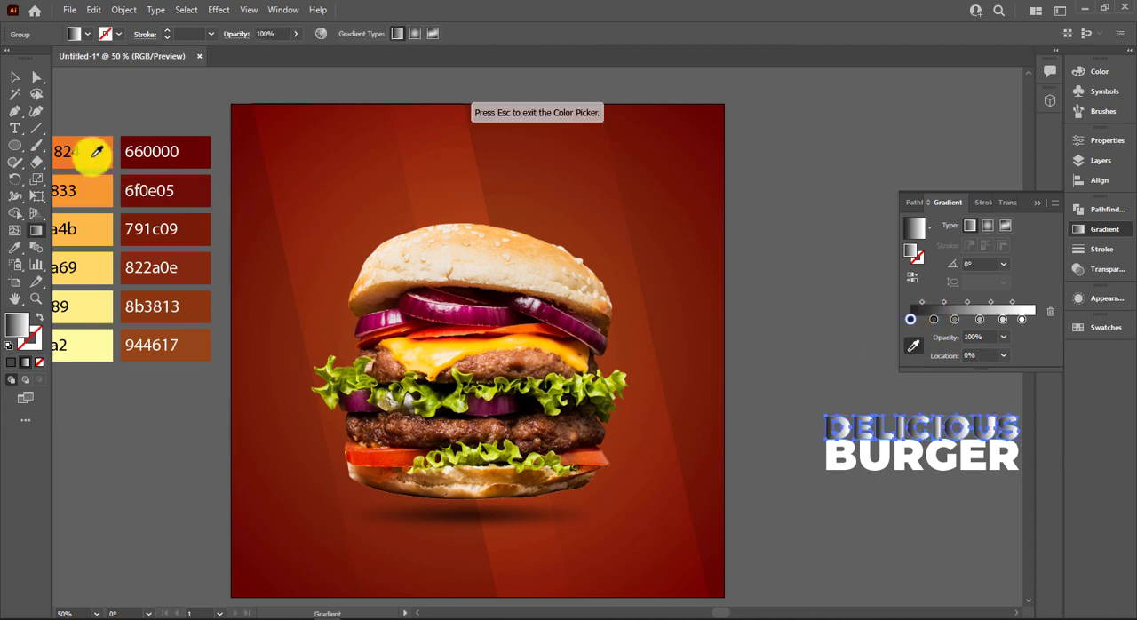
click(932, 321)
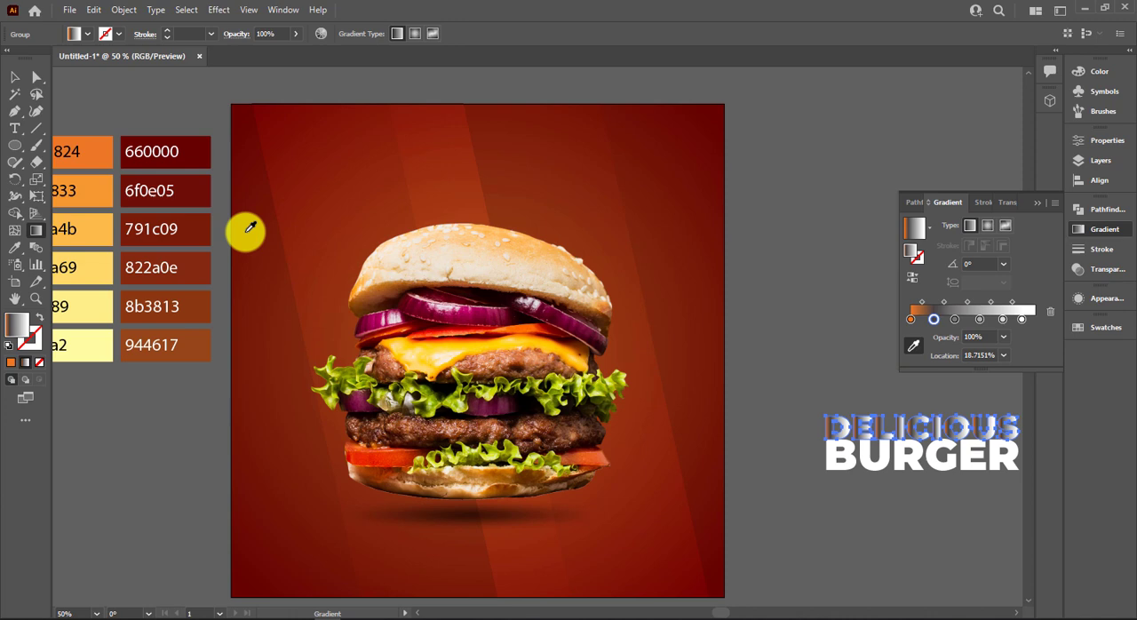
click(98, 188)
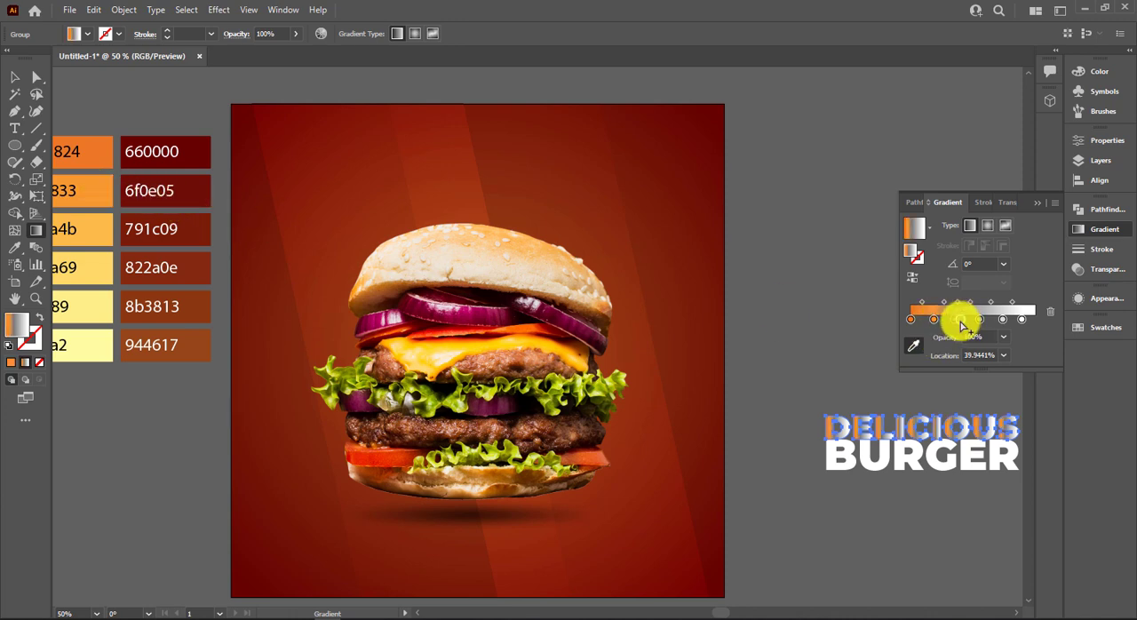
click(955, 320)
click(93, 224)
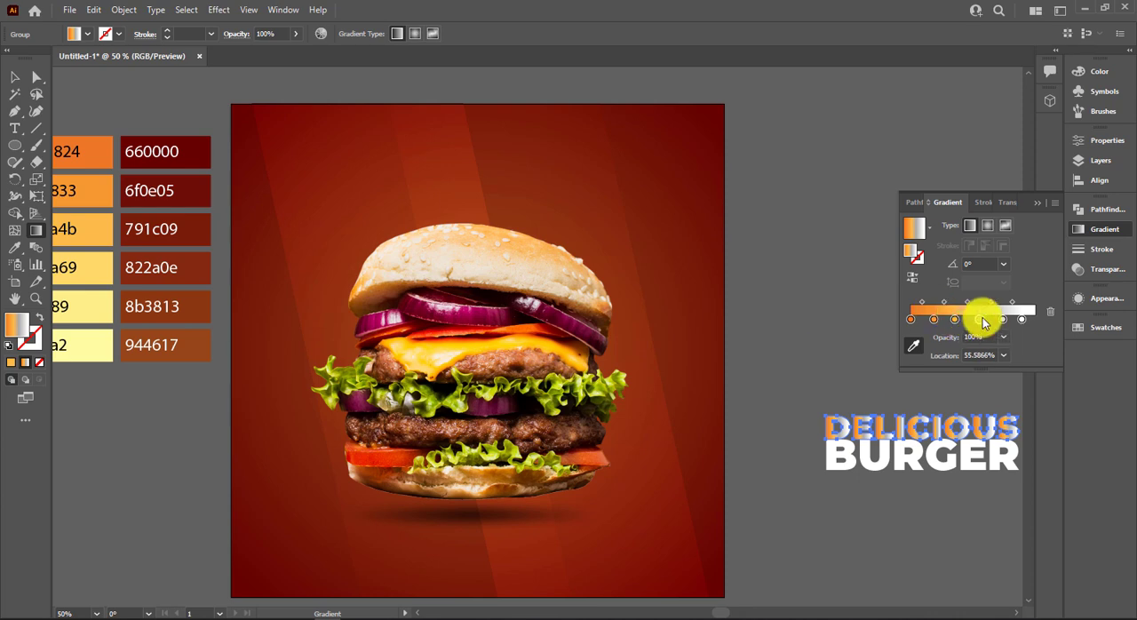
click(99, 262)
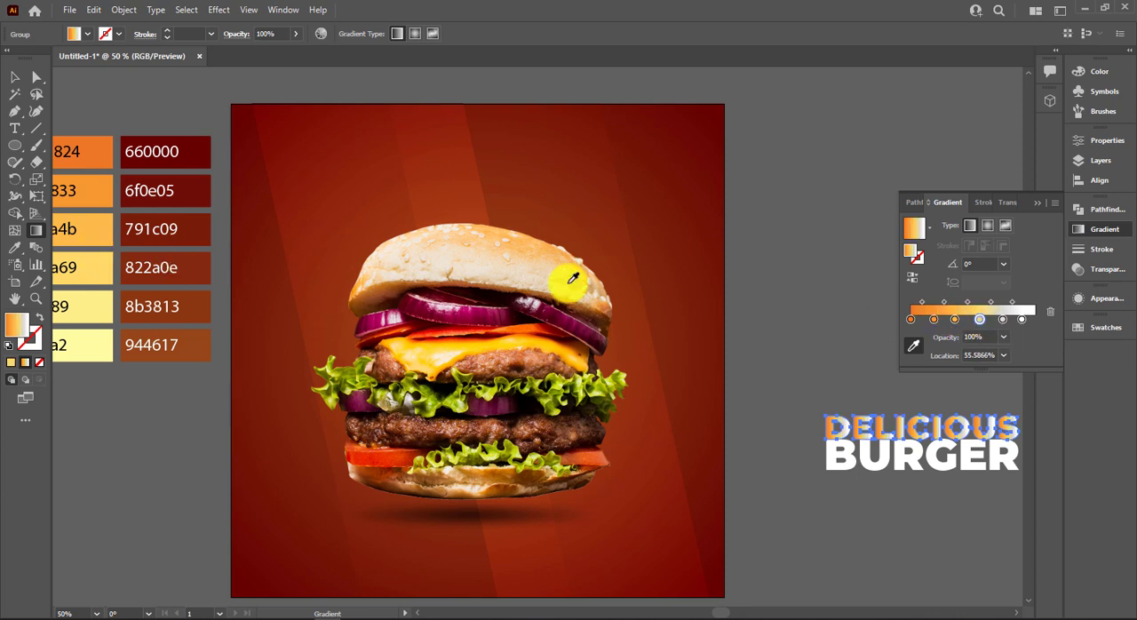
click(1002, 320)
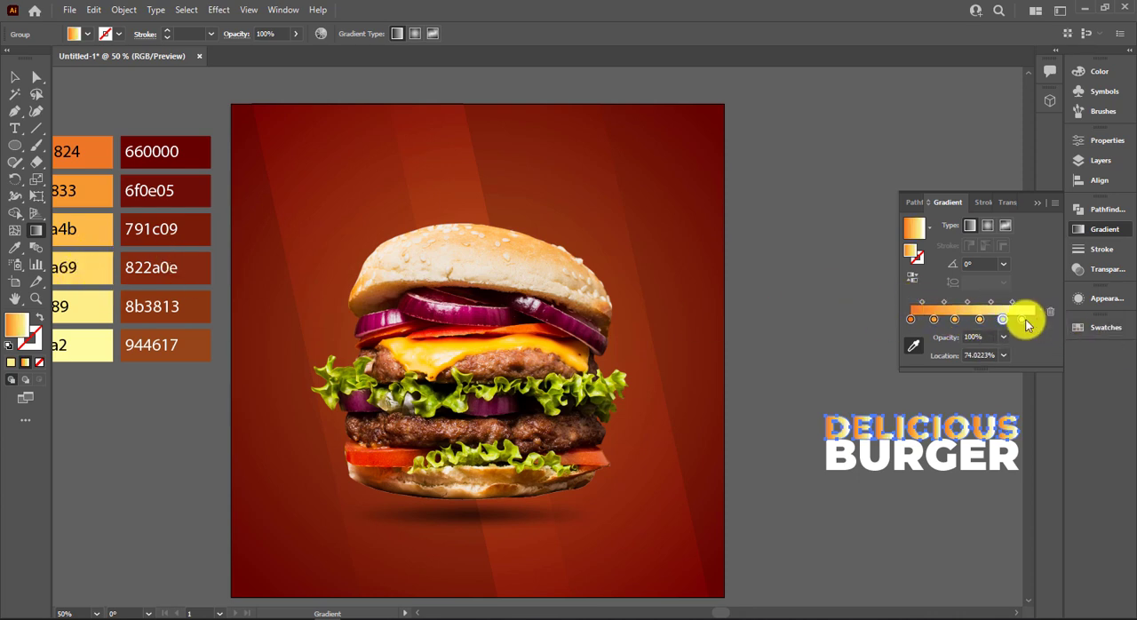
click(15, 78)
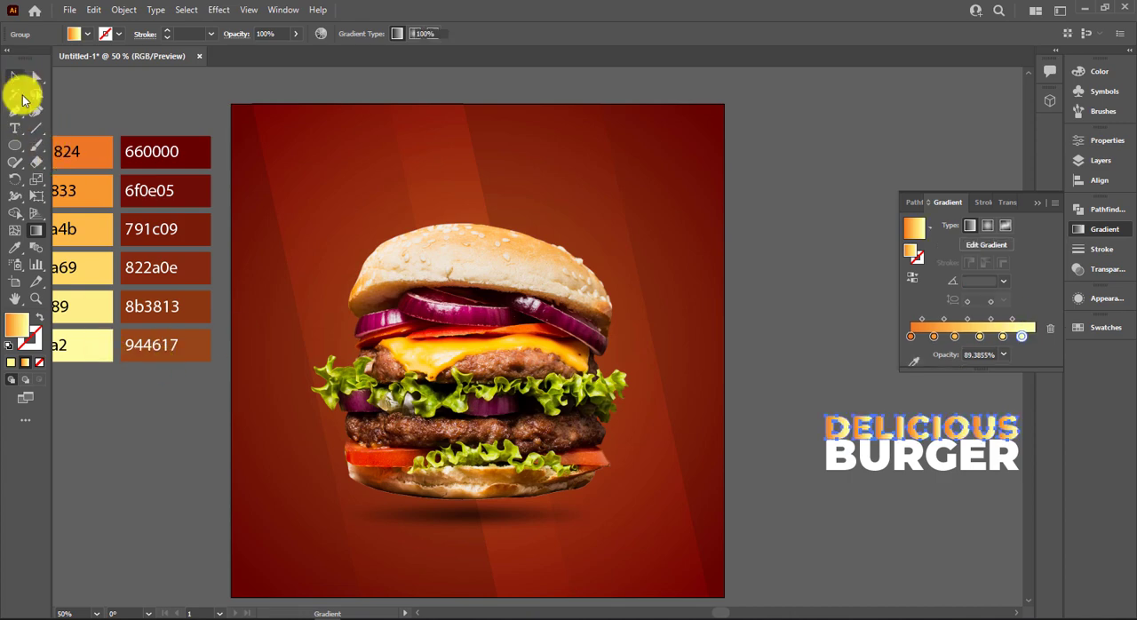
Redraw the gradient diagonally across DELICIOUS at about 51°, running from orange at the lower left to pale yellow at the upper right.
scroll(855, 425, up, 2)
drag(730, 345, 445, 343)
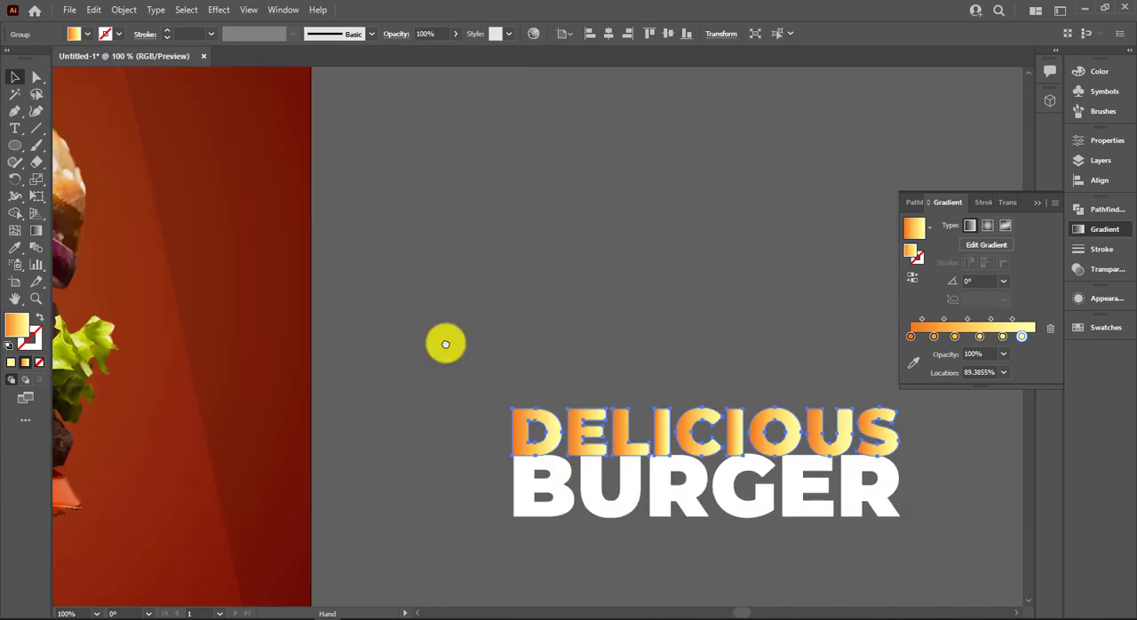
key(g)
drag(525, 432, 677, 440)
drag(496, 479, 845, 398)
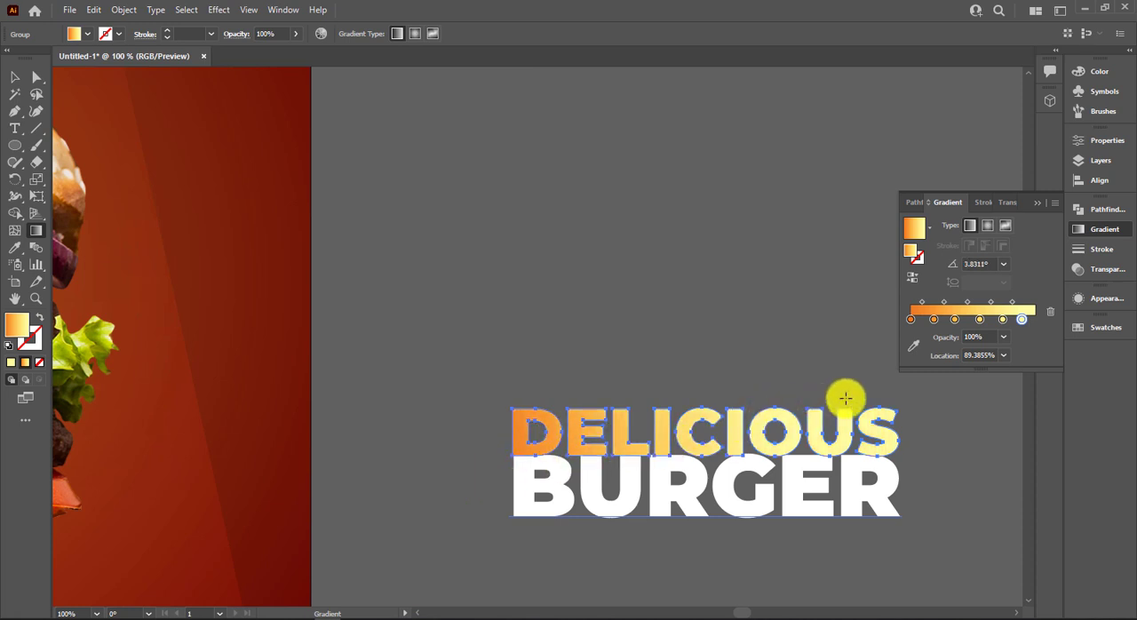
drag(704, 470, 773, 411)
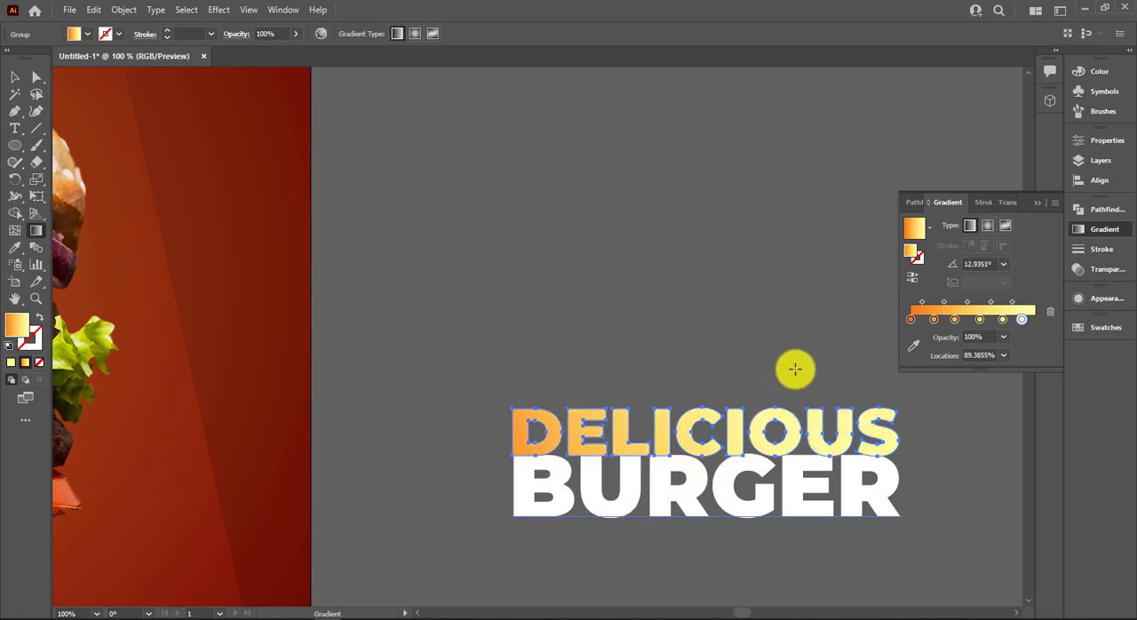
drag(593, 561, 795, 307)
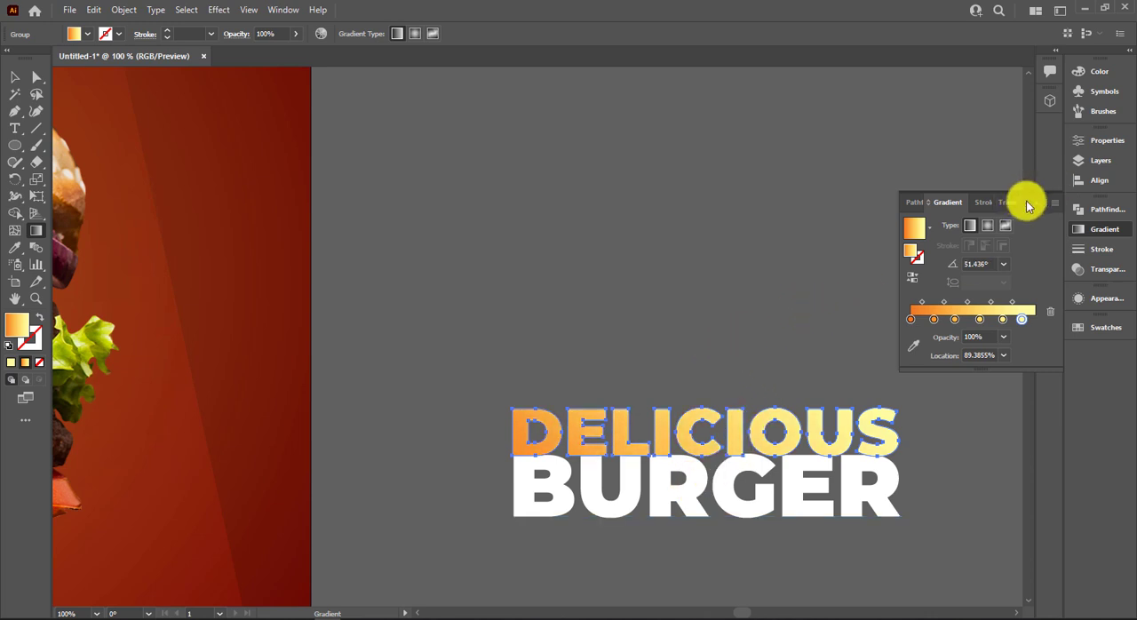
click(490, 170)
Move DELICIOUS slightly upward so it overlaps BURGER less.
click(15, 78)
click(525, 264)
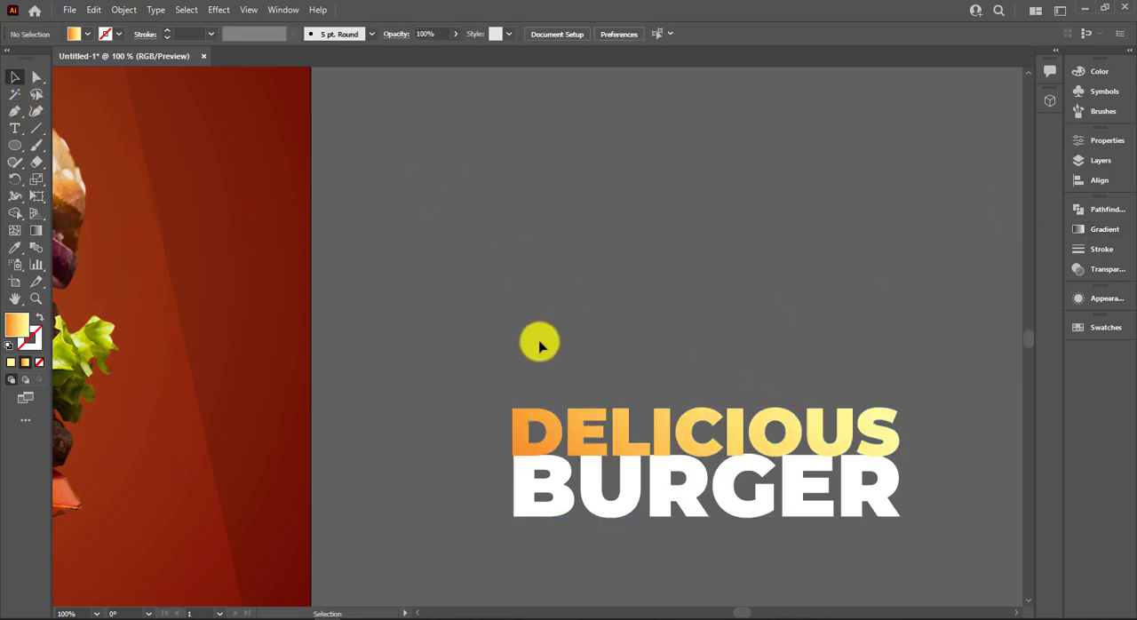
click(629, 489)
click(595, 428)
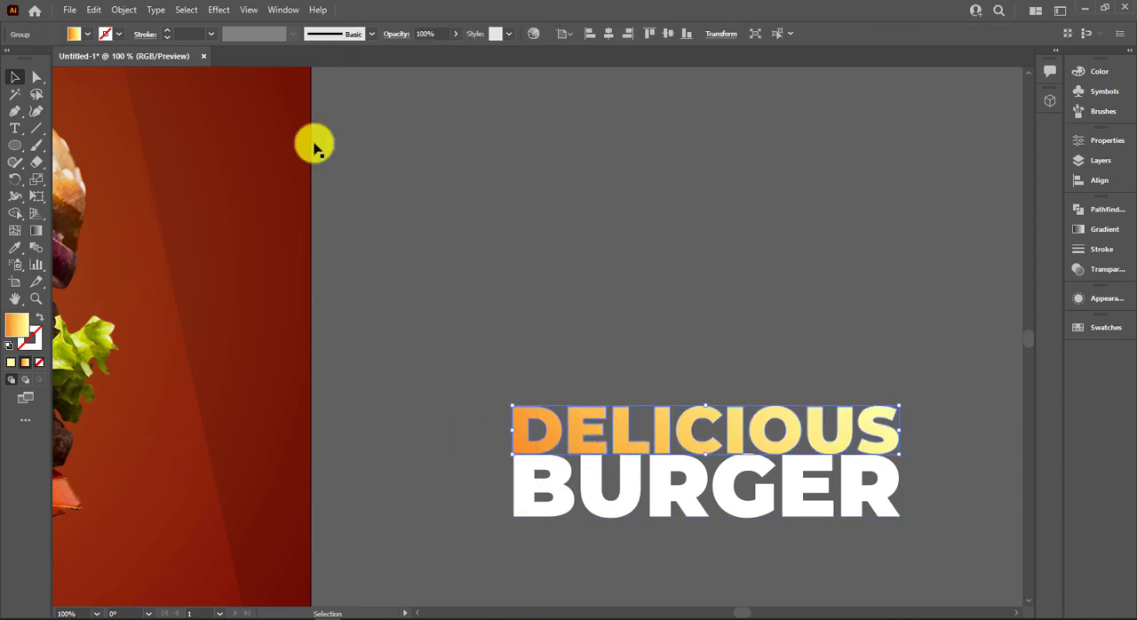
click(532, 281)
click(627, 432)
click(218, 9)
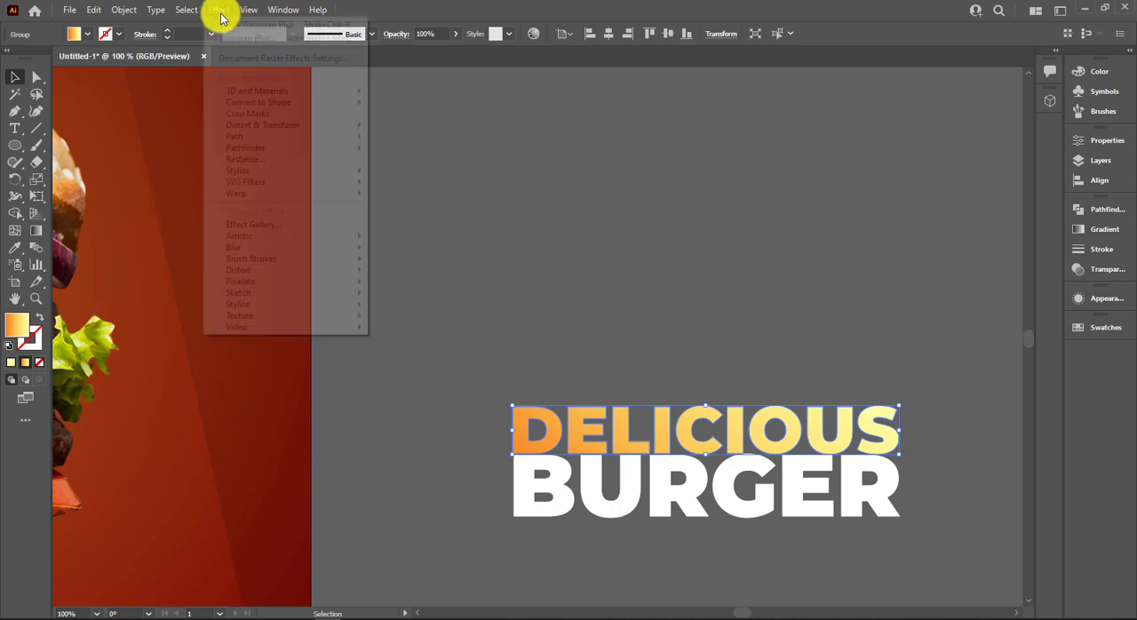
click(639, 380)
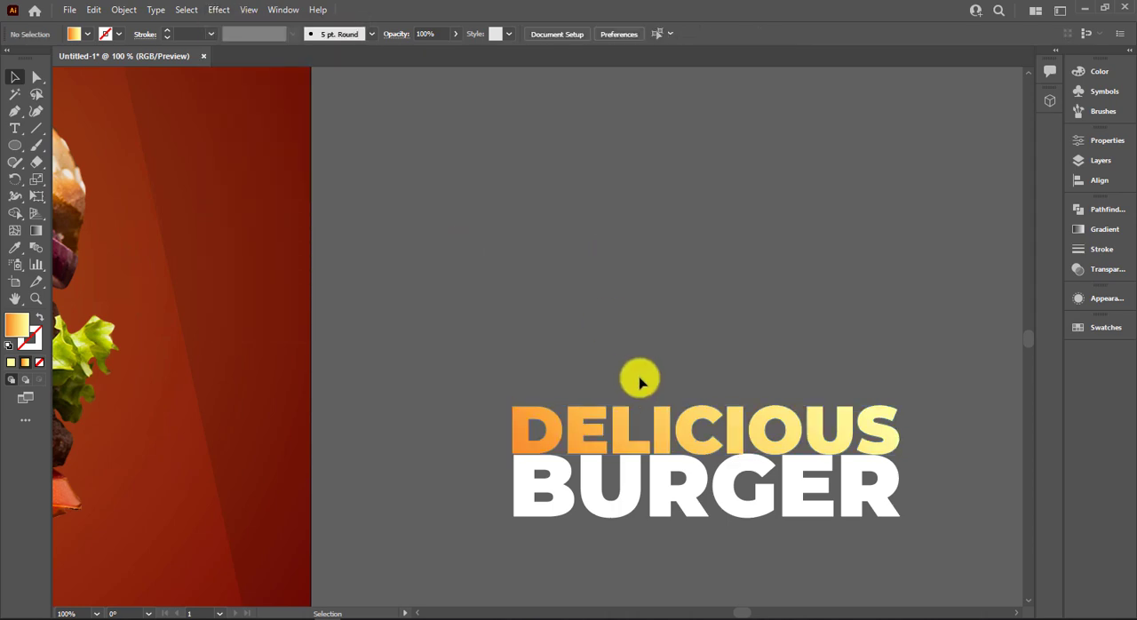
Move both title words onto the upper part of the poster, enlarged so BURGER overlaps the top of the bun.
scroll(640, 380, down, 2)
scroll(637, 325, left, 3)
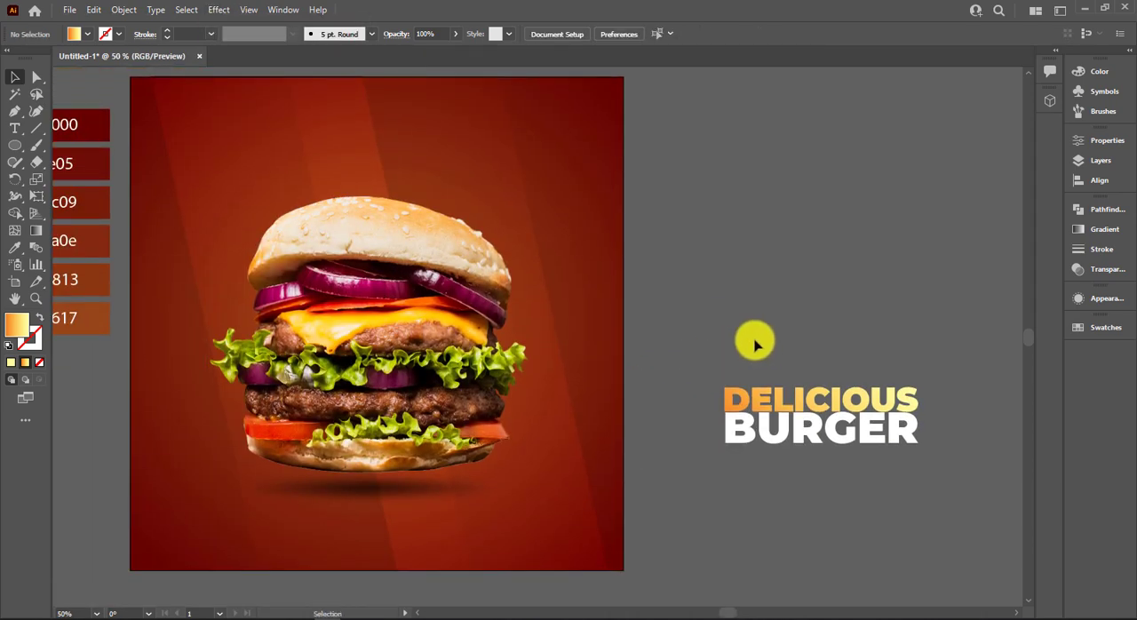
drag(754, 337, 965, 487)
drag(913, 455, 458, 240)
Bring the burger image to the front so the bun covers the lower part of the BURGER title, and deselect it.
click(456, 310)
right_click(466, 311)
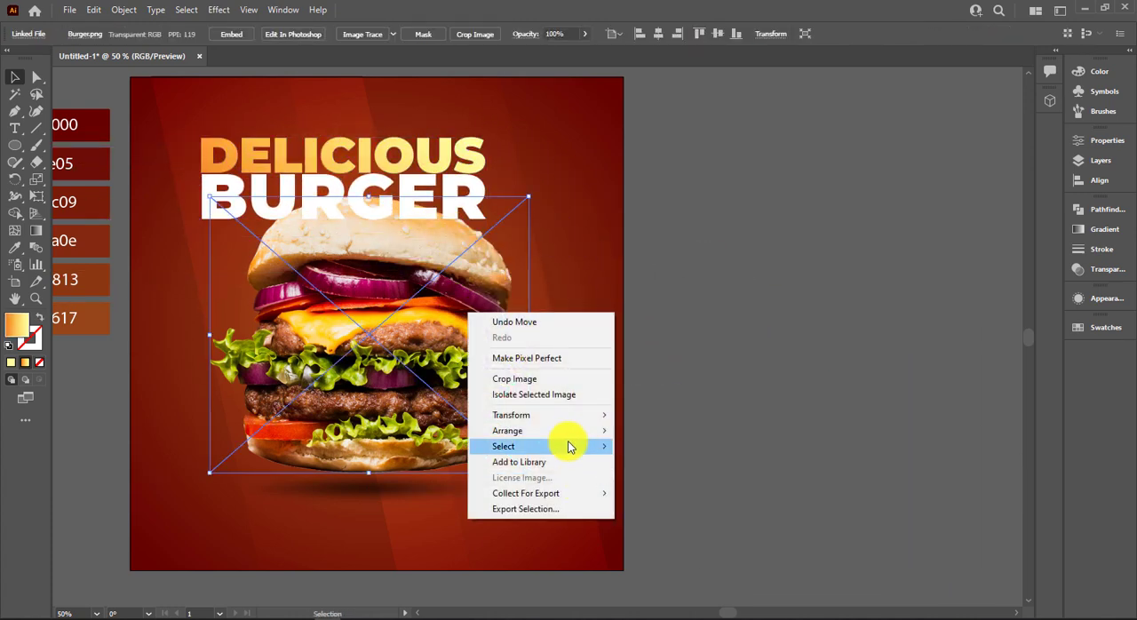
click(648, 429)
key(ctrl+shift+a)
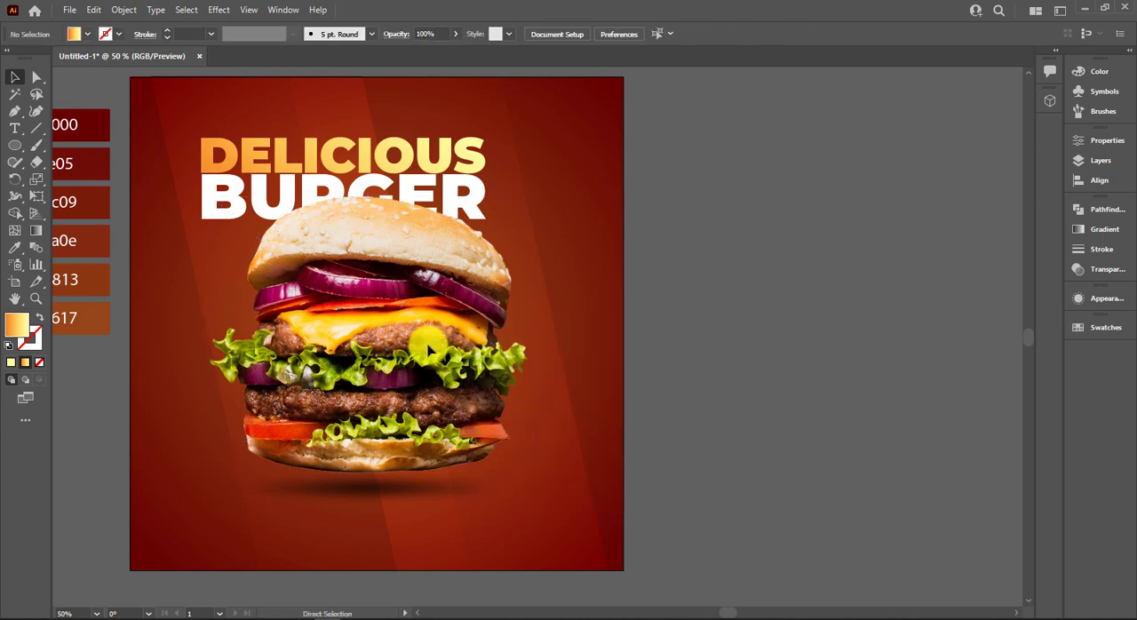
Lock the background artwork and enlarge DELICIOUS and BURGER together to about 718 px wide.
click(599, 117)
key(ctrl+2)
drag(258, 105, 363, 251)
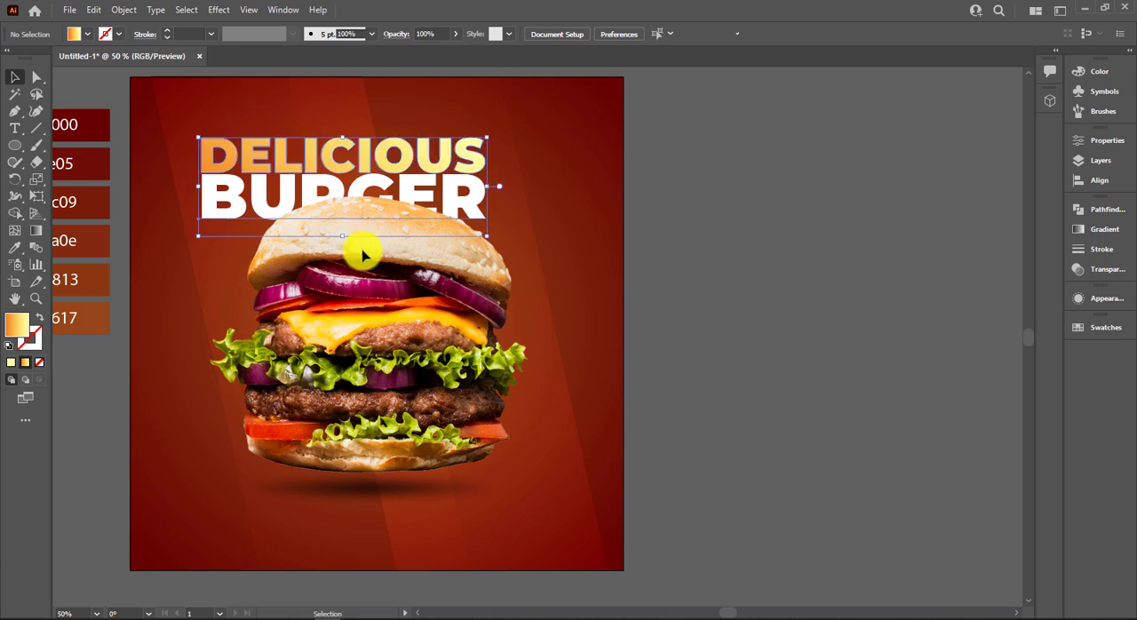
drag(487, 237, 527, 209)
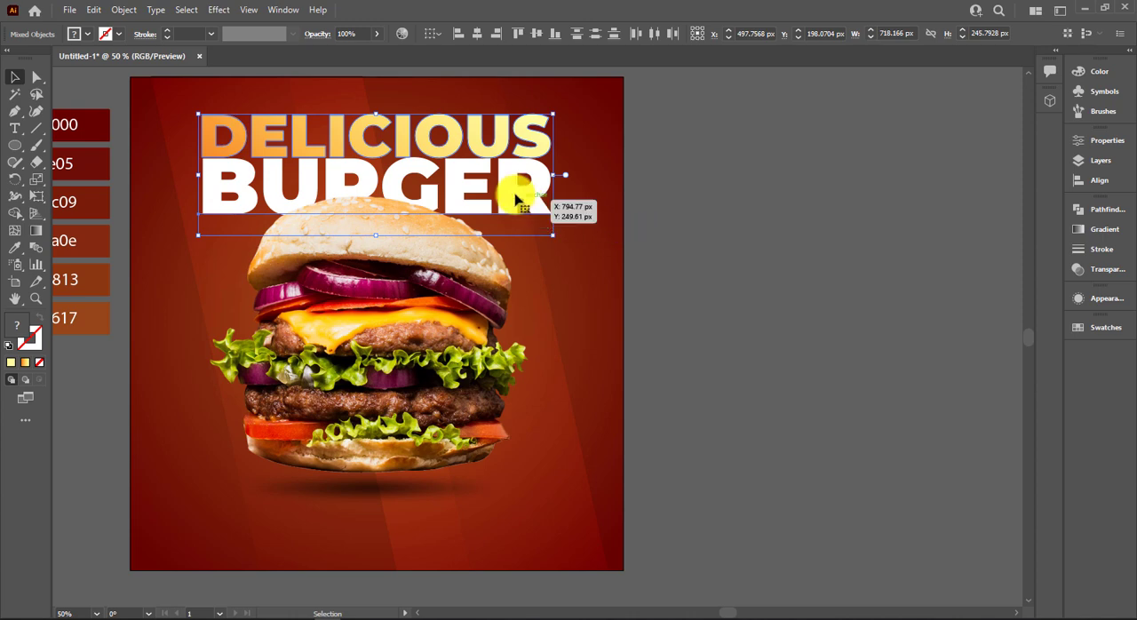
Duplicate the white BURGER word over the bottom of the burger and bring the copy to the front.
drag(493, 190, 477, 471)
click(593, 199)
right_click(580, 466)
mouse_move(571, 400)
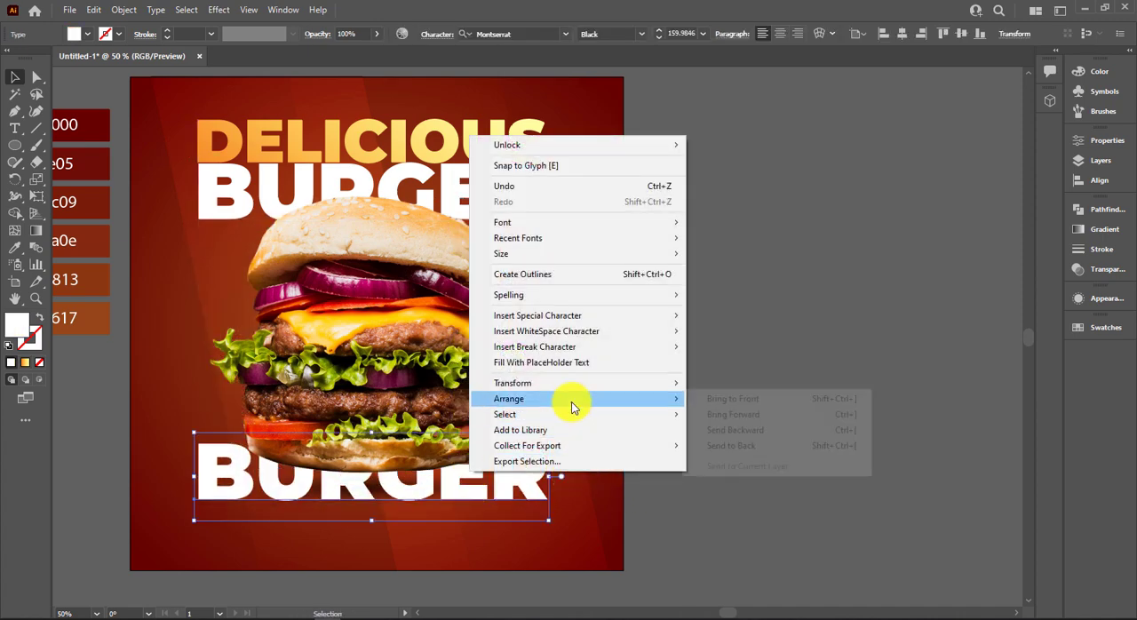
click(758, 402)
Duplicate the lower BURGER word directly above itself and change the copy's text to CHICKEN.
drag(524, 499, 447, 406)
double_click(446, 404)
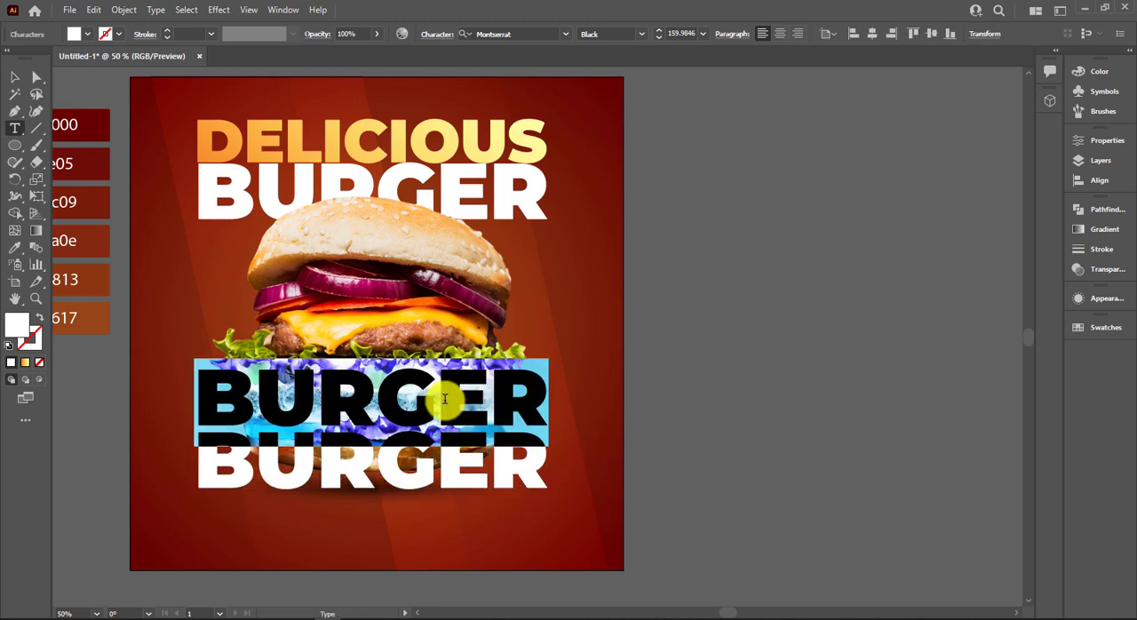
text(CHIC)
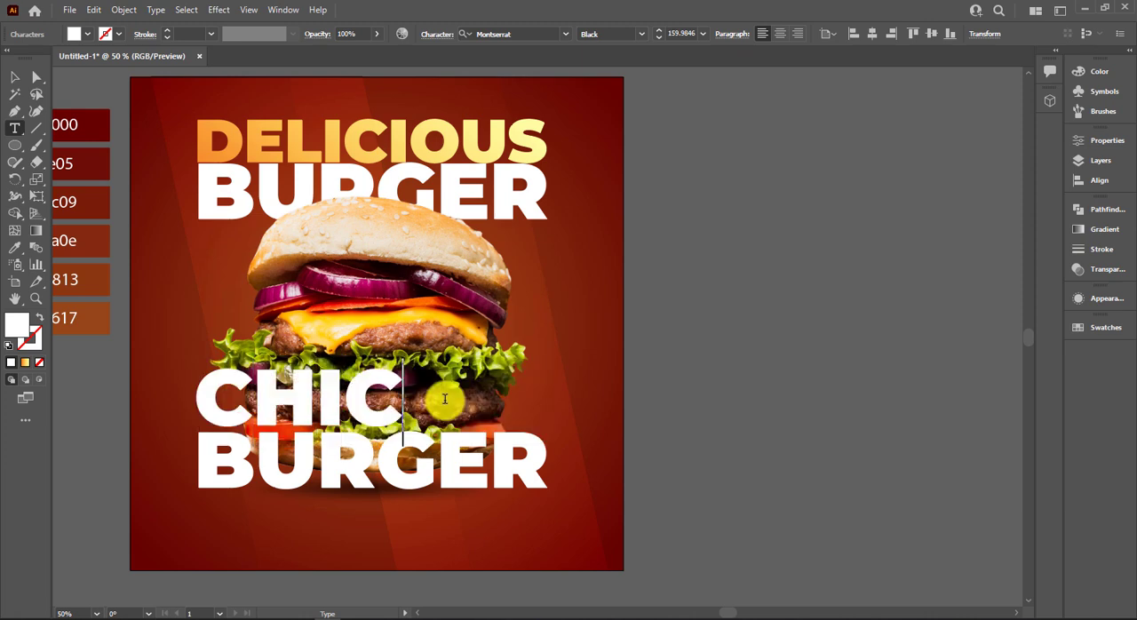
text(KEN)
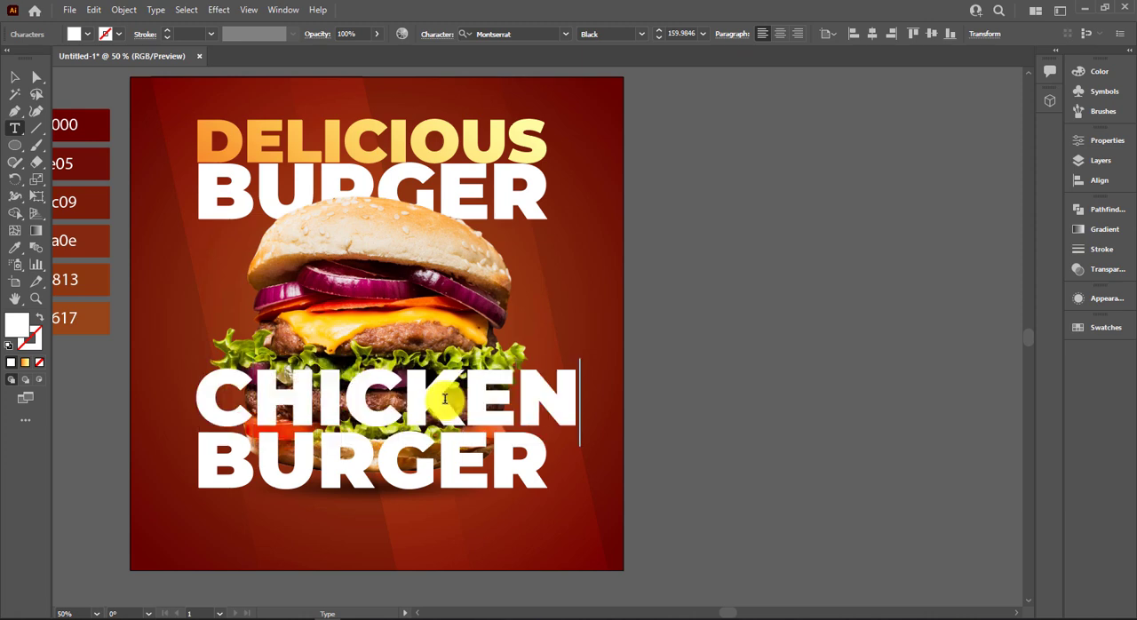
click(13, 80)
Scale CHICKEN down to about 149 pt so its width roughly matches the BURGER line beneath it.
mouse_move(573, 360)
mouse_down()
mouse_move(570, 373)
mouse_move(593, 365)
mouse_up()
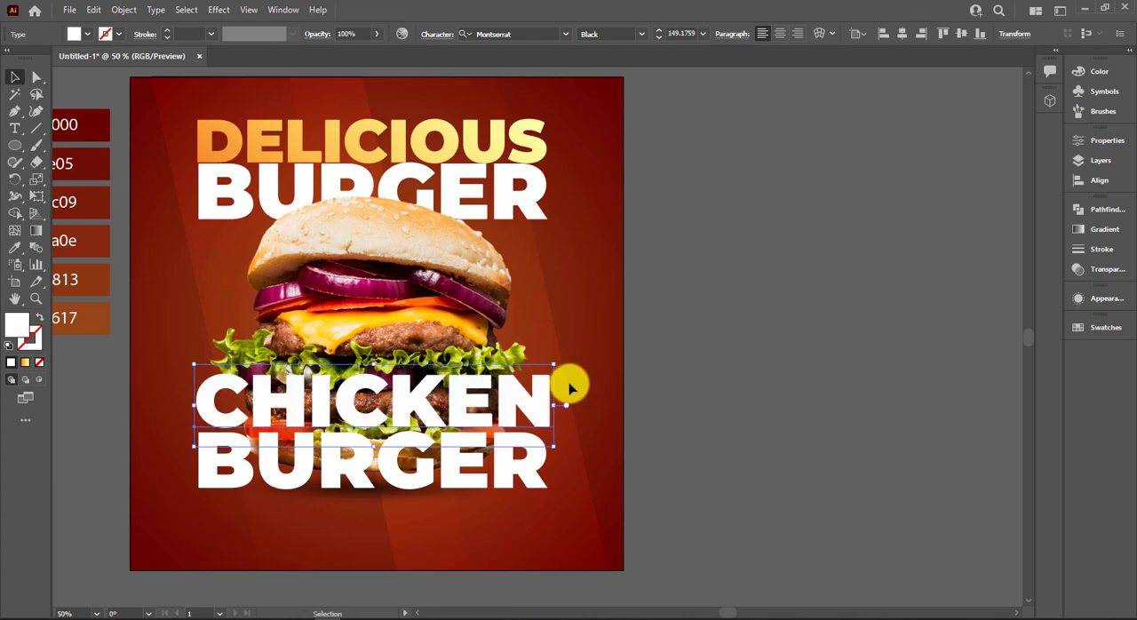
scroll(569, 387, up, 4)
scroll(534, 481, down, 4)
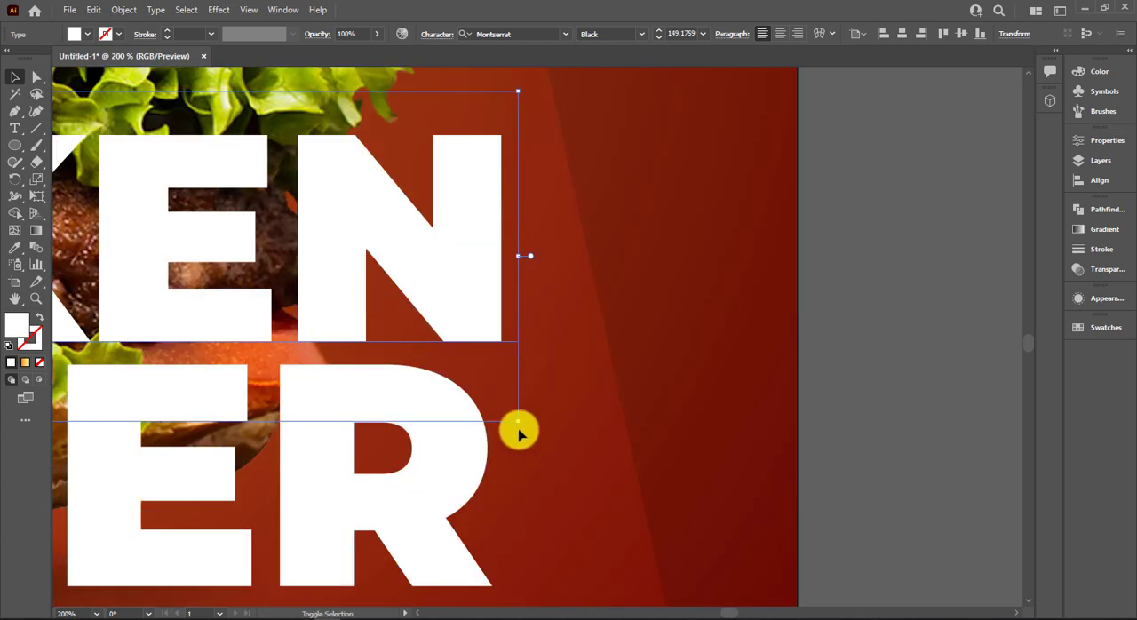
click(820, 472)
scroll(819, 473, down, 2)
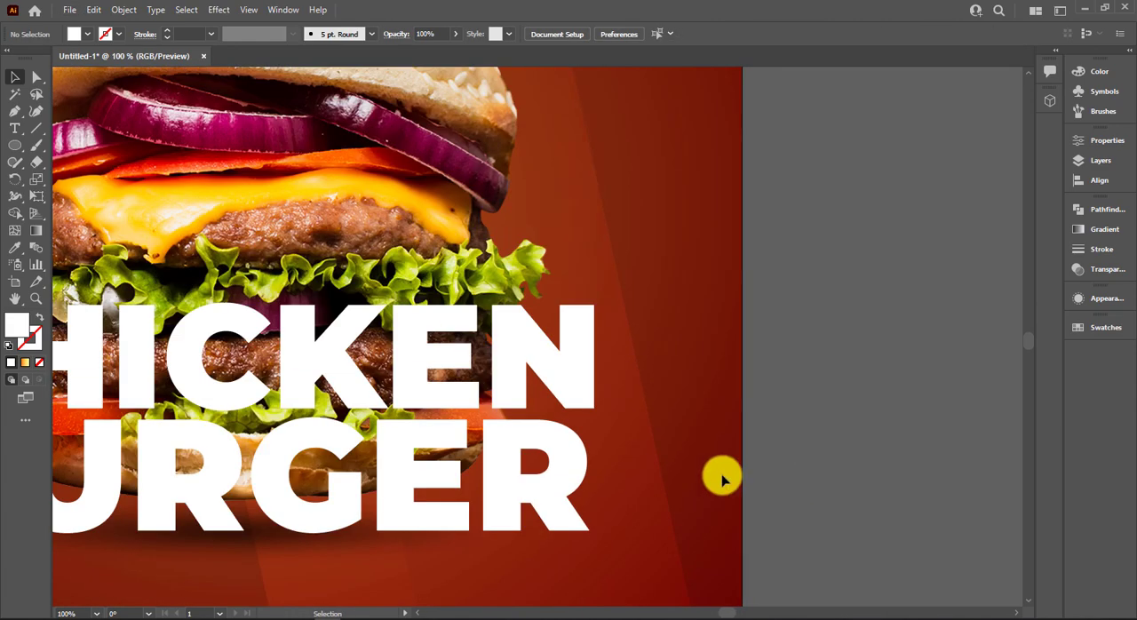
scroll(722, 480, down, 3)
Convert CHICKEN to outlines and fill it with the orange-to-yellow gradient sampled from DELICIOUS.
click(592, 441)
right_click(592, 440)
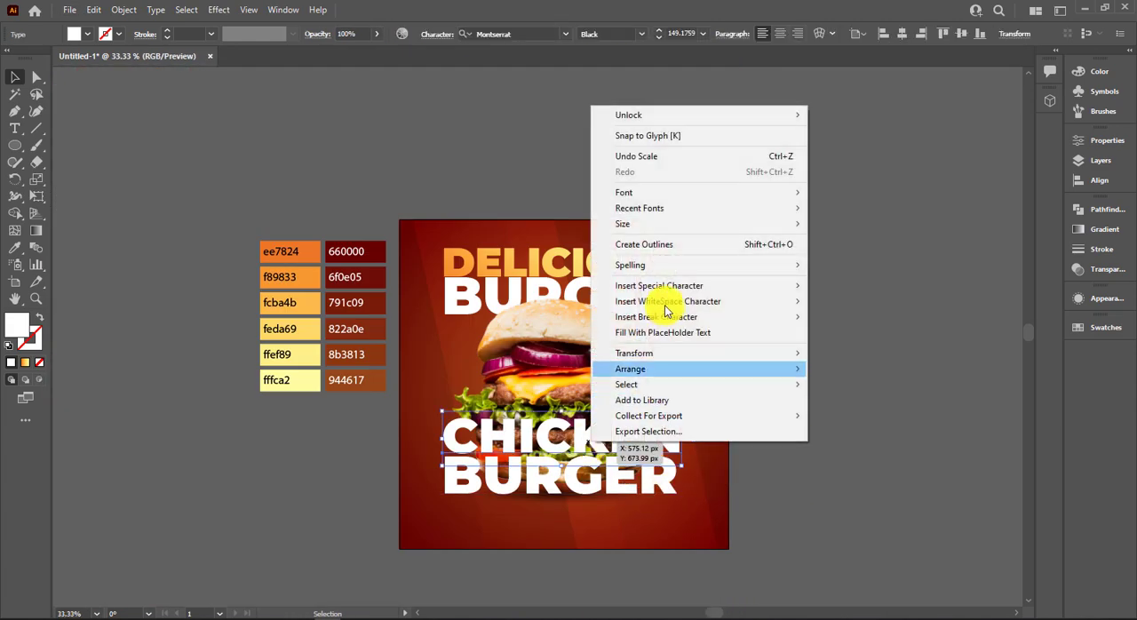
click(653, 248)
key(i)
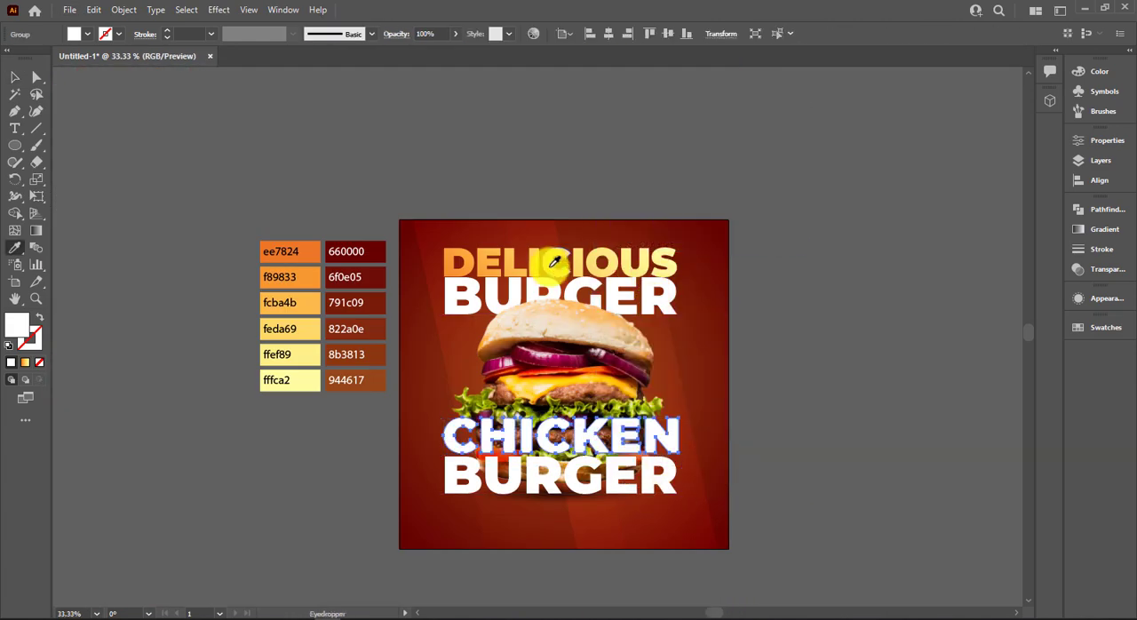
click(550, 266)
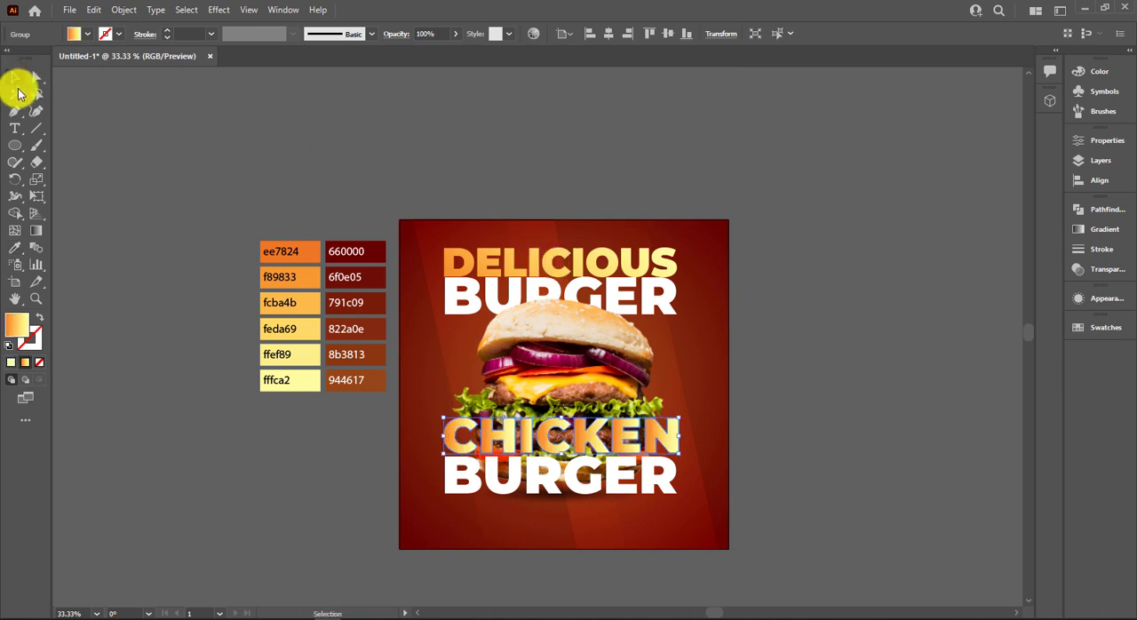
Redraw the gradient diagonally across the whole CHICKEN word, from orange at the lower left to pale yellow at the upper right.
key(g)
drag(407, 476, 550, 391)
drag(435, 538, 557, 349)
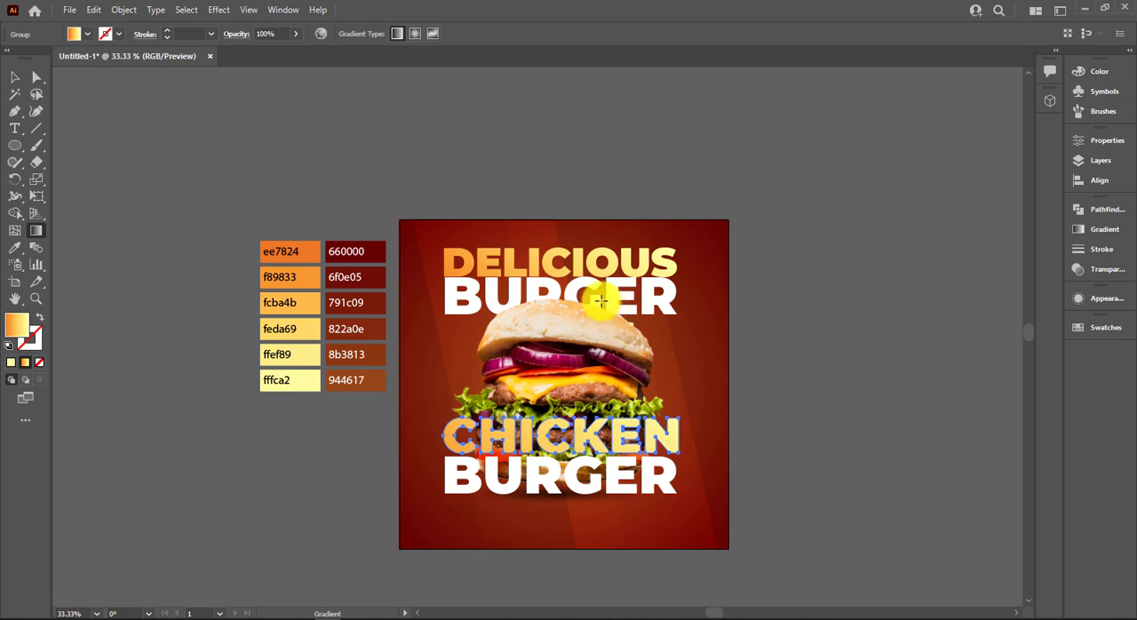
click(15, 77)
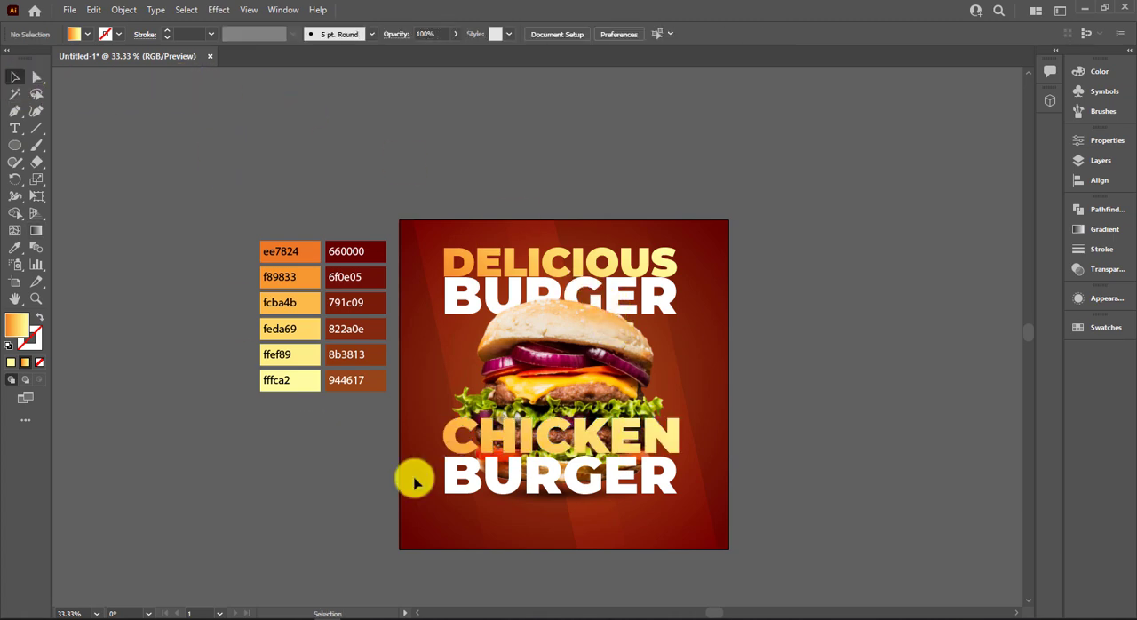
Turn the lower BURGER into unfilled lettering with an ffef89 stroke, and set the stroke weight to 1 pt.
click(478, 494)
key(i)
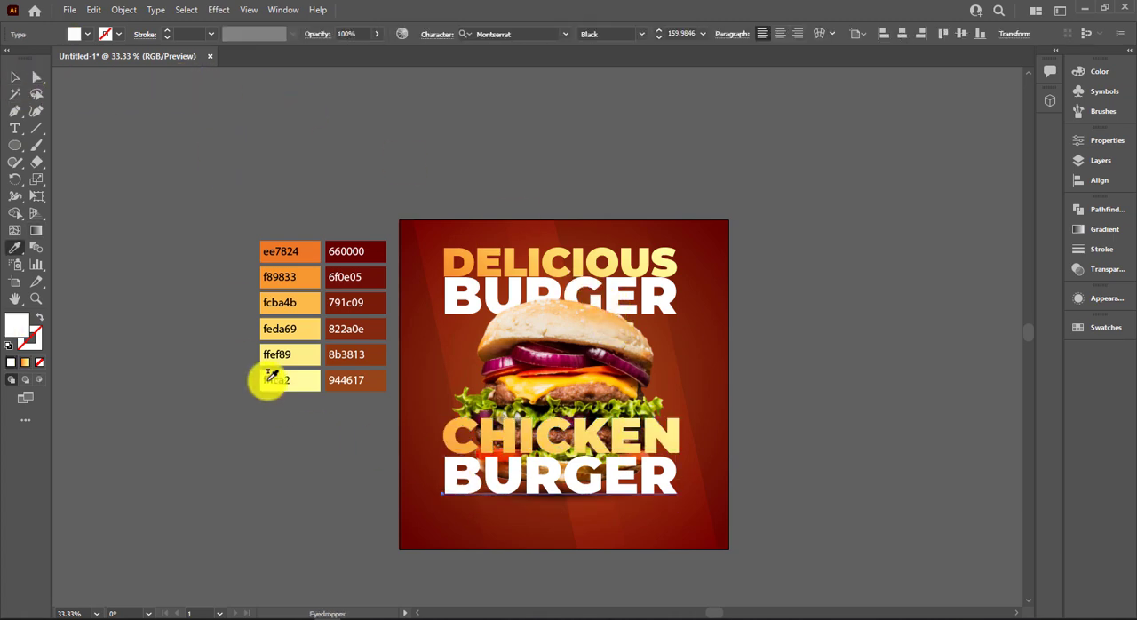
click(307, 354)
key(shift+x)
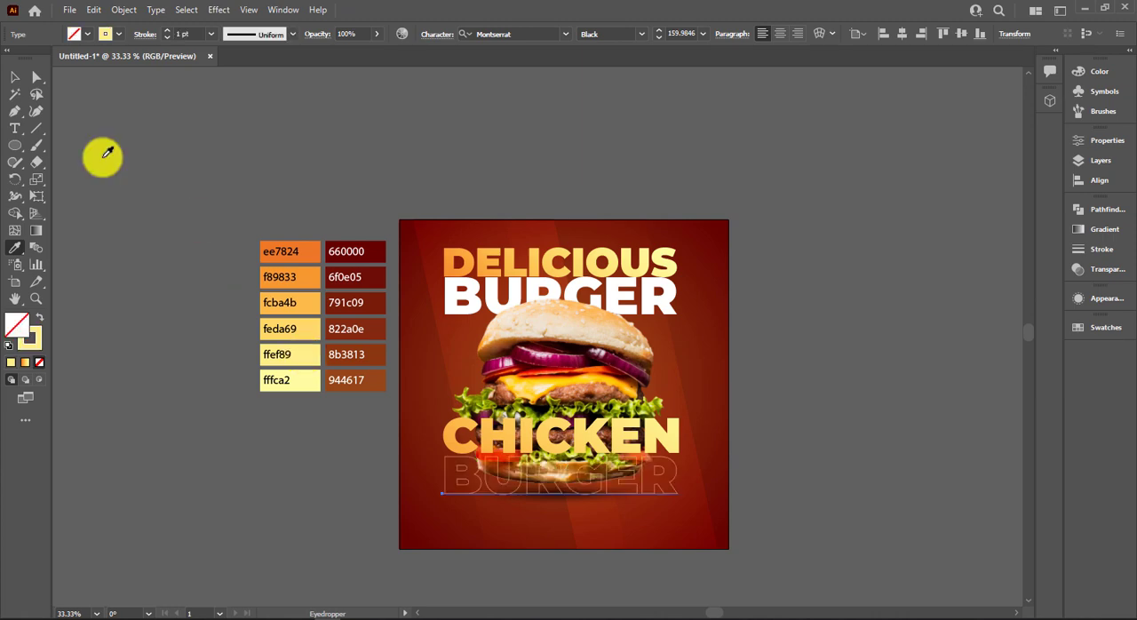
click(15, 80)
key(Up)
key(Up)
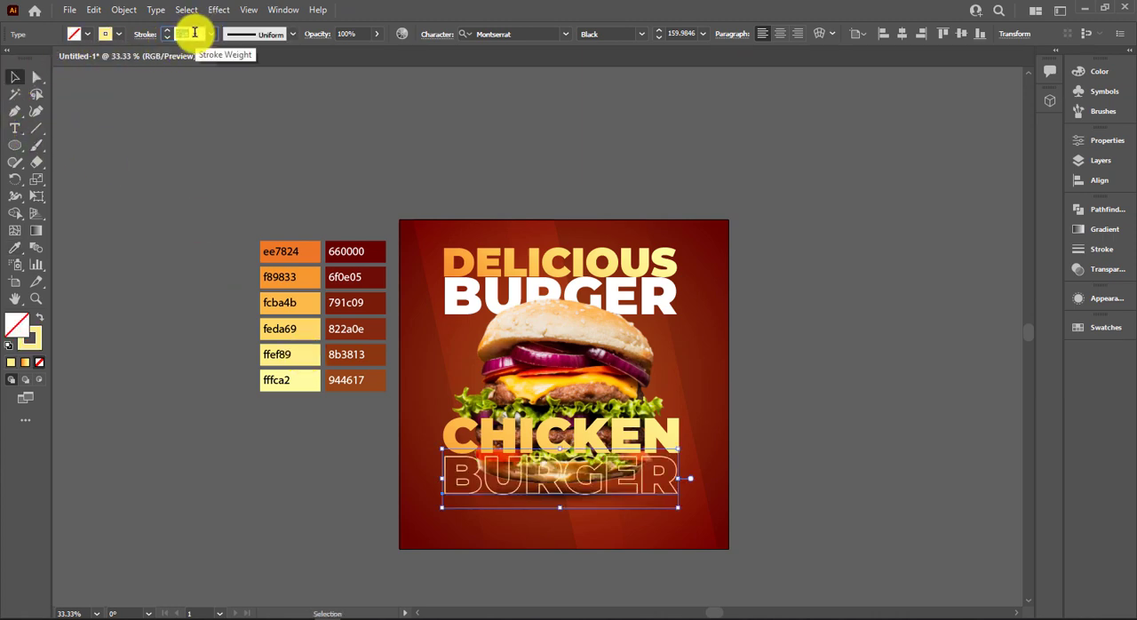
key(Down)
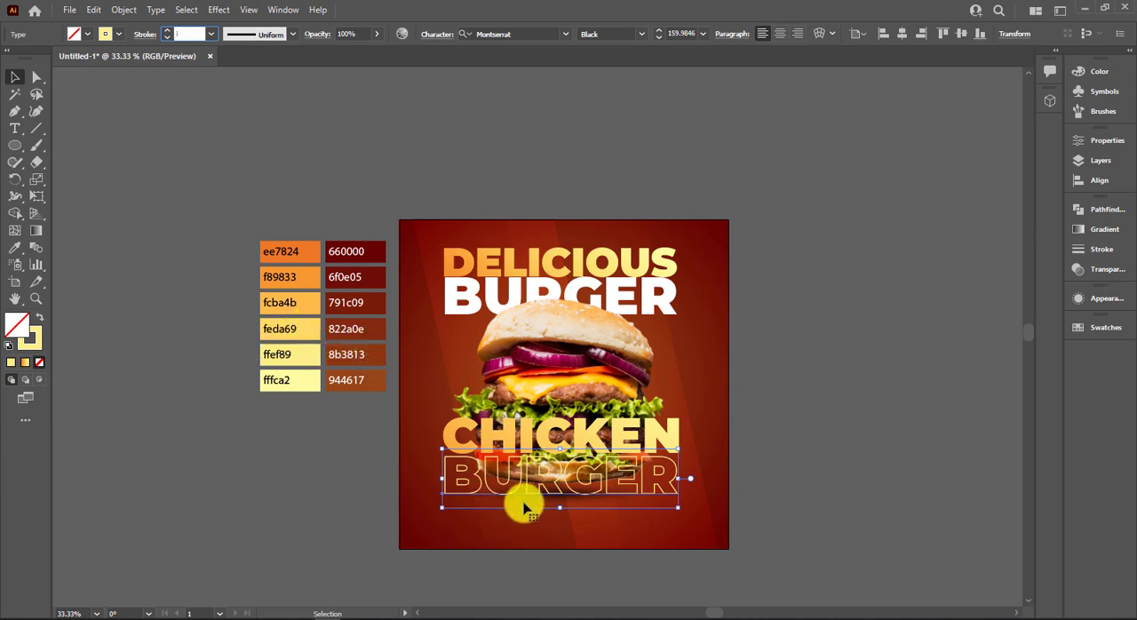
text(1)
key(Return)
Try an fcba4b stroke of 3 pt on the unfilled lower BURGER.
key(i)
click(308, 303)
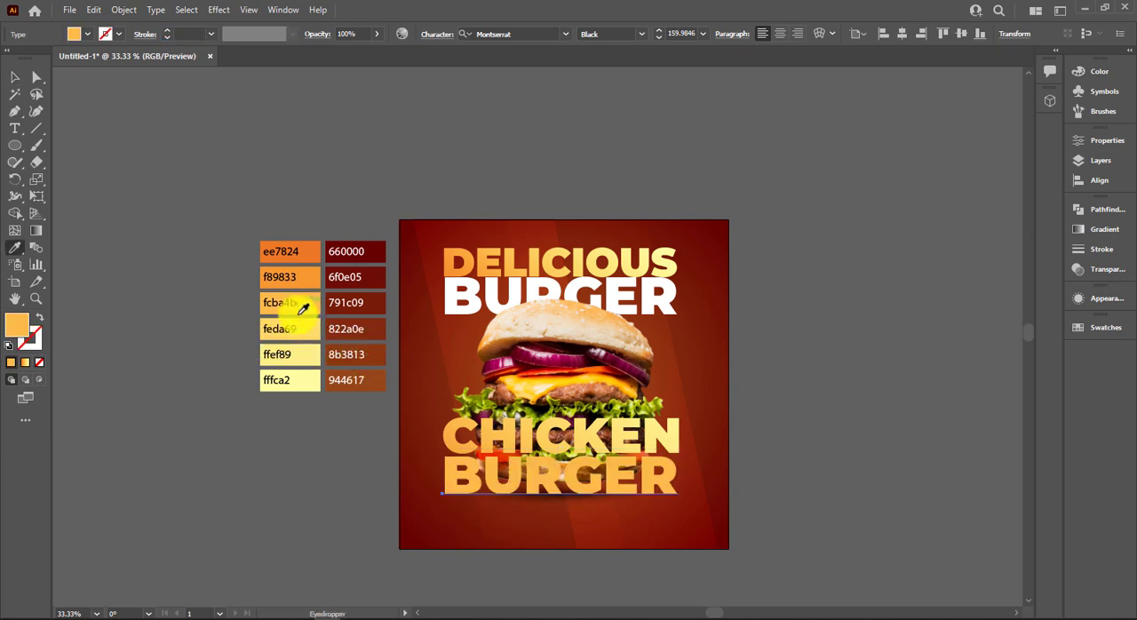
key(shift+x)
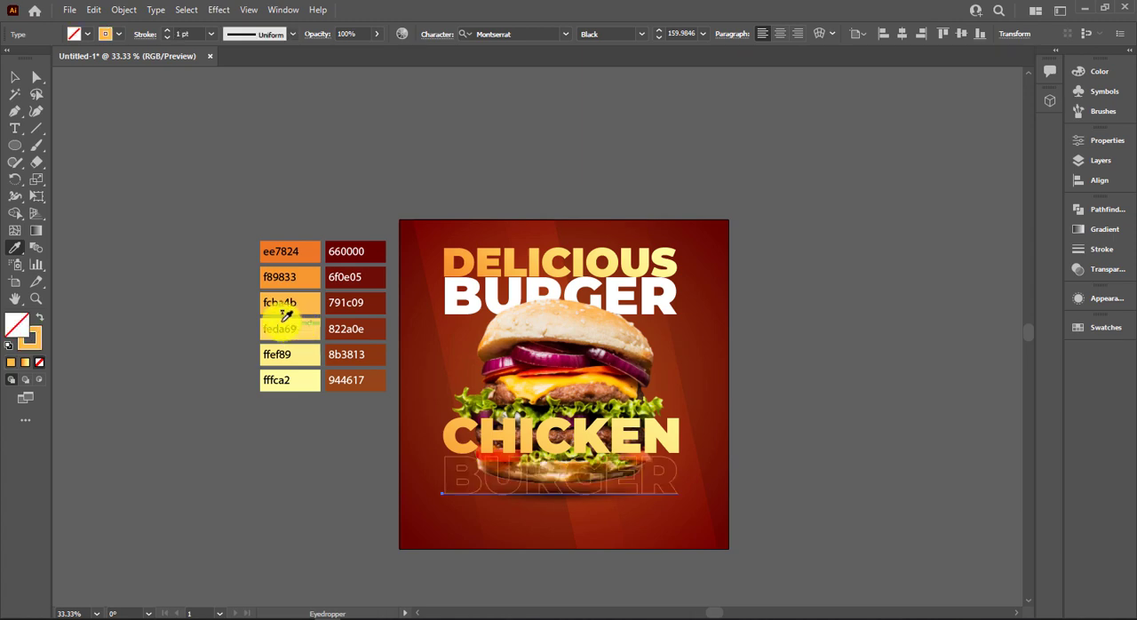
scroll(193, 33, up, 2)
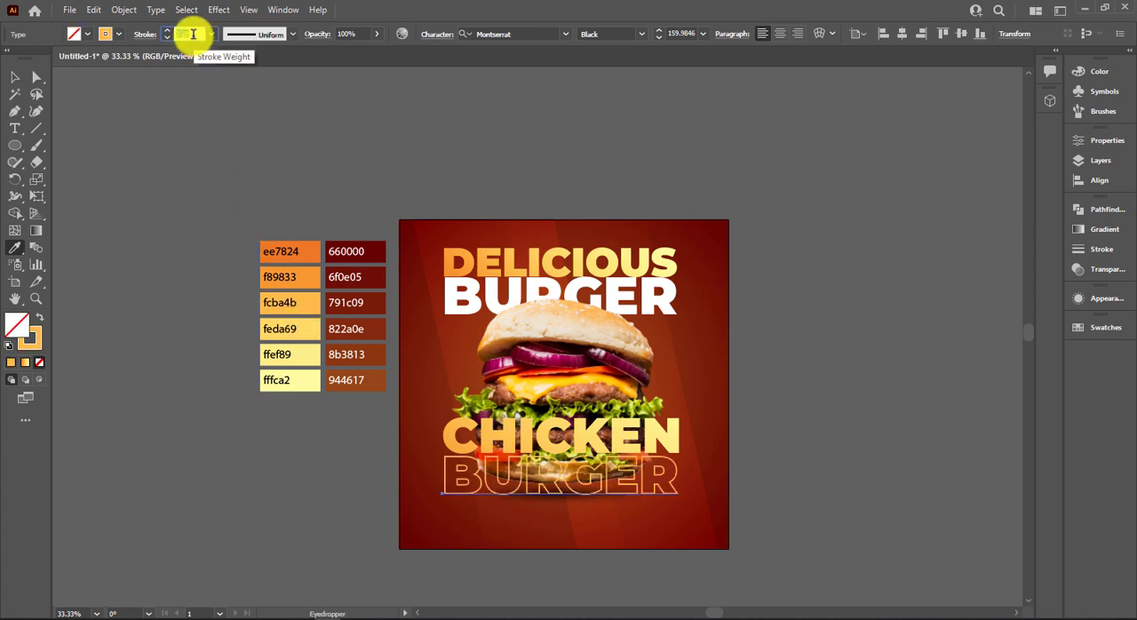
Give the lower BURGER an ffef89 outline with a 3 pt stroke and no fill.
click(313, 350)
key(shift+x)
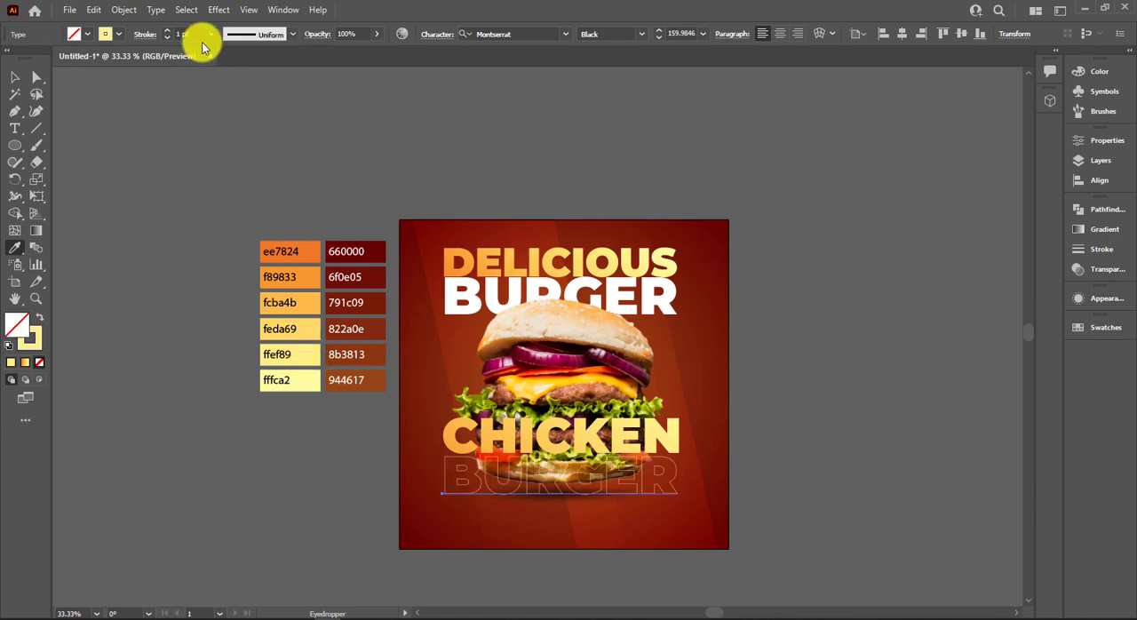
key(Up)
key(Up)
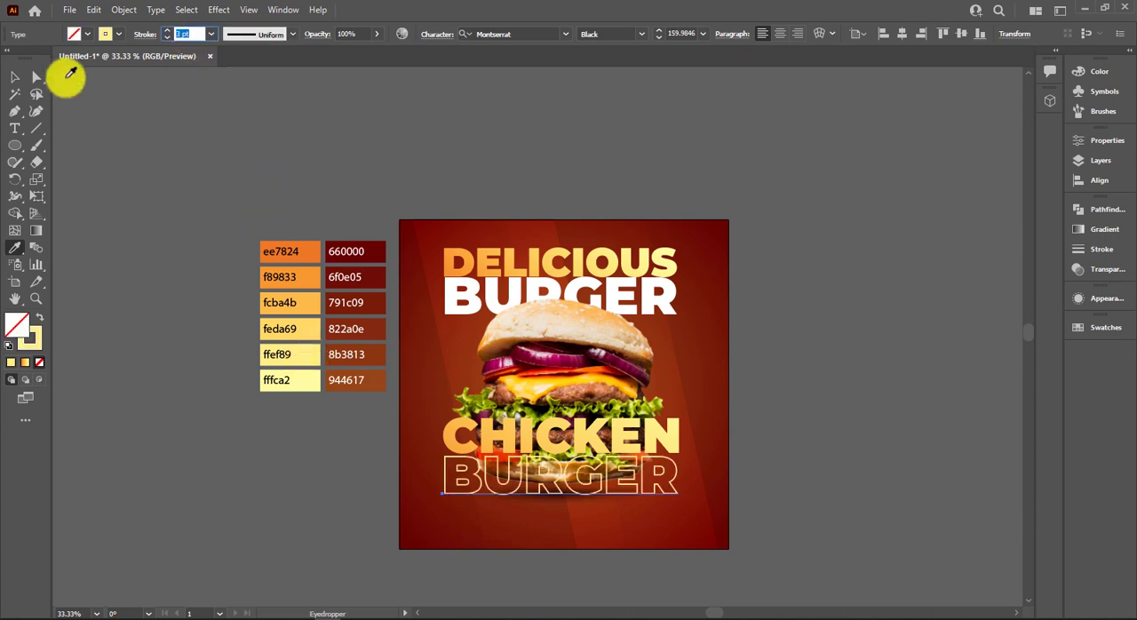
click(25, 83)
click(186, 302)
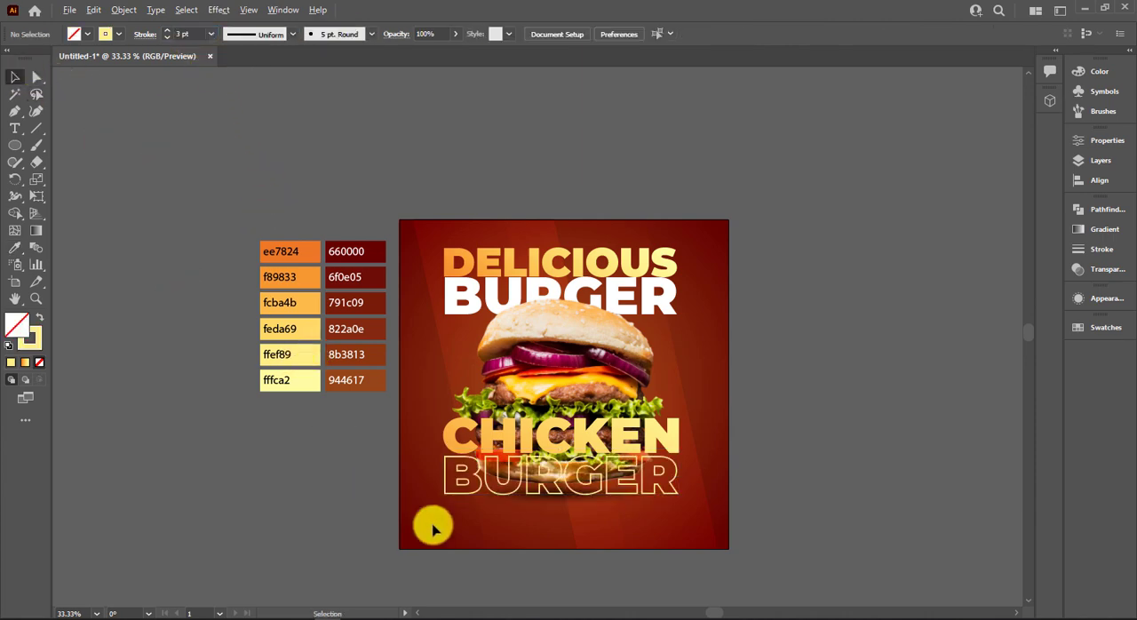
Select all four title words and shear them upward toward the right with Free Transform, to about 974 px overall height.
scroll(432, 525, up, 1)
scroll(428, 533, up, 2)
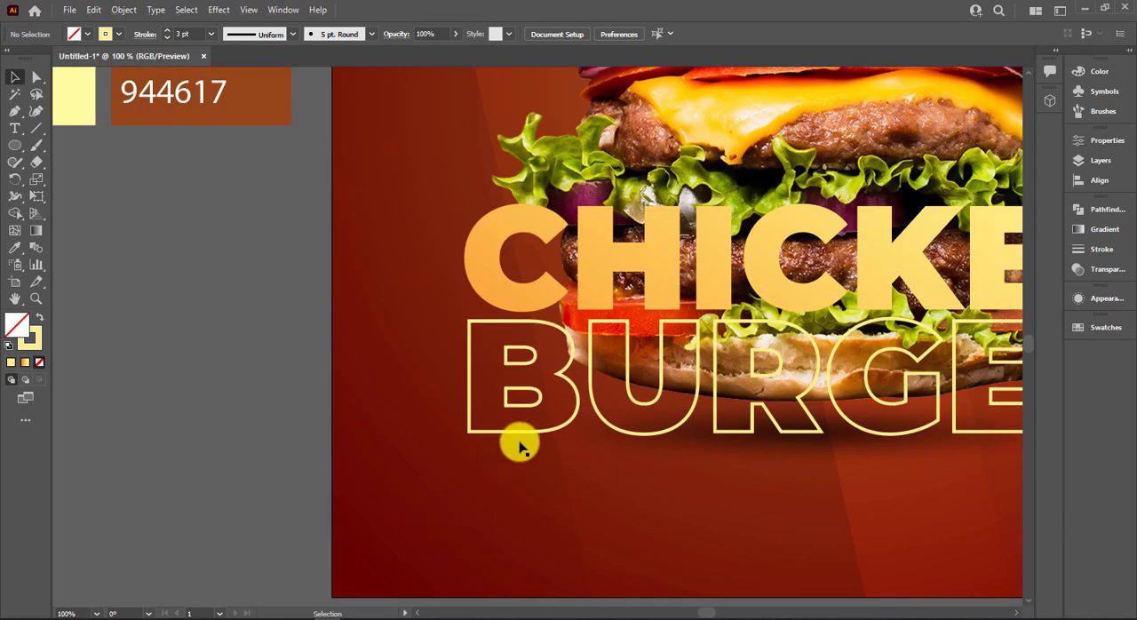
click(507, 432)
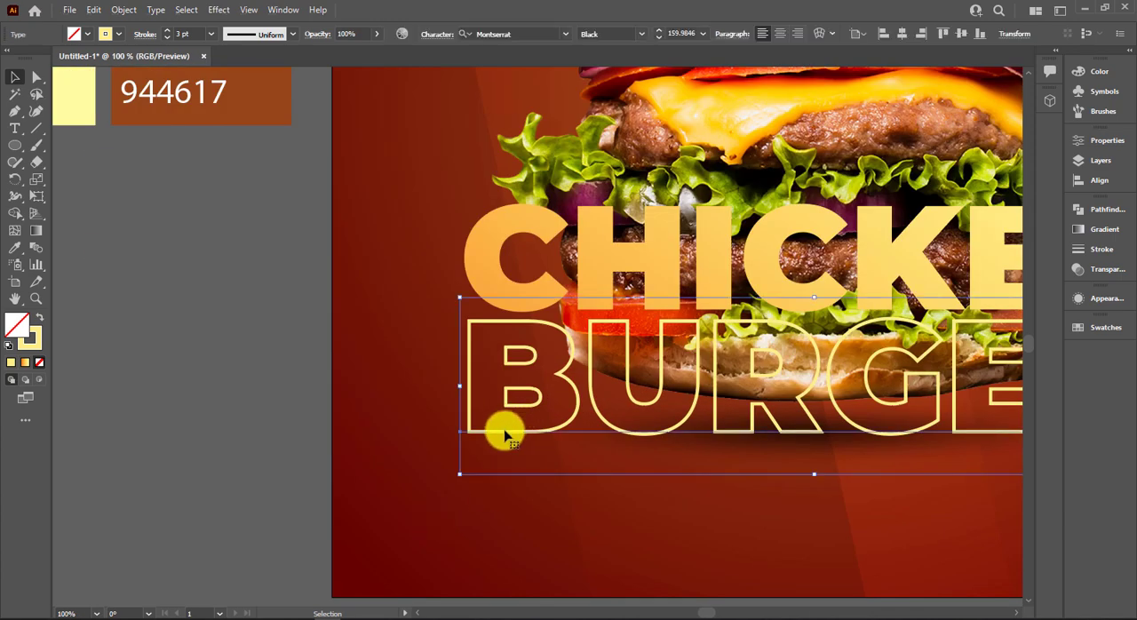
shift+click(497, 254)
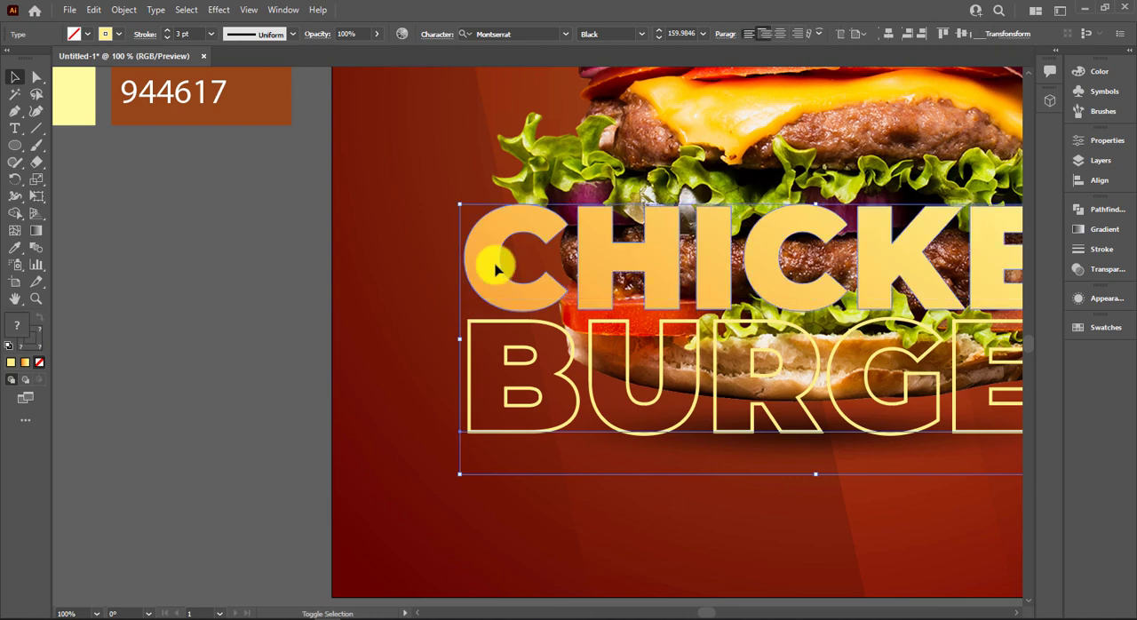
scroll(497, 262, down, 1)
scroll(582, 199, up, 3)
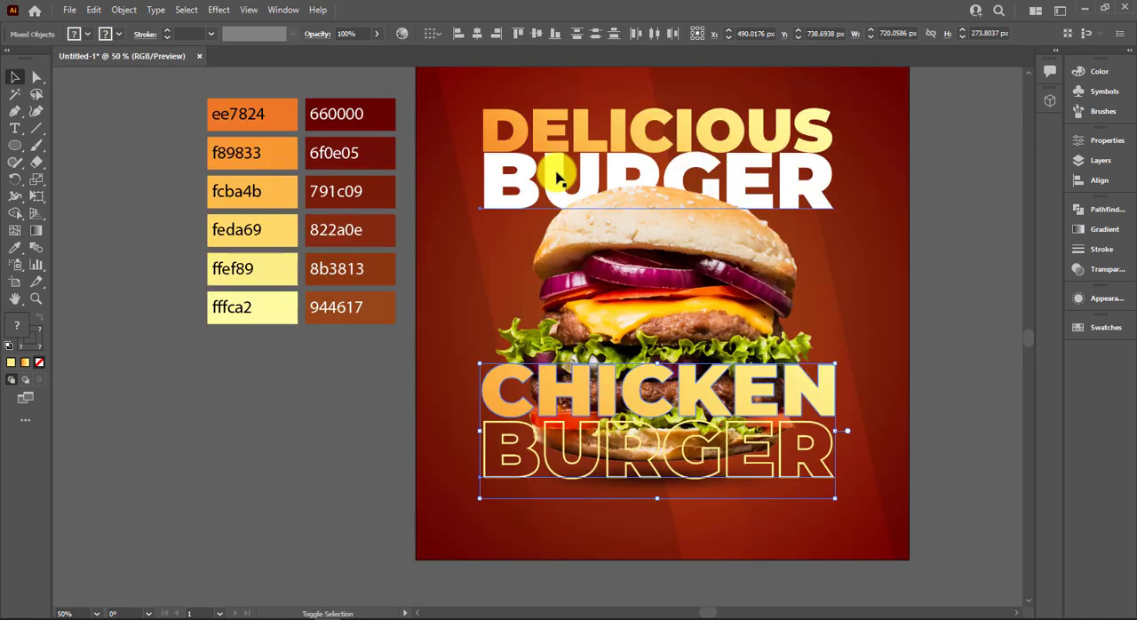
shift+click(557, 178)
click(35, 196)
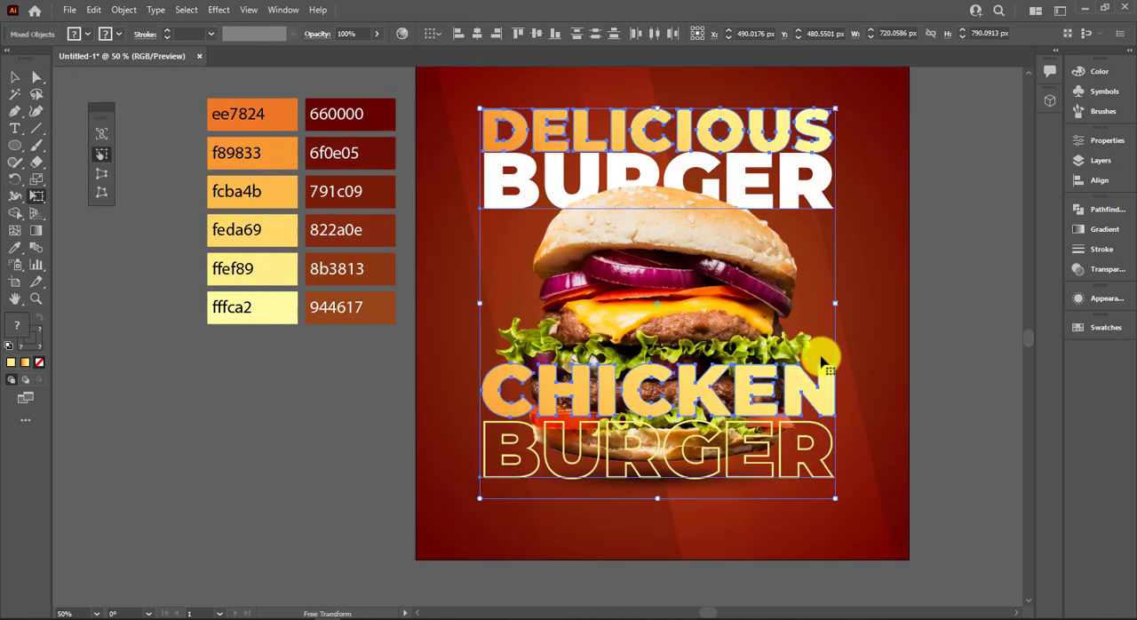
drag(837, 303, 822, 245)
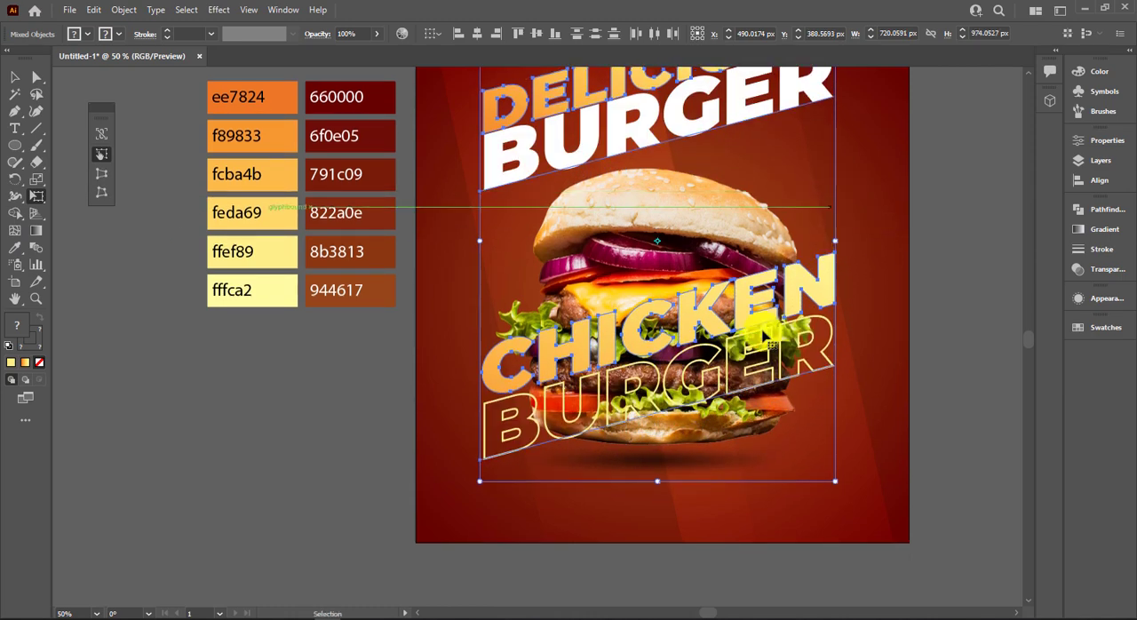
key(ctrl+0)
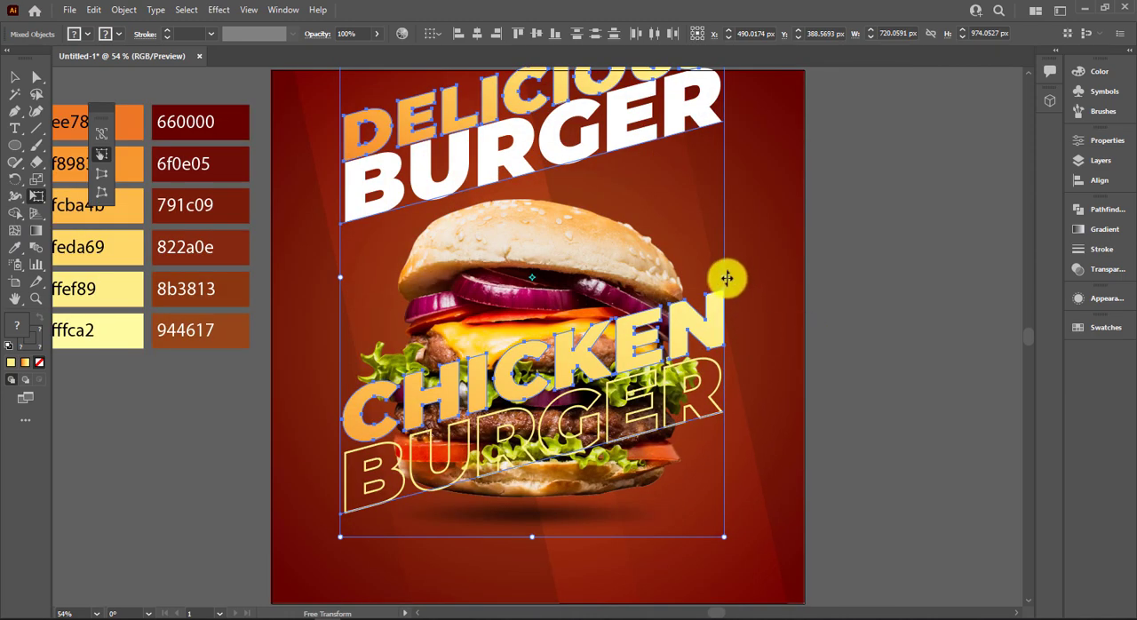
Reduce the slant of the four title words to about 926 px overall height, and select only CHICKEN.
drag(726, 278, 725, 302)
drag(725, 302, 722, 294)
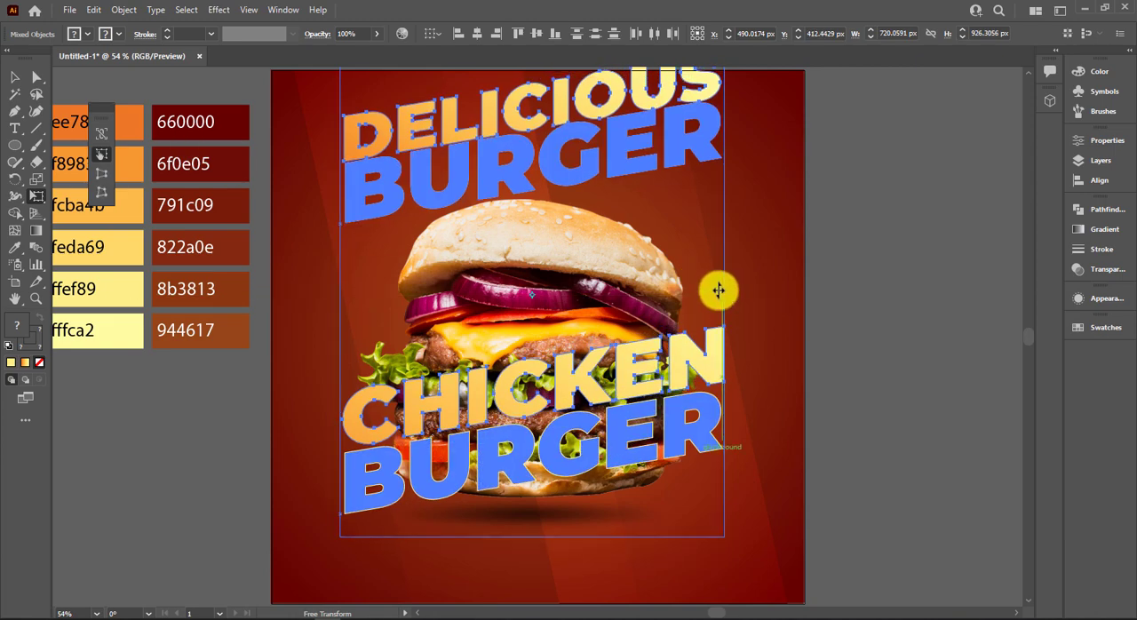
click(15, 77)
click(896, 326)
click(693, 356)
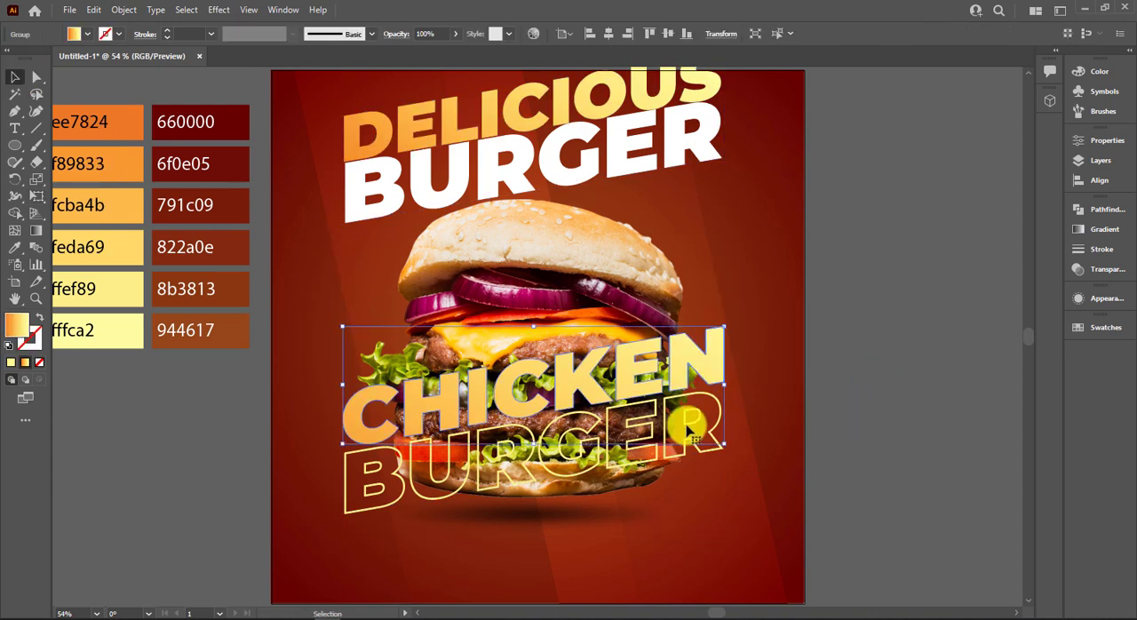
Move CHICKEN and the outlined BURGER down over the burger's base, and DELICIOUS and the white BURGER down behind the top bun.
shift+click(680, 432)
drag(680, 442, 675, 489)
click(751, 188)
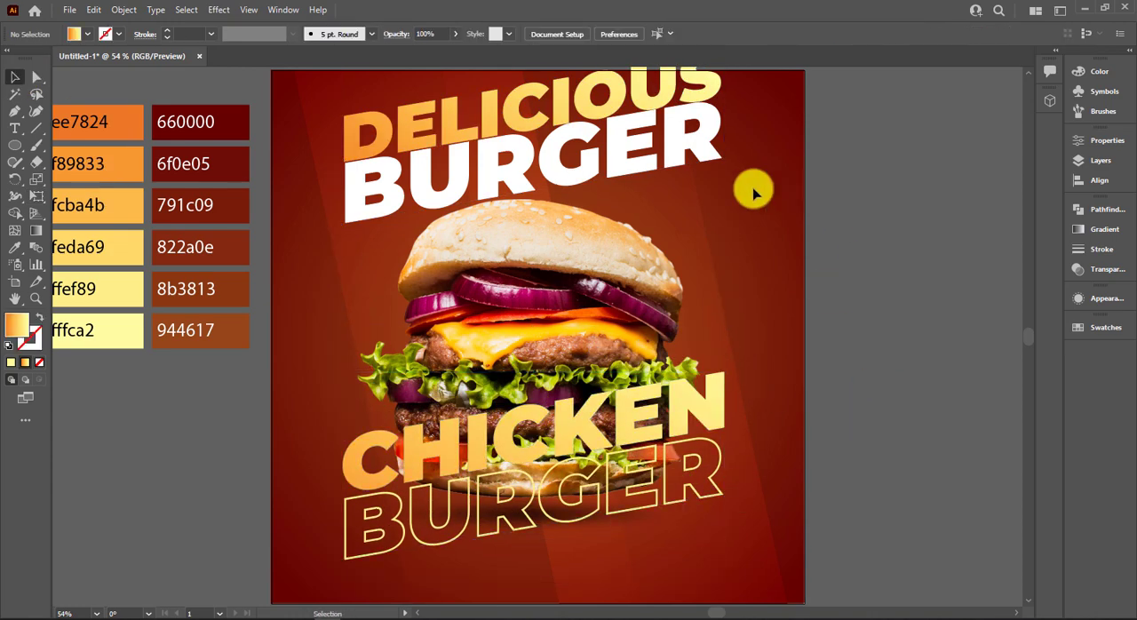
scroll(725, 189, up, 2)
drag(725, 189, 701, 228)
scroll(693, 223, down, 2)
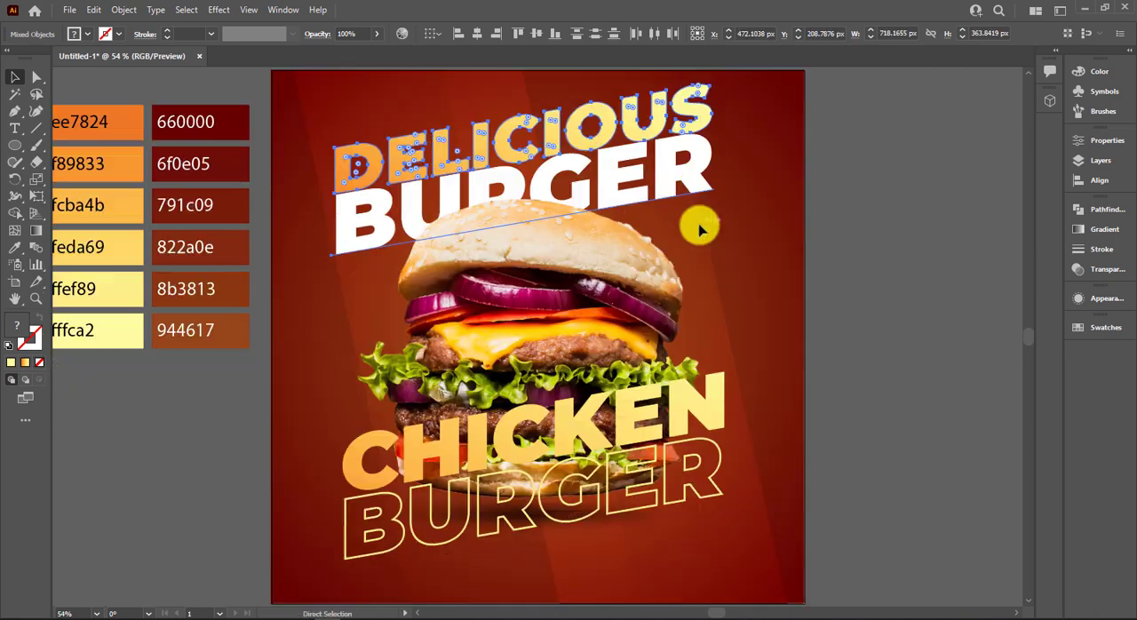
Nudge the outlined BURGER up closer to CHICKEN and bring CHICKEN to the front.
click(697, 413)
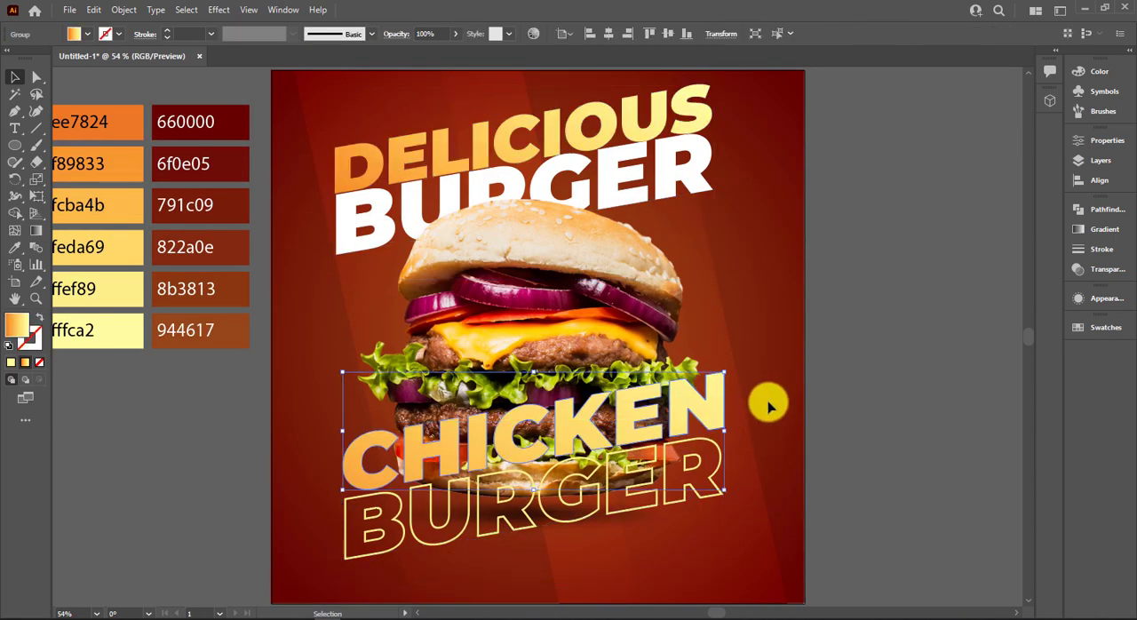
click(711, 504)
drag(701, 498, 703, 491)
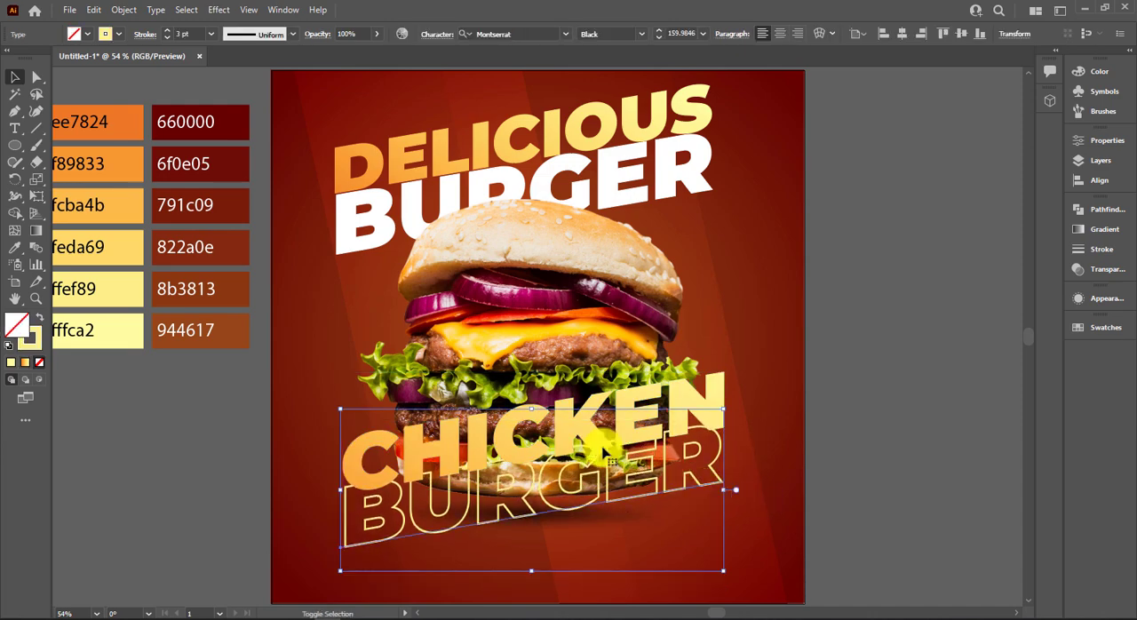
right_click(427, 468)
mouse_move(507, 462)
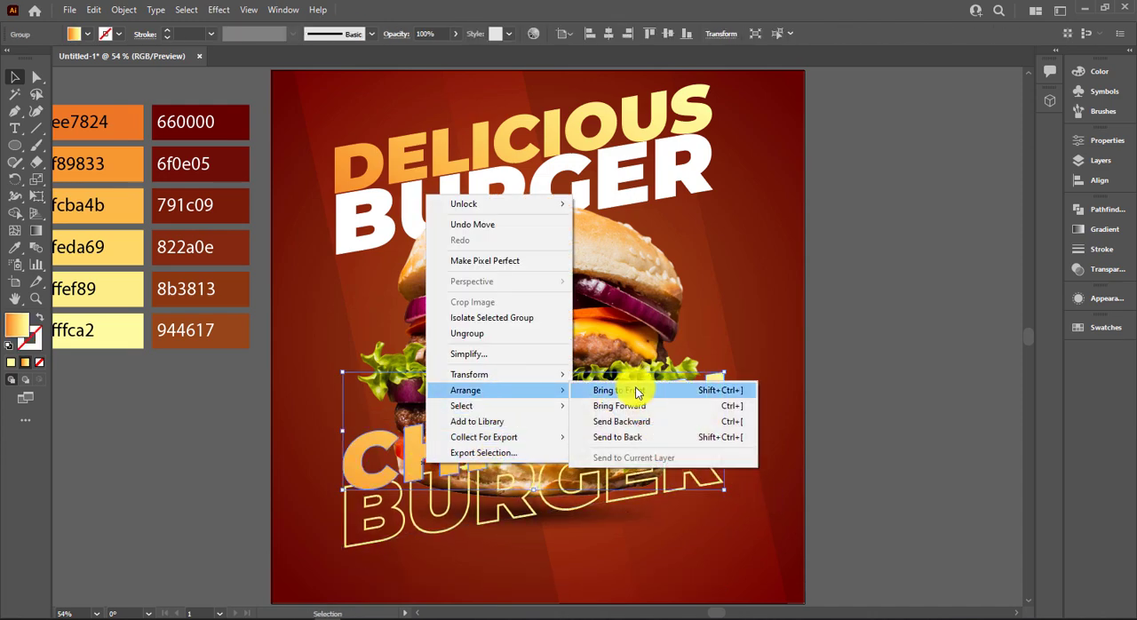
click(637, 456)
Give DELICIOUS a Multiply drop shadow with 48% opacity, 7 px X and Y offsets and 5 px blur.
click(579, 105)
click(218, 10)
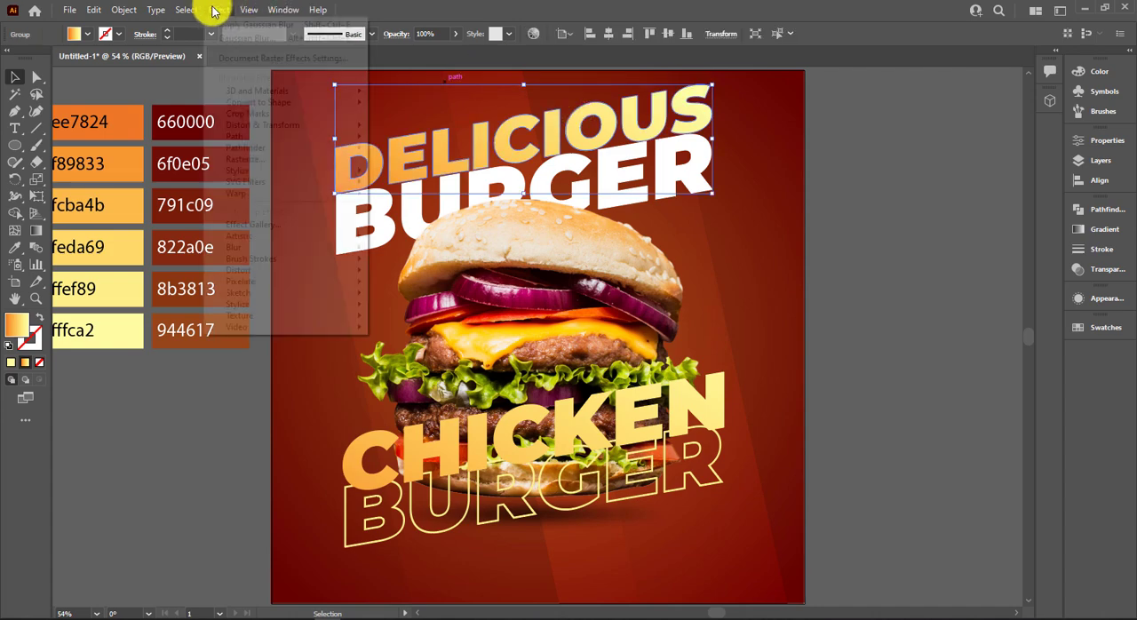
mouse_move(355, 170)
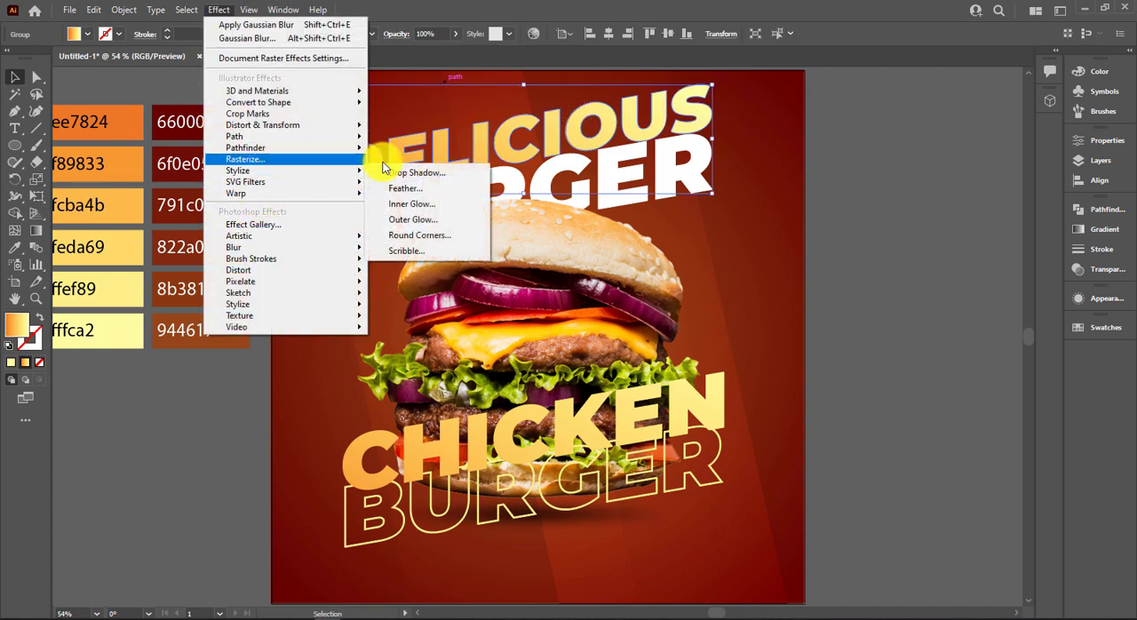
click(396, 174)
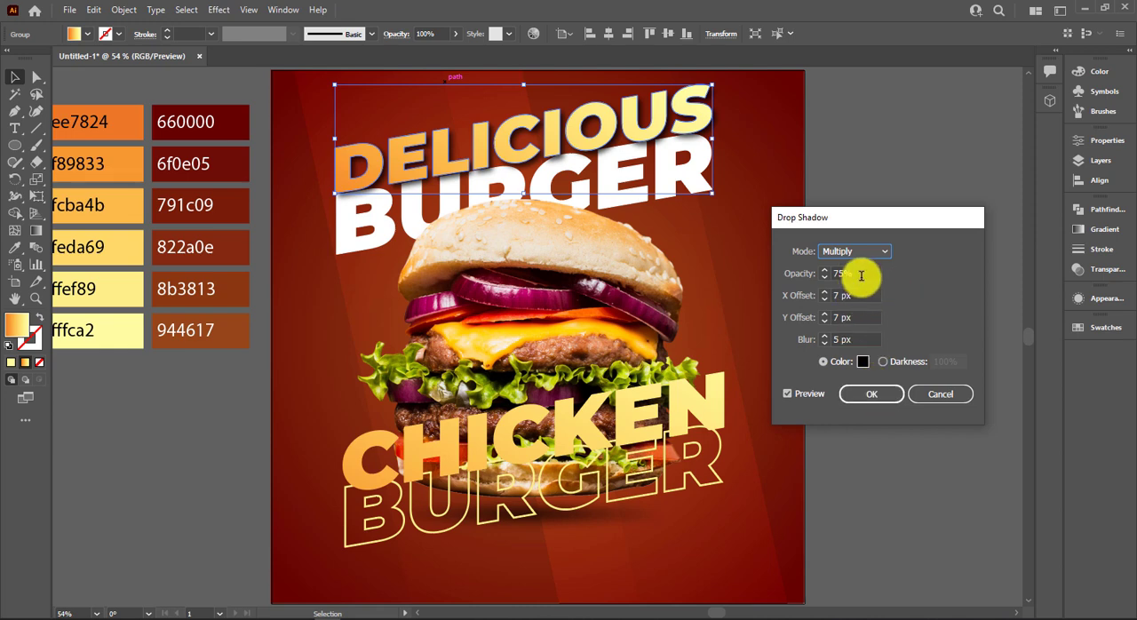
click(793, 274)
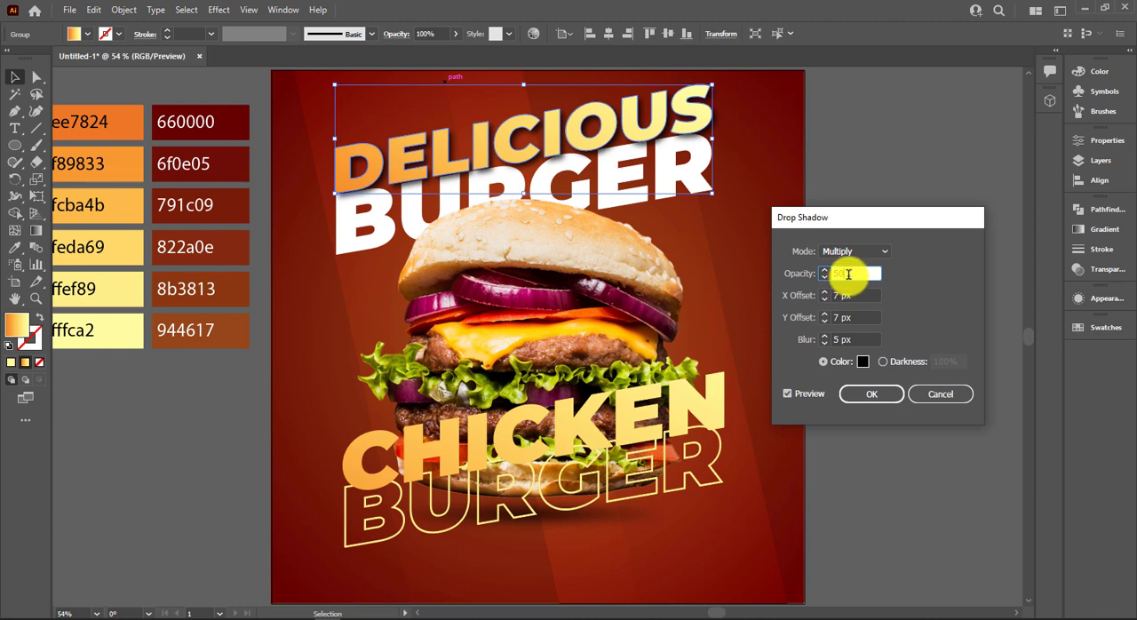
click(869, 394)
Apply the same drop shadow to the white BURGER, CHICKEN and the outlined BURGER.
click(740, 264)
click(699, 206)
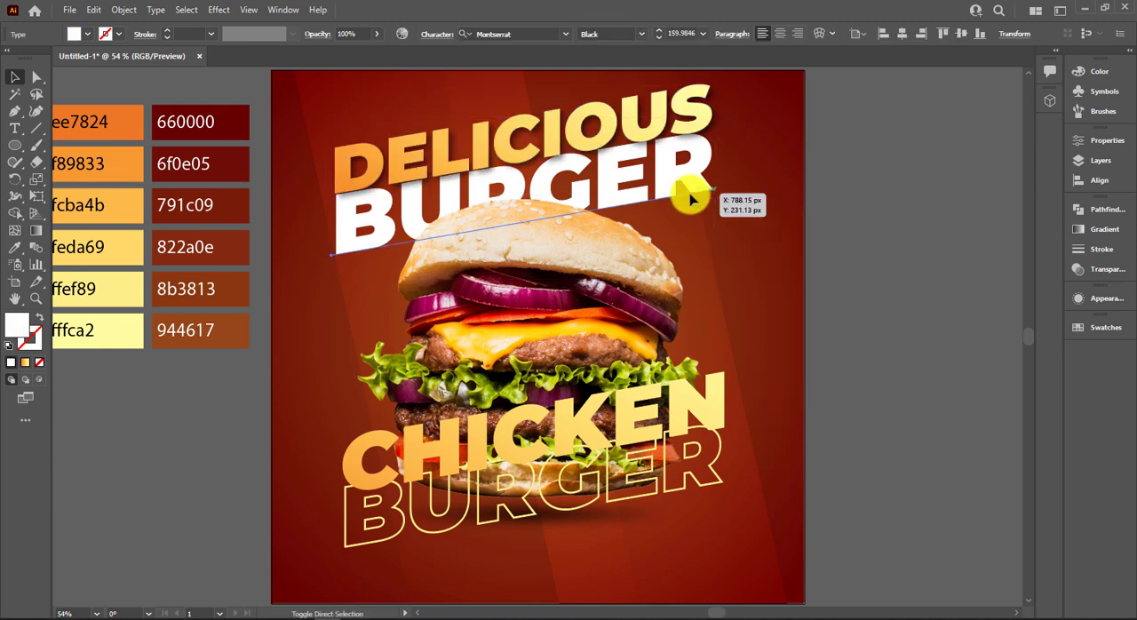
click(805, 287)
click(697, 477)
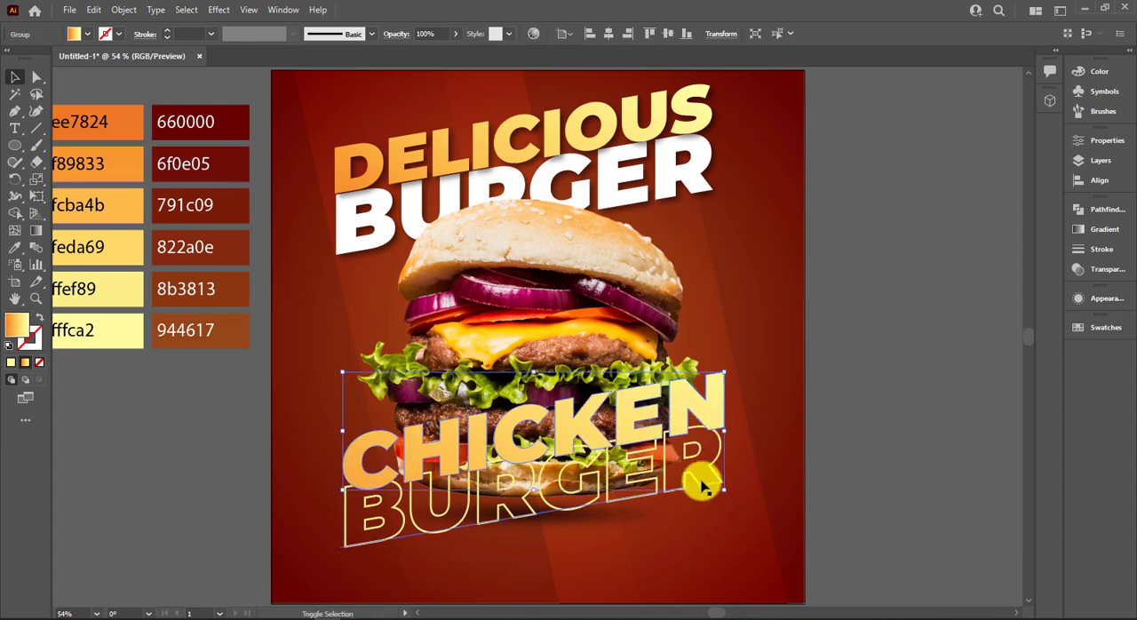
shift+click(703, 482)
click(835, 479)
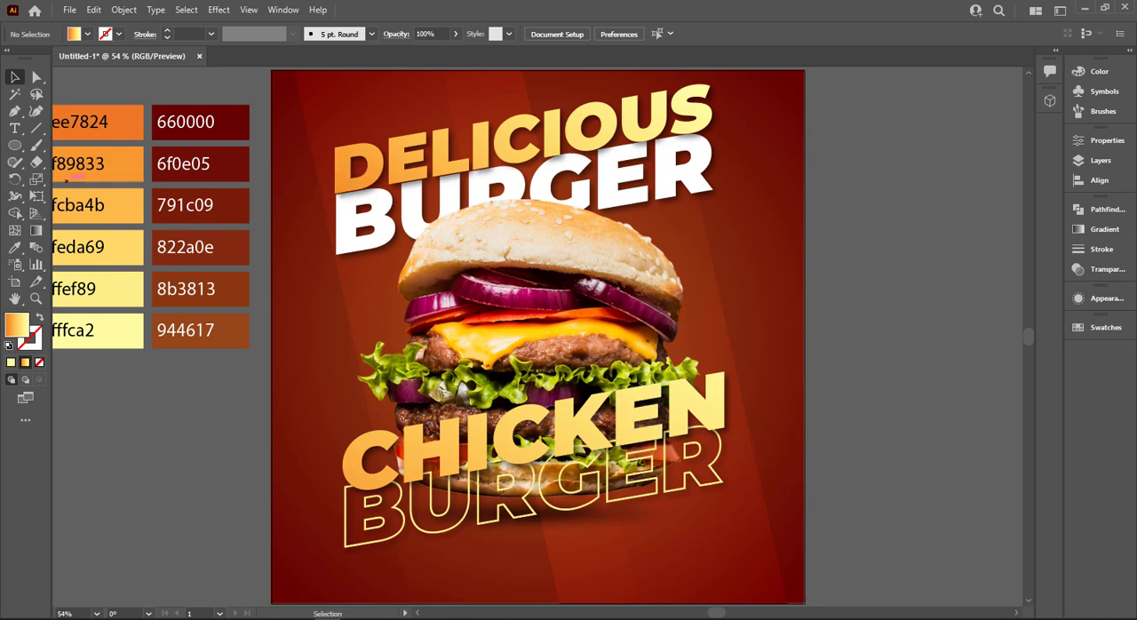
Draw a gradient-filled rectangle about 41 px high in the poster's lower-right corner and fully round its corners.
drag(19, 148, 98, 127)
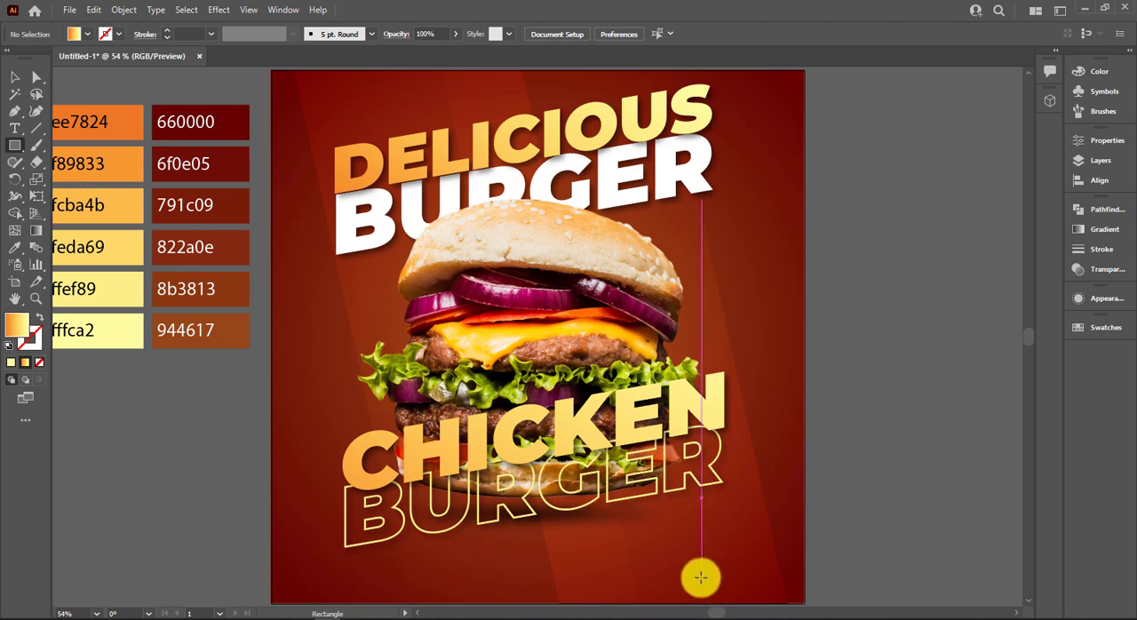
drag(701, 564, 788, 586)
key(a)
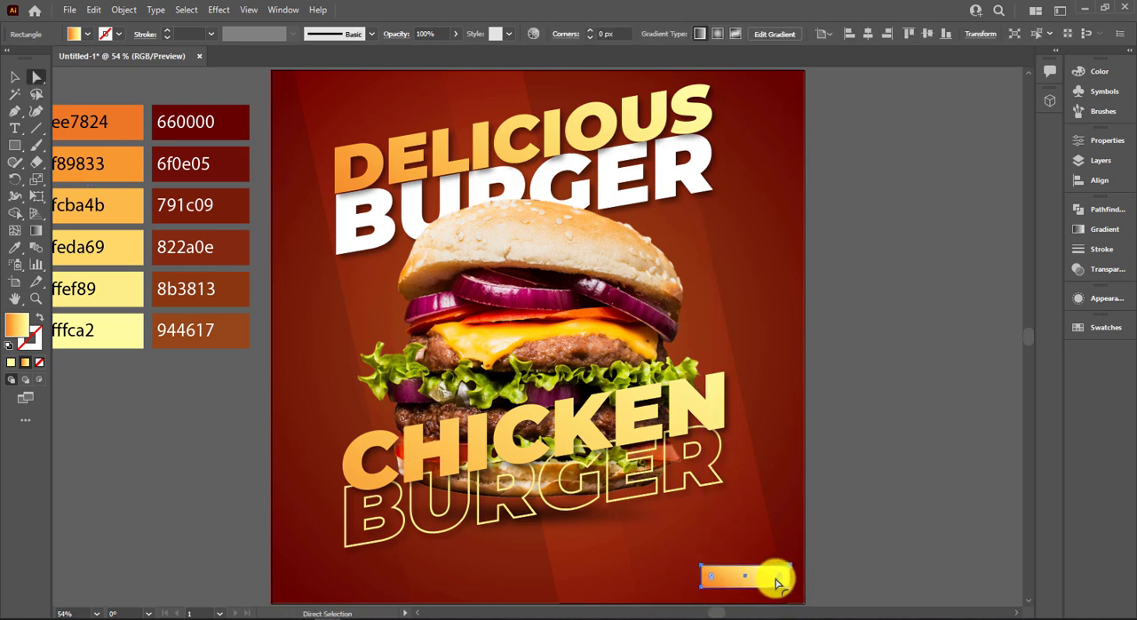
key(v)
click(848, 563)
click(747, 573)
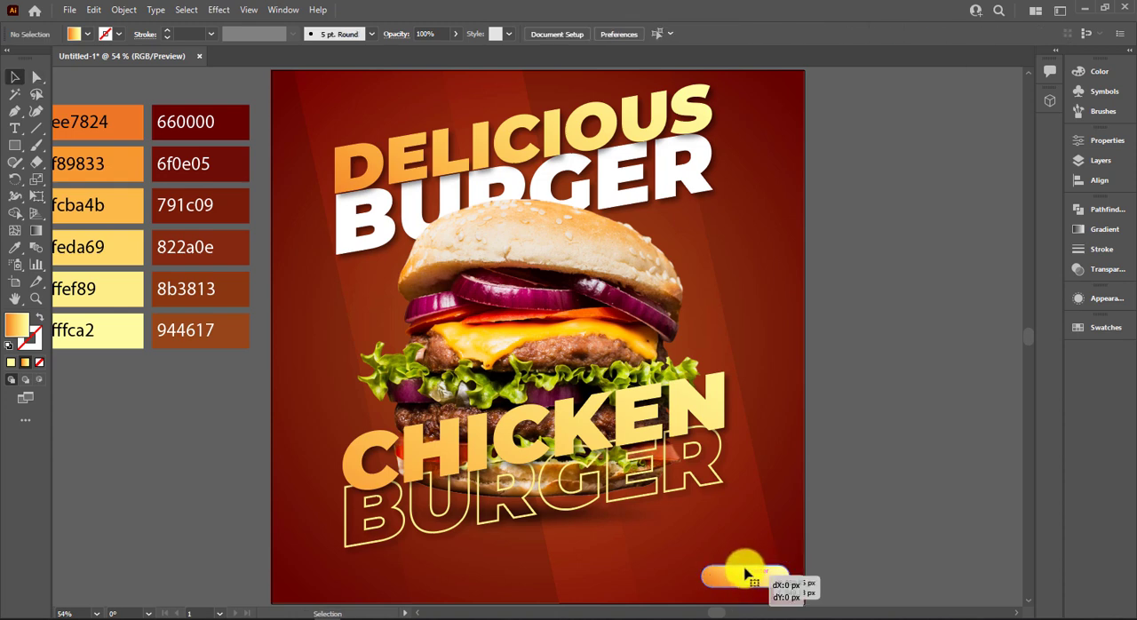
click(823, 546)
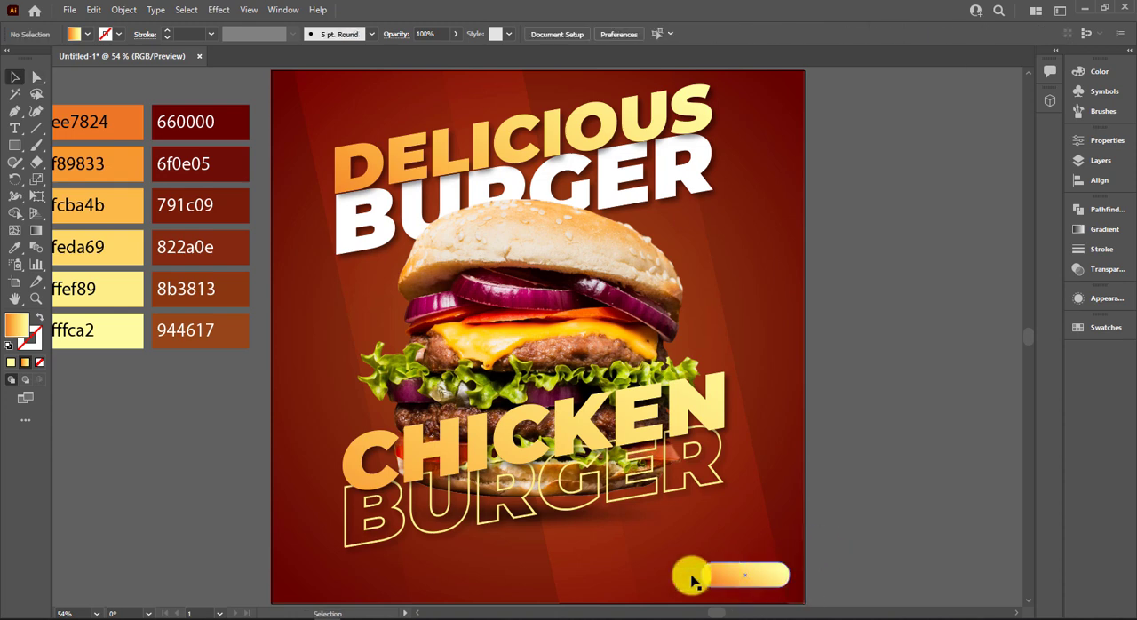
Create a 1000 × 1000 px rectangle beside the artboard.
click(285, 234)
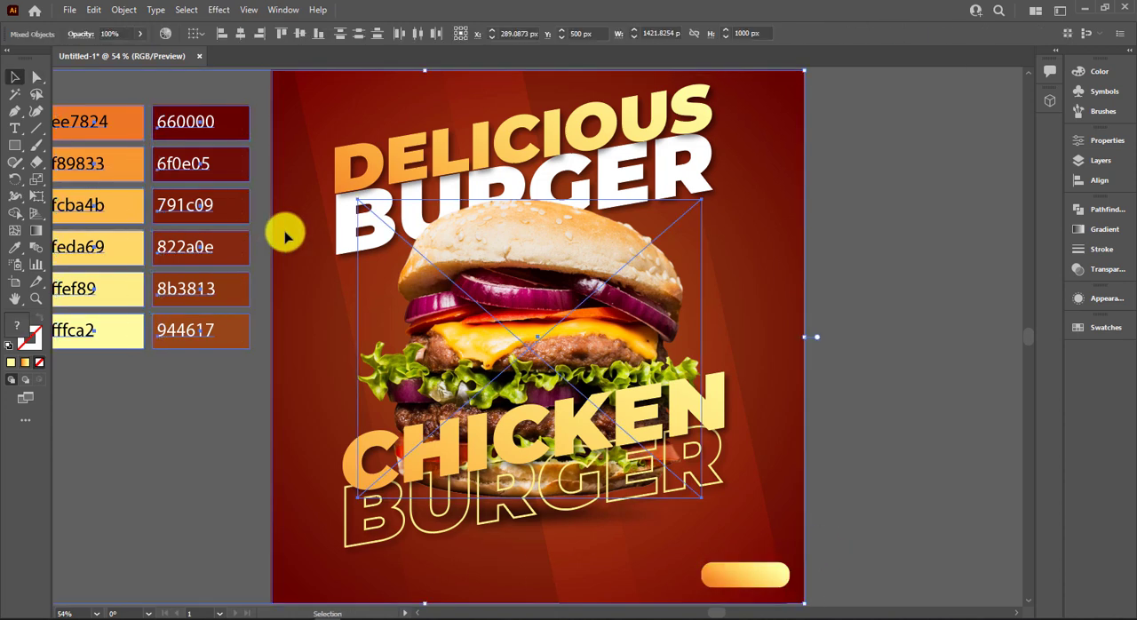
click(261, 406)
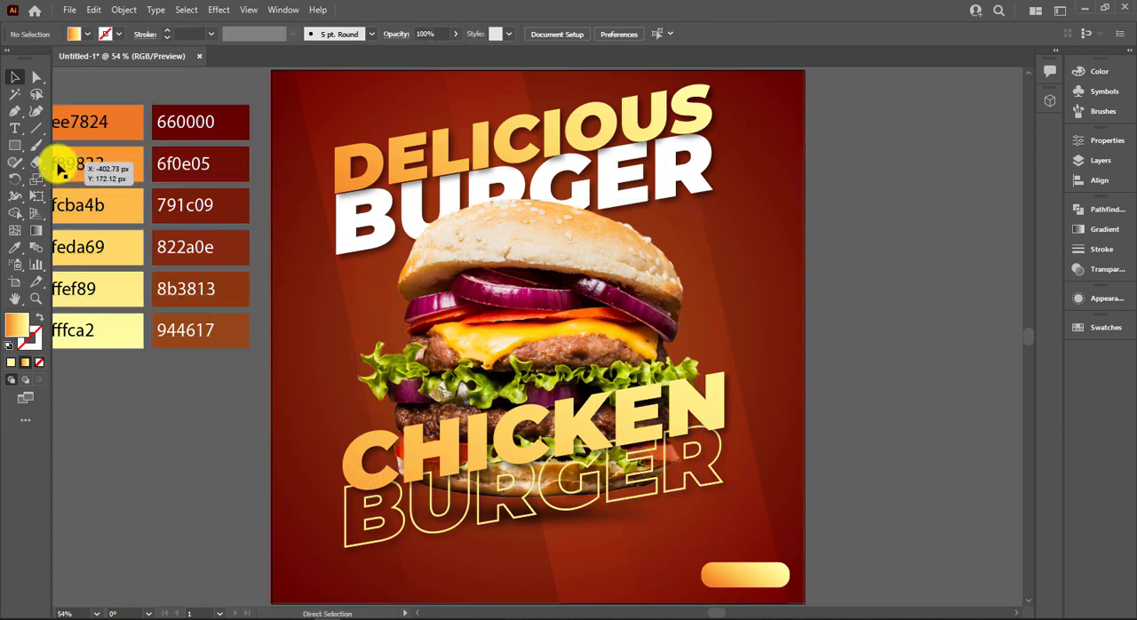
click(19, 145)
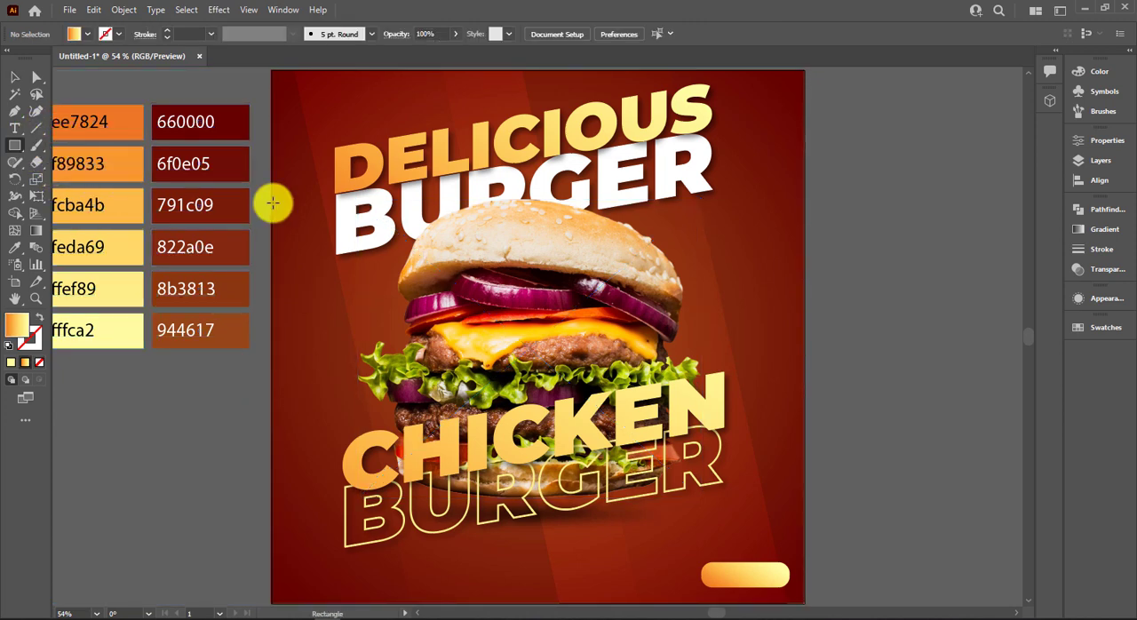
click(900, 219)
text(1000)
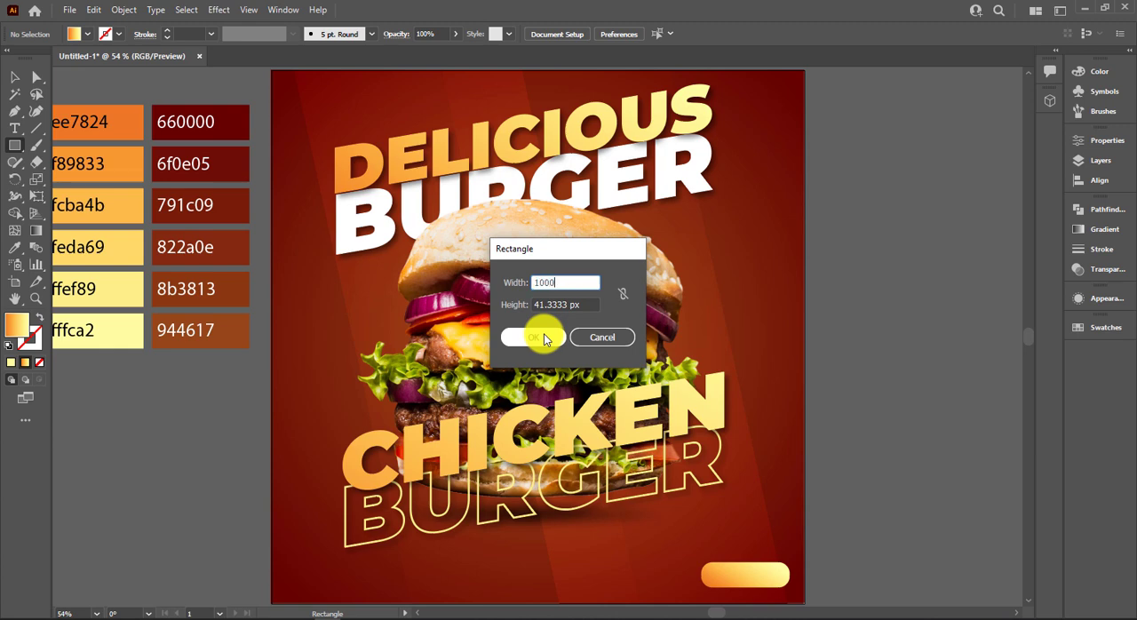
key(Tab)
text(1000)
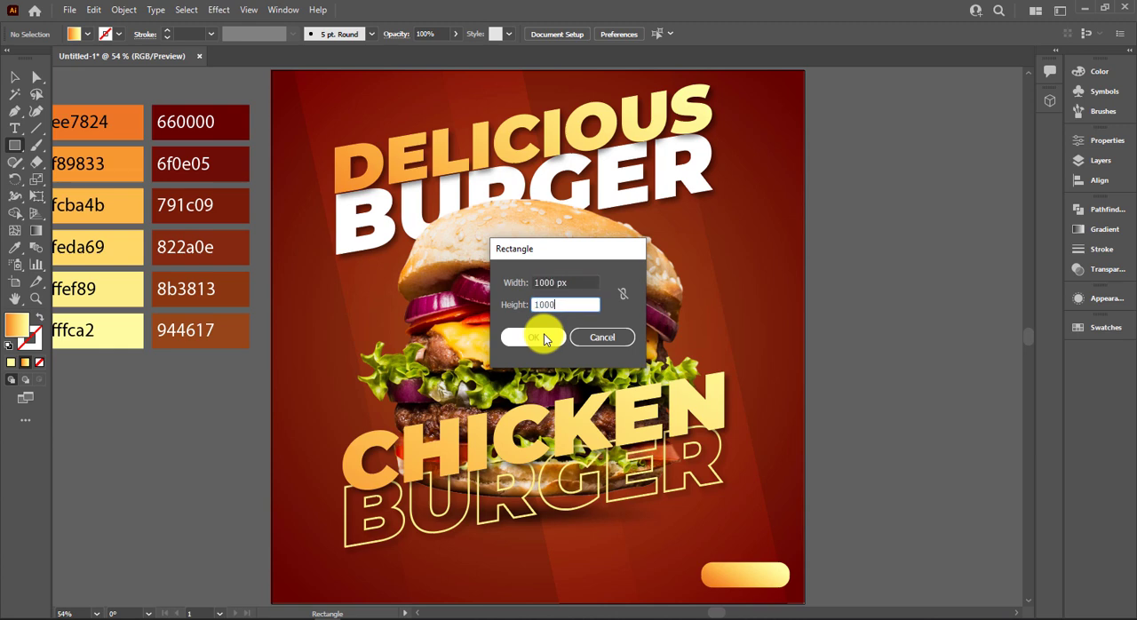
click(543, 338)
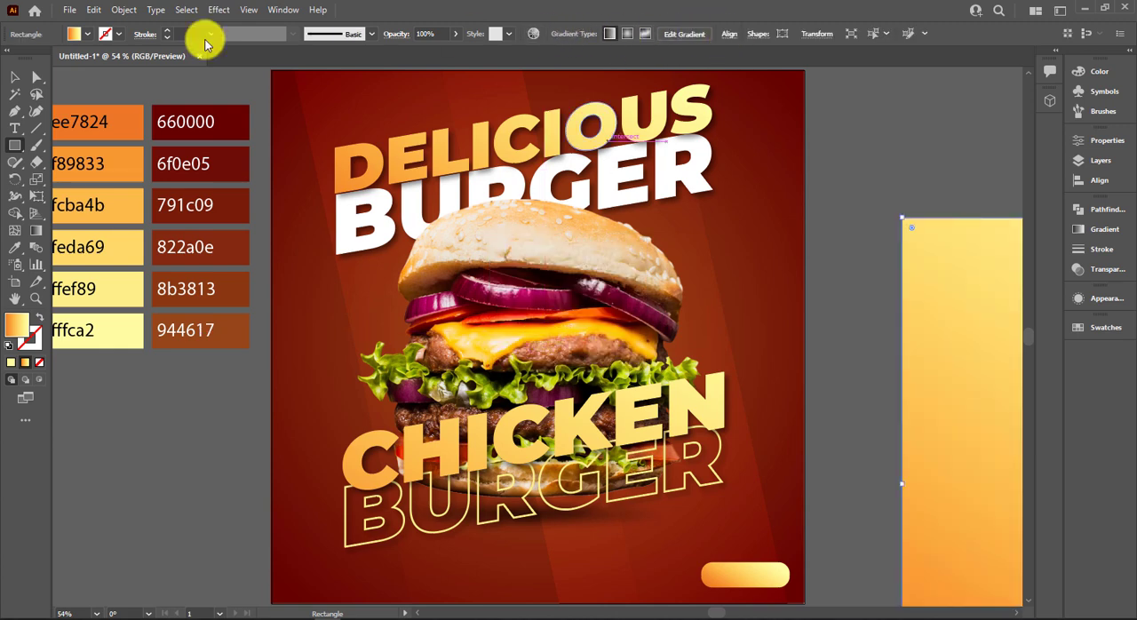
Align the 1000 px square to the artboard's horizontal centre and top edge.
click(14, 77)
click(752, 91)
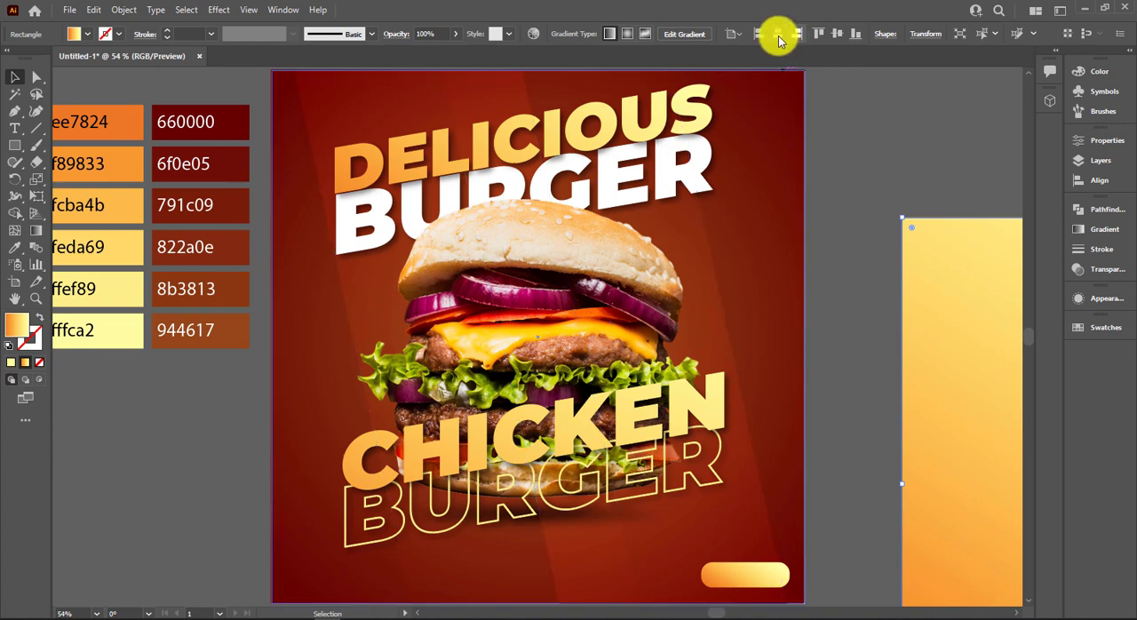
click(778, 37)
click(823, 35)
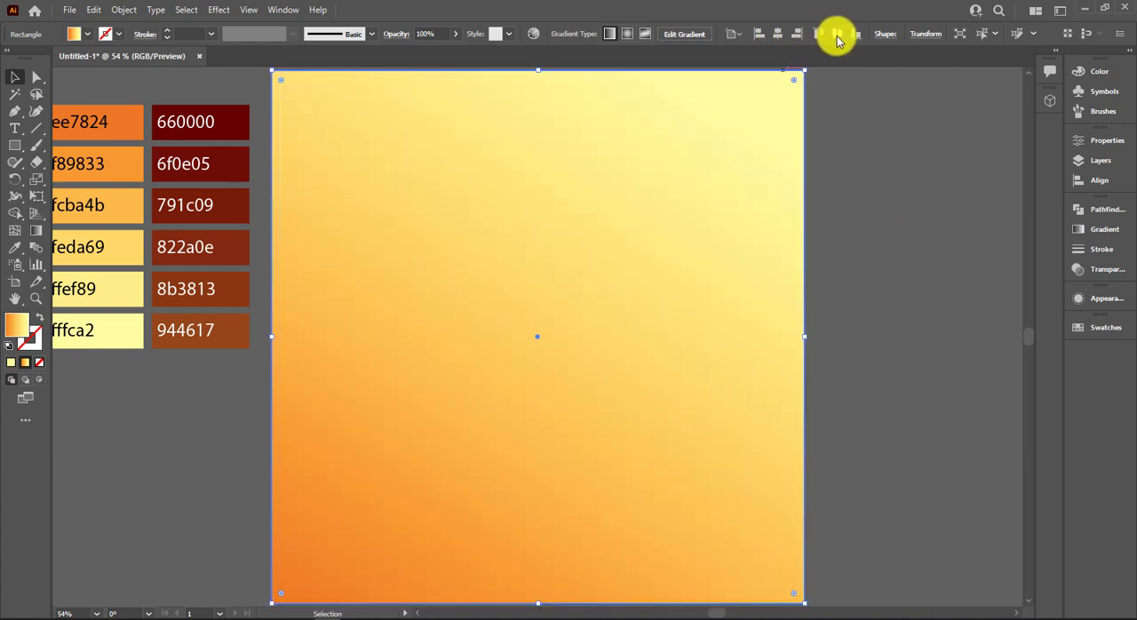
click(130, 11)
click(762, 131)
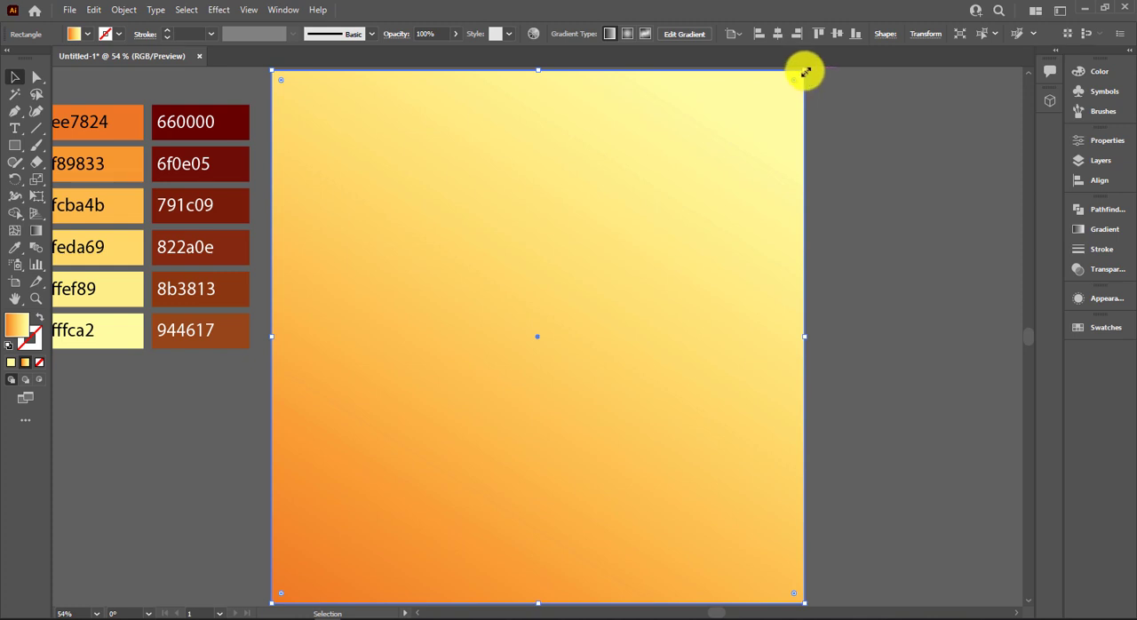
Scale the square down evenly about its centre to leave a narrow margin inside the artboard, and convert it to guides.
mouse_move(805, 71)
mouse_down()
mouse_move(781, 95)
mouse_move(800, 85)
mouse_up()
right_click(777, 115)
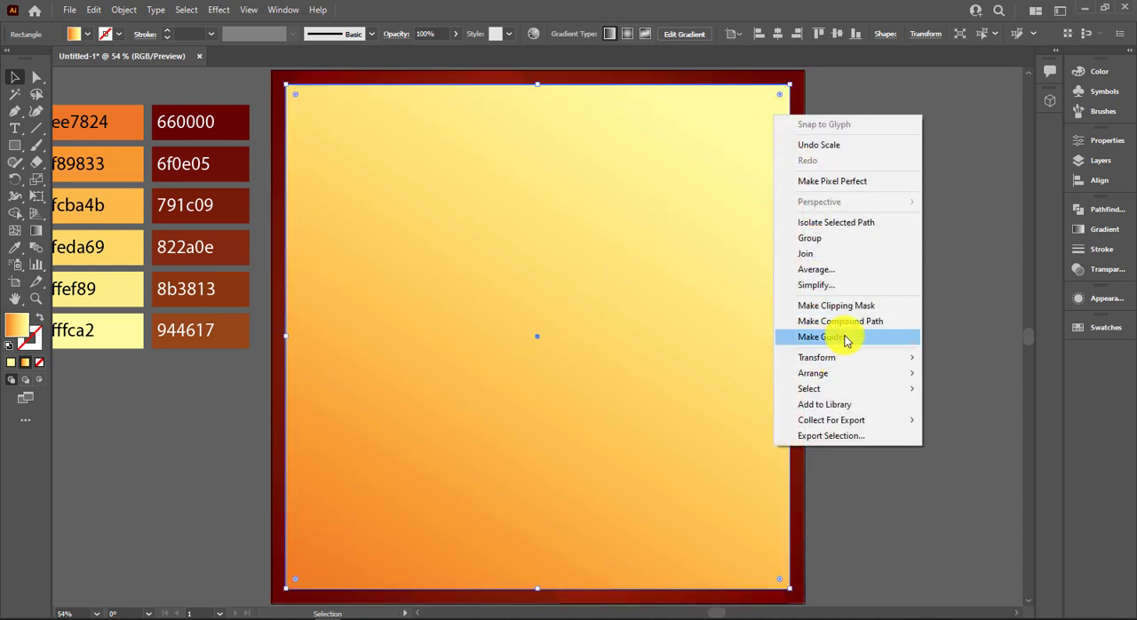
click(847, 340)
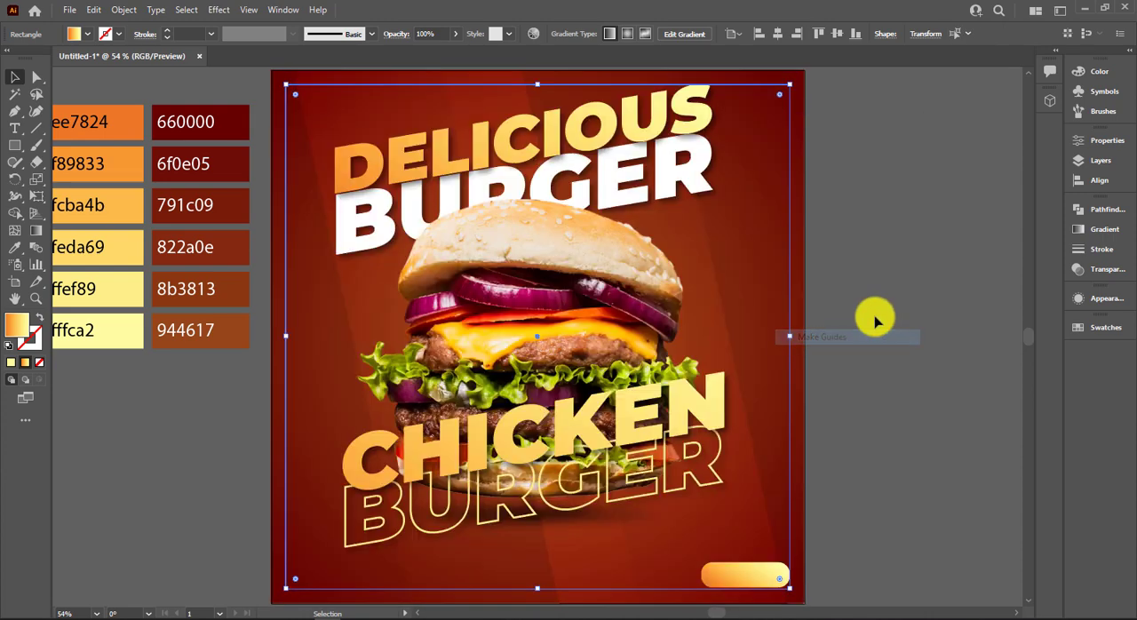
Nudge the rounded gradient button slightly inward from the guide's right edge.
click(786, 382)
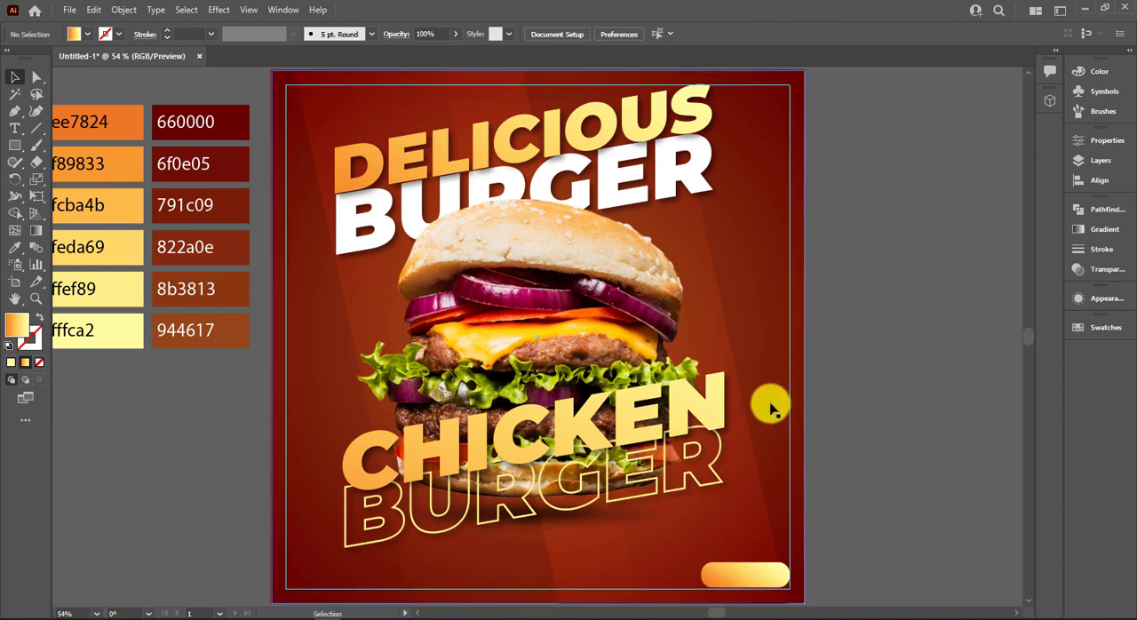
click(749, 569)
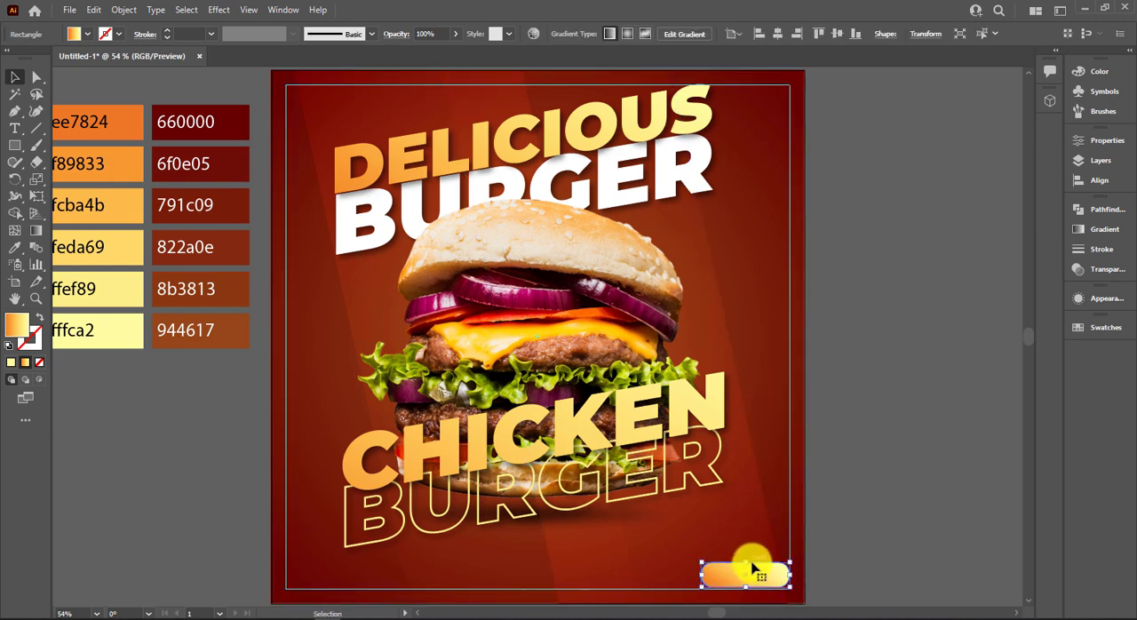
click(963, 548)
Add the text "Contact" in Montserrat Black just below the poster's lower-left corner and set it to 24 pt.
scroll(815, 511, up, 1)
drag(847, 510, 892, 364)
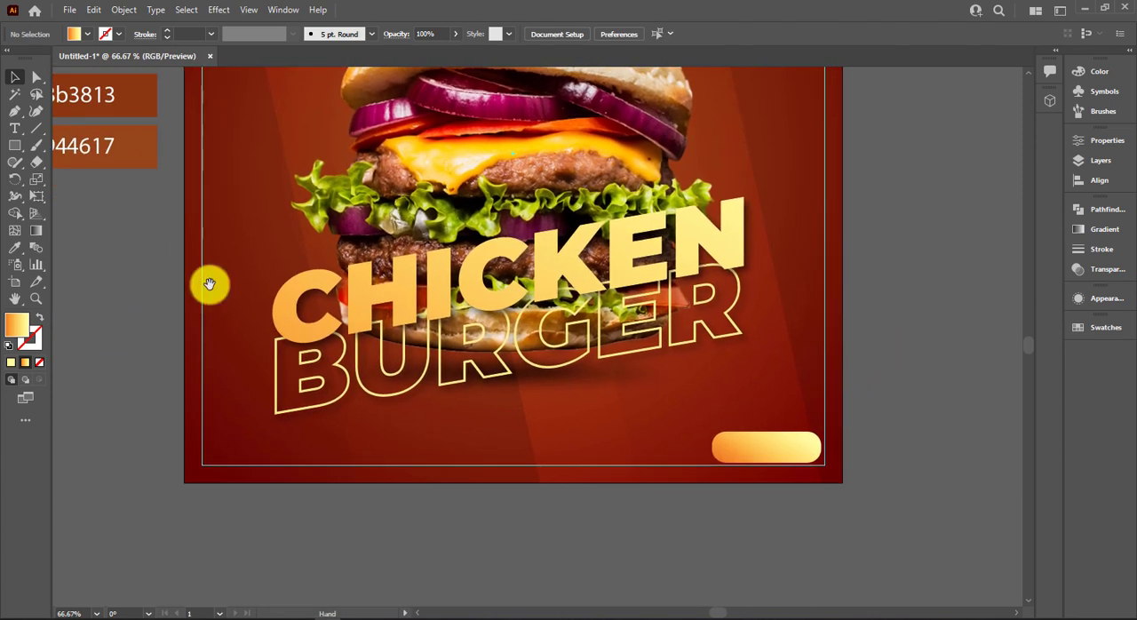
click(18, 125)
click(222, 501)
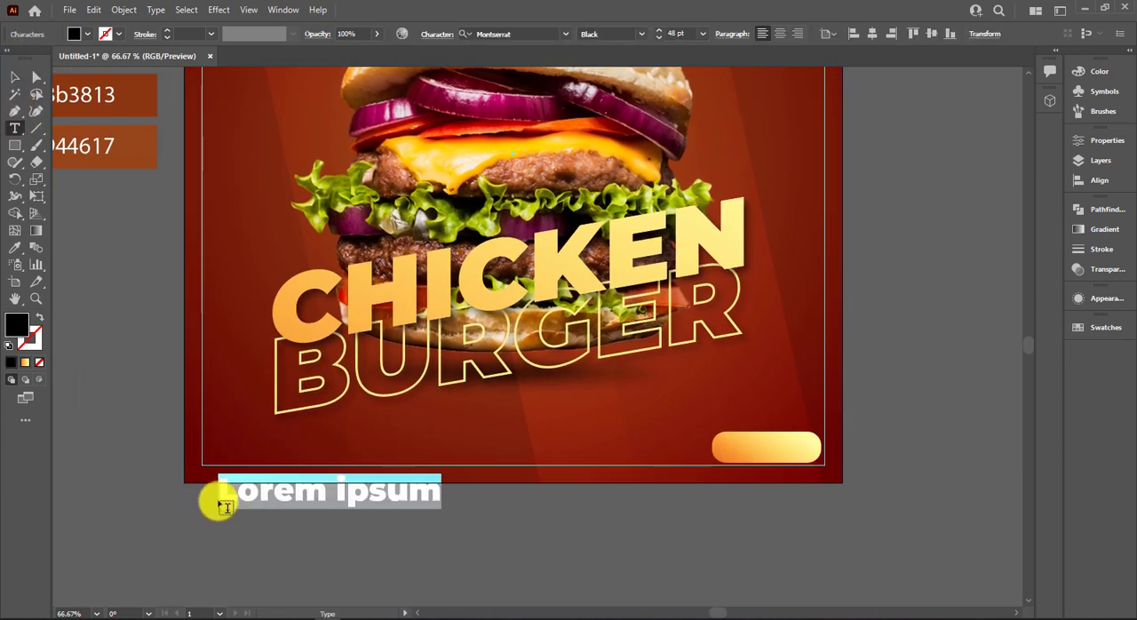
key(BackSpace)
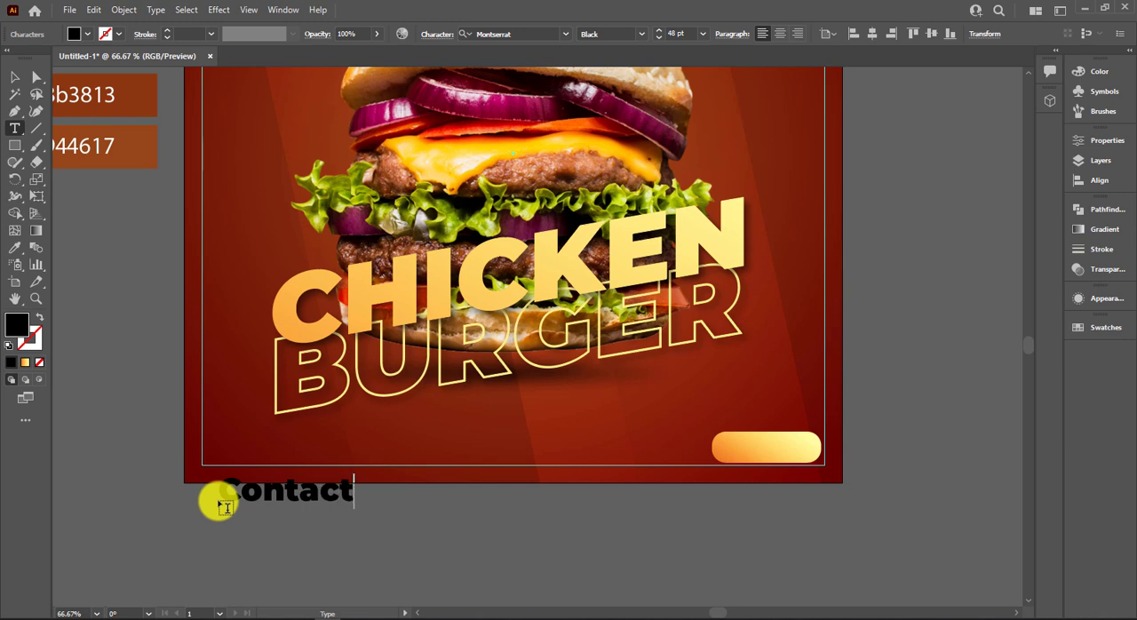
click(15, 78)
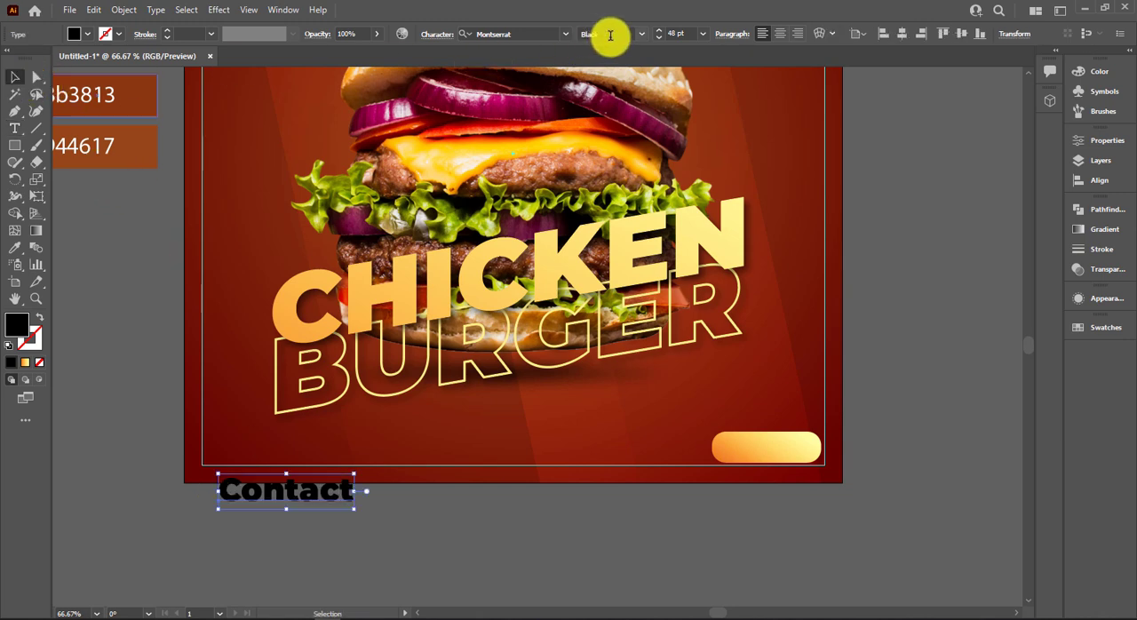
click(702, 34)
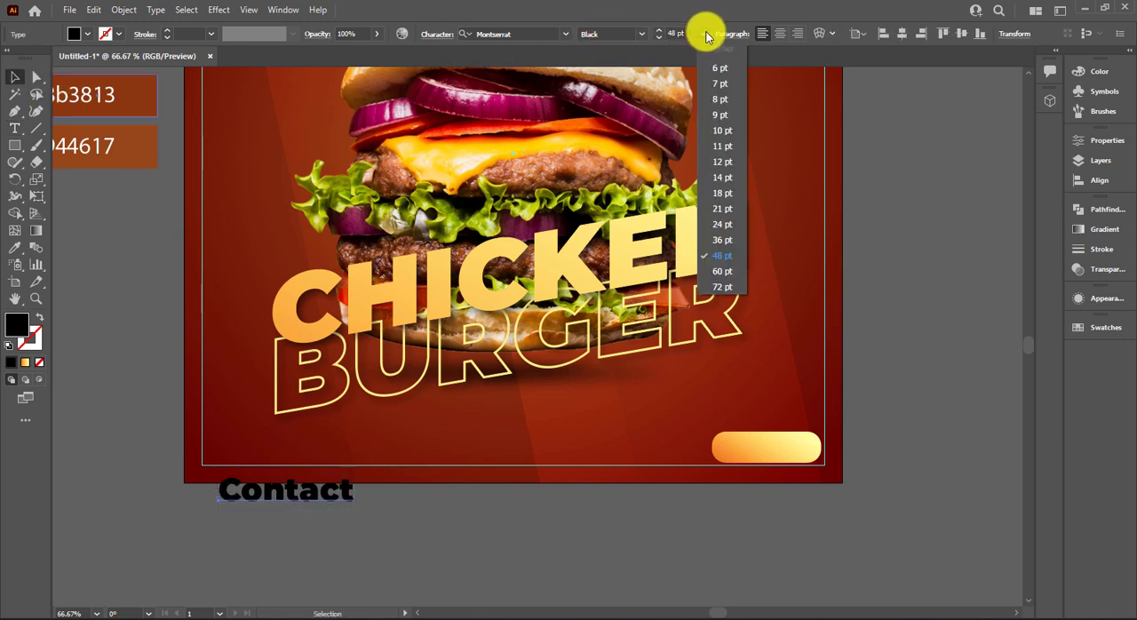
click(723, 223)
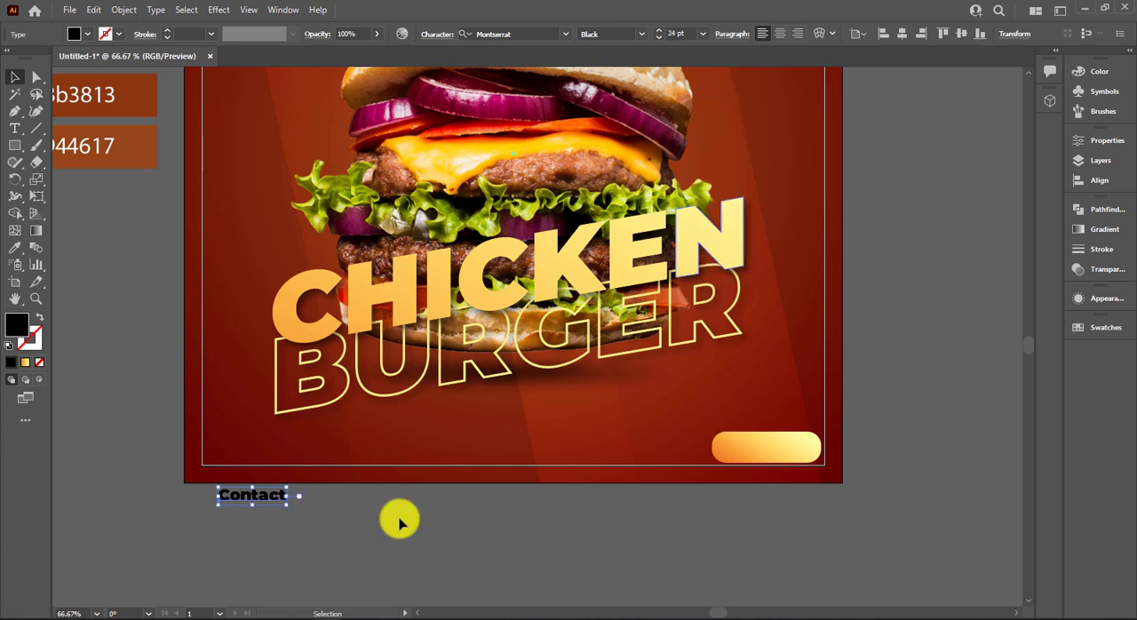
Move the Contact text into the guide's lower-left corner and place a copy just below it, reworded as the phone number.
click(272, 528)
drag(244, 494, 237, 455)
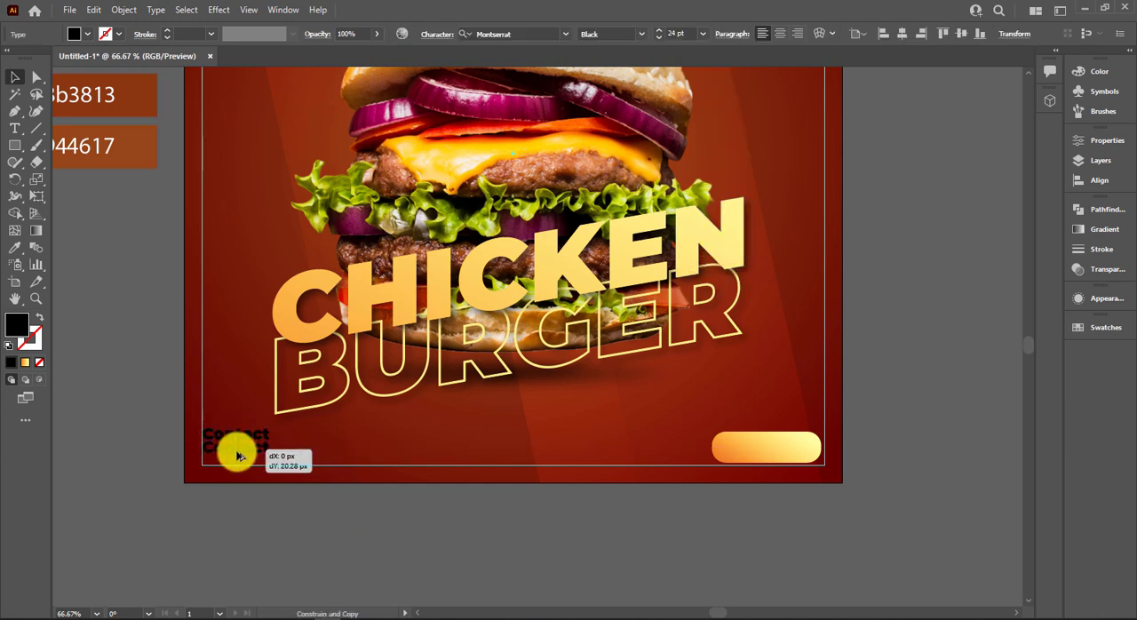
double_click(236, 452)
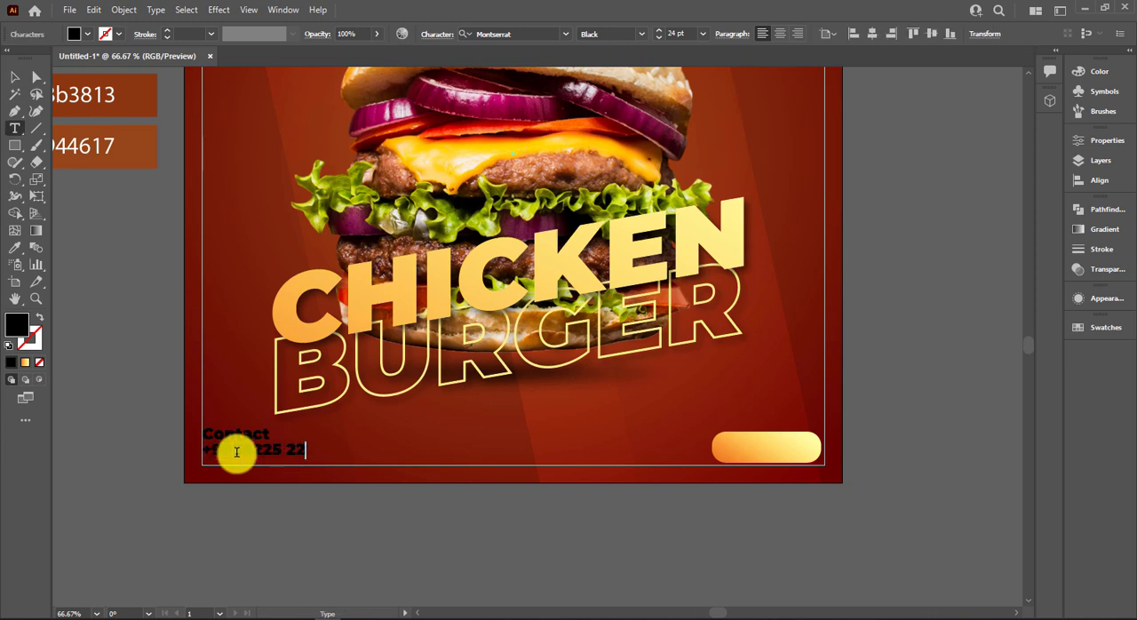
click(14, 78)
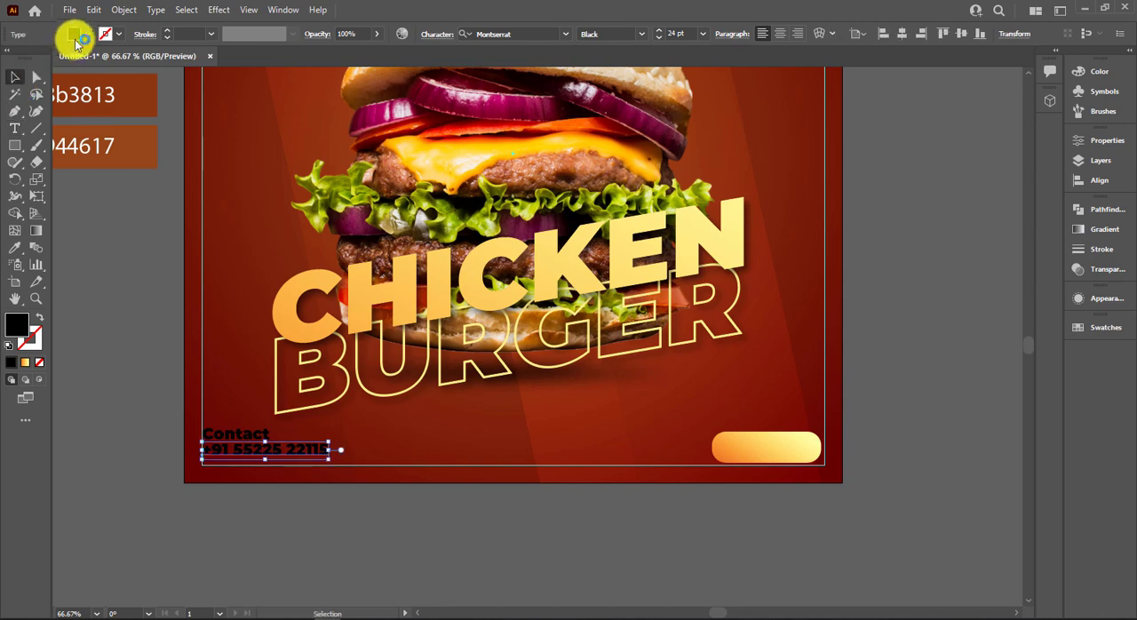
Fill the phone number text with white and colour the Contact text with a yellow sampled from the palette.
click(76, 34)
click(29, 67)
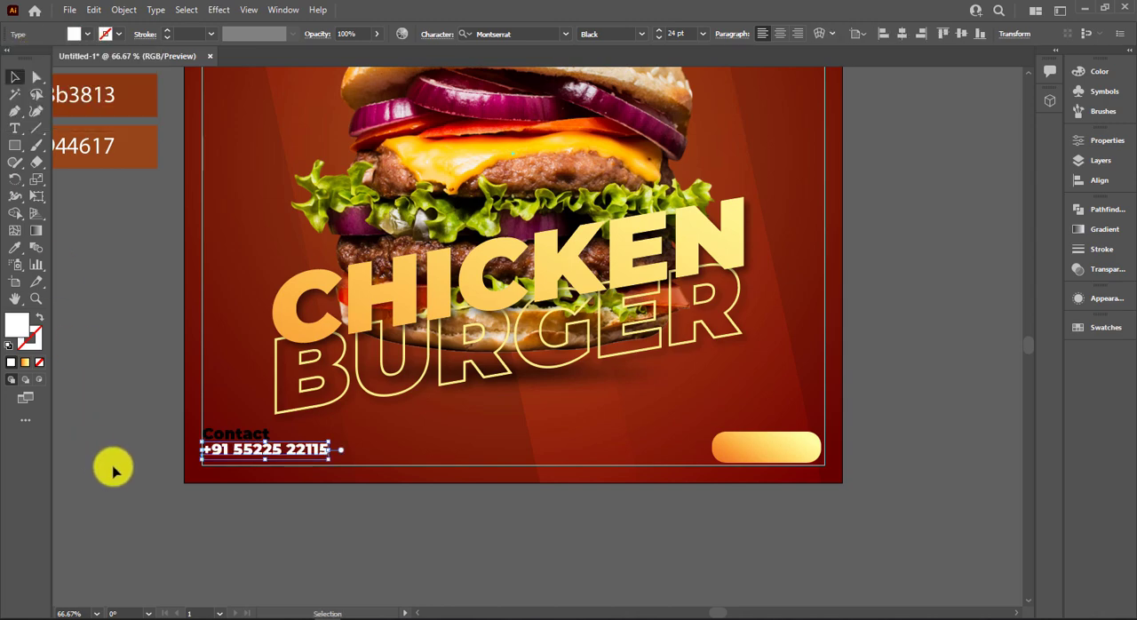
scroll(223, 427, down, 2)
scroll(198, 420, up, 1)
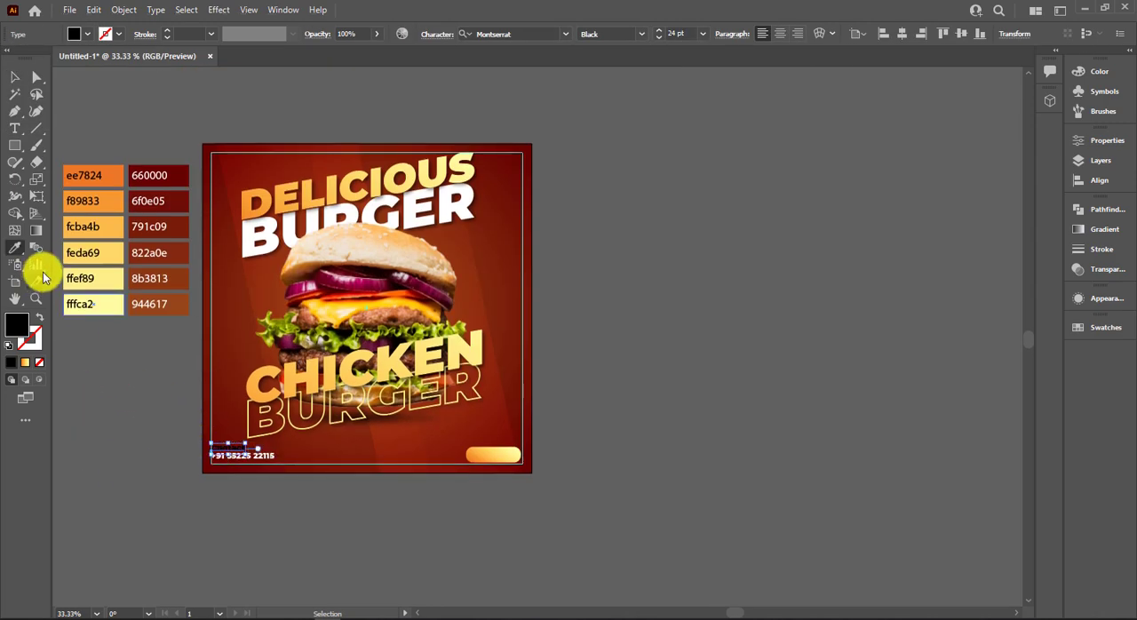
click(15, 249)
click(14, 77)
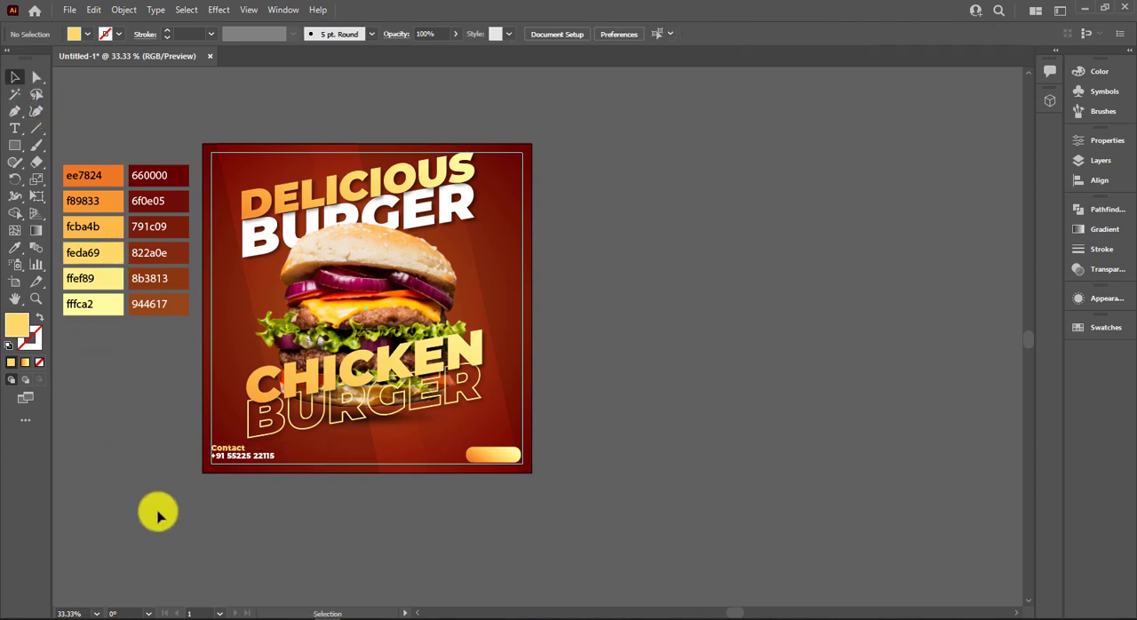
Scale up the phone number text so it is larger than the Contact line above it.
scroll(158, 512, up, 3)
click(420, 349)
shift+click(388, 331)
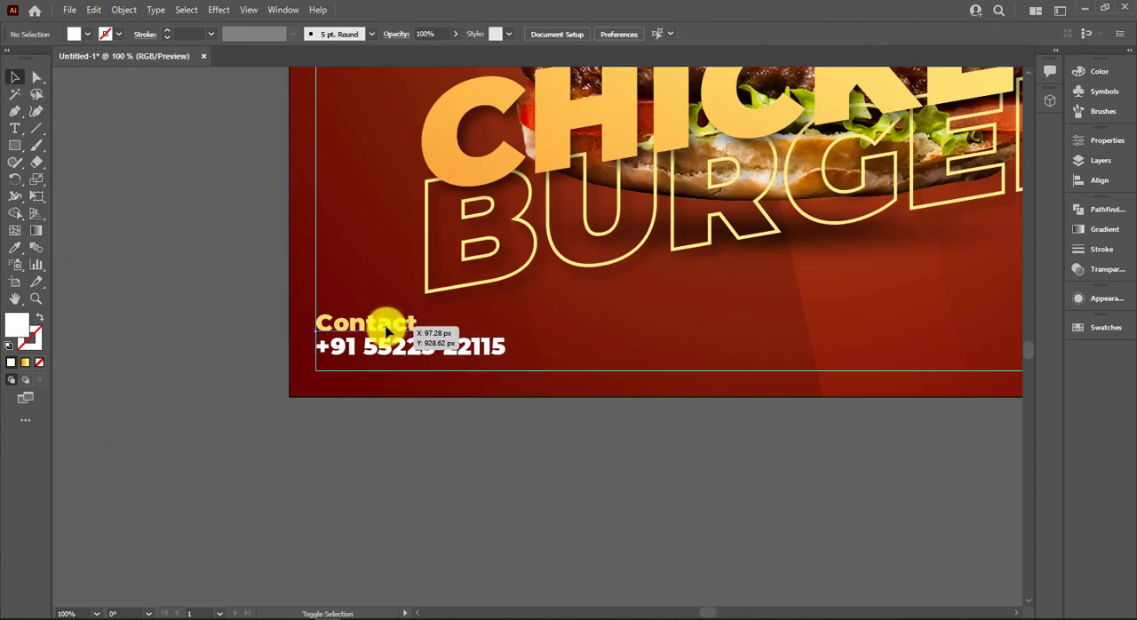
shift+click(386, 329)
shift+click(393, 347)
click(337, 457)
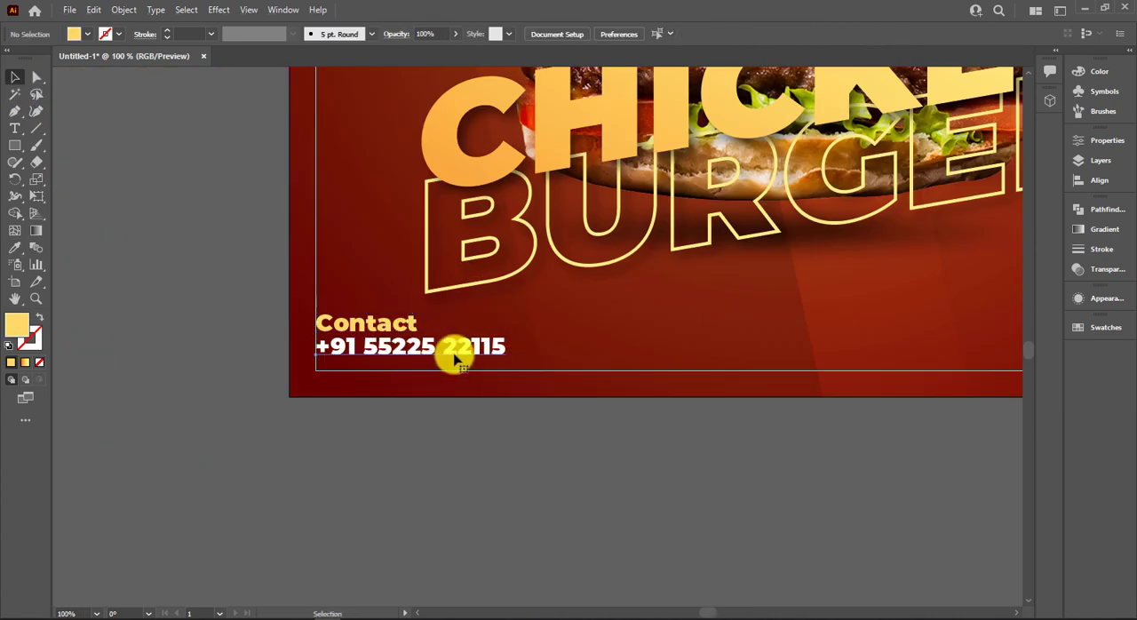
click(456, 352)
drag(508, 362, 562, 364)
Set the Contact and phone number lines to Montserrat Bold and nudge both down to the bottom guide.
shift+click(387, 325)
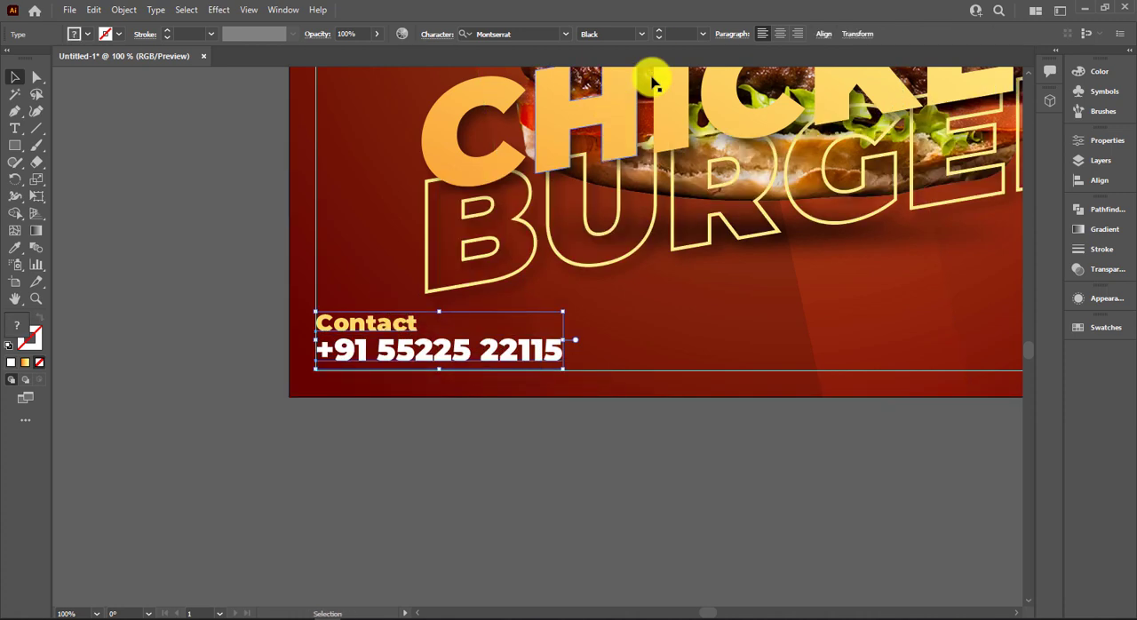
click(642, 34)
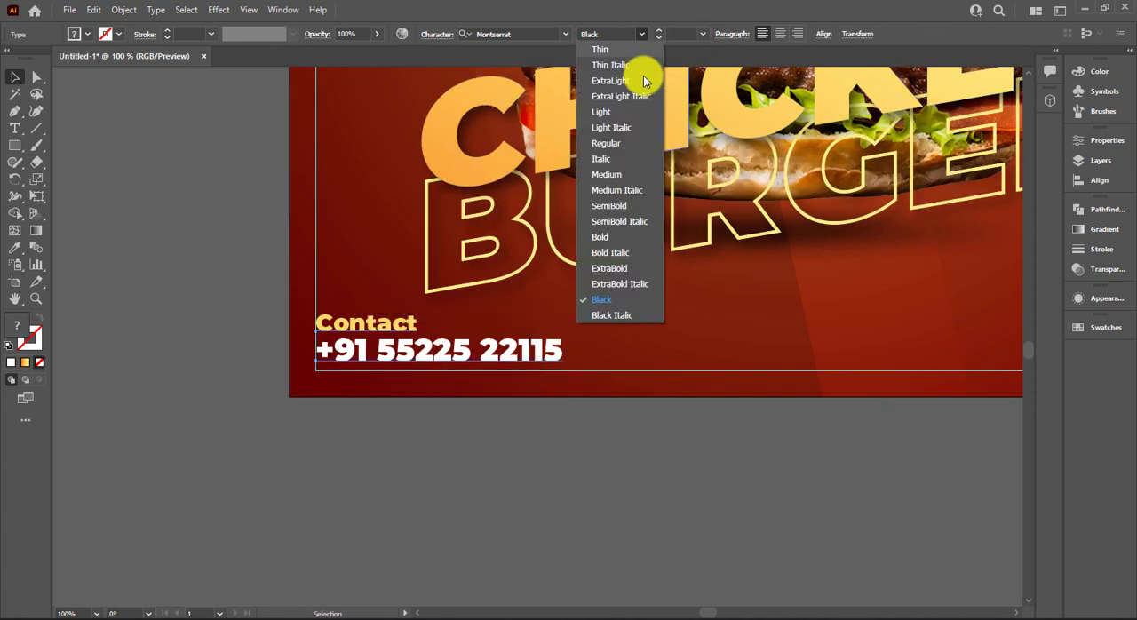
click(619, 245)
key(Down)
key(Down)
key(Down)
key(Down)
key(Down)
key(Down)
key(Down)
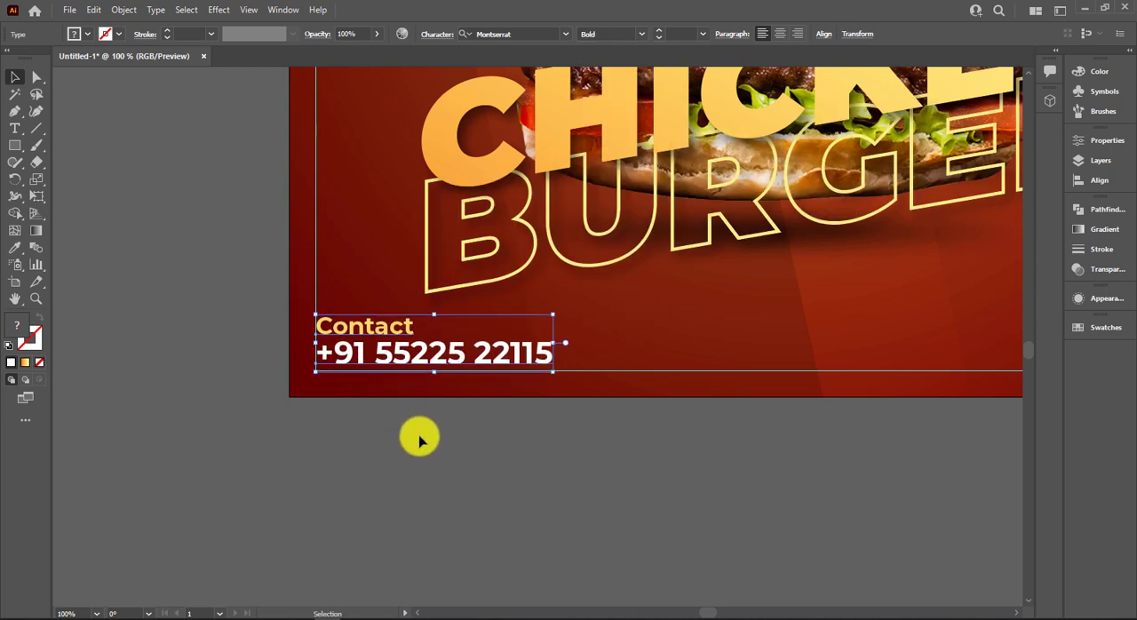
click(420, 438)
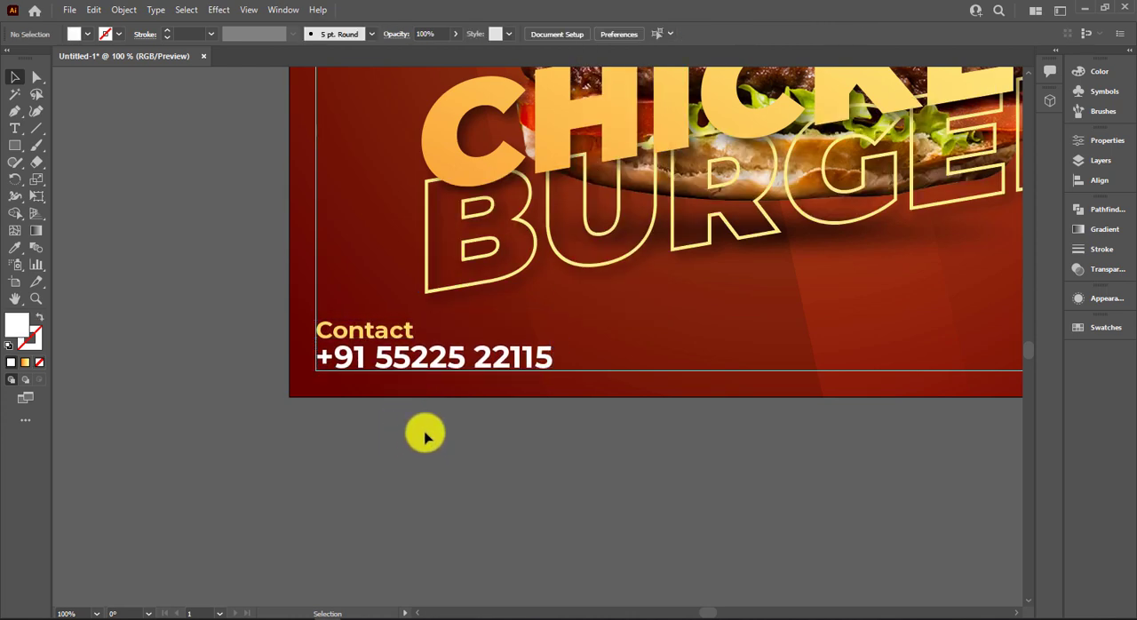
Copy the Contact text onto the rounded gradient button and change its wording to "ORDER NOW".
key(ctrl+0)
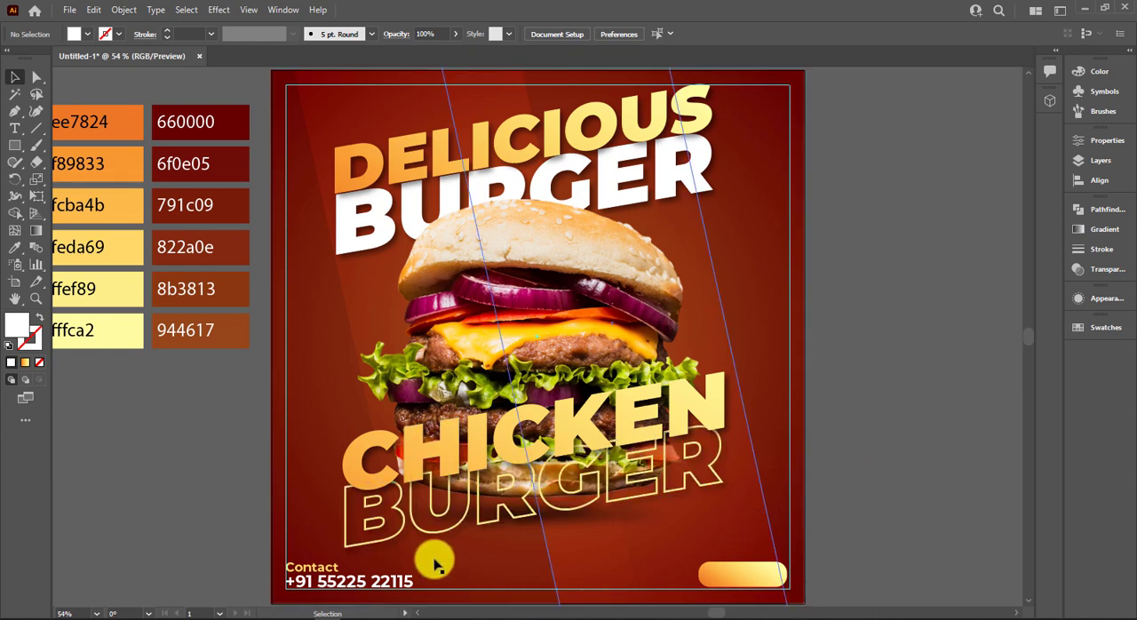
drag(299, 571, 740, 580)
double_click(741, 578)
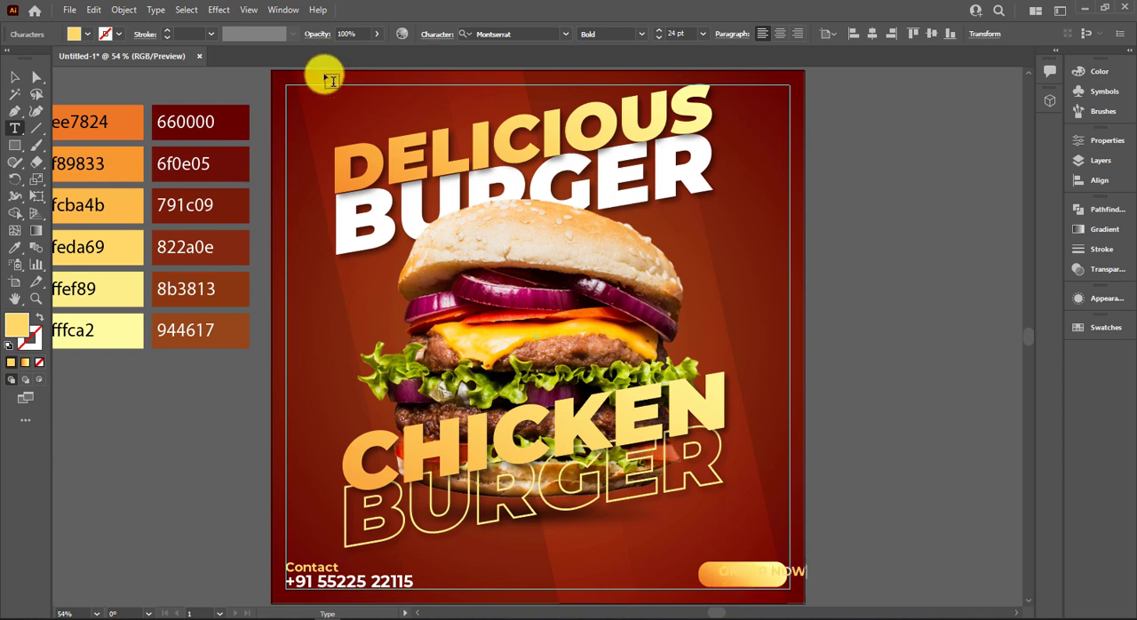
click(15, 75)
Colour the ORDER NOW text with the 660000 palette swatch and set its weight to ExtraBold.
key(i)
click(166, 107)
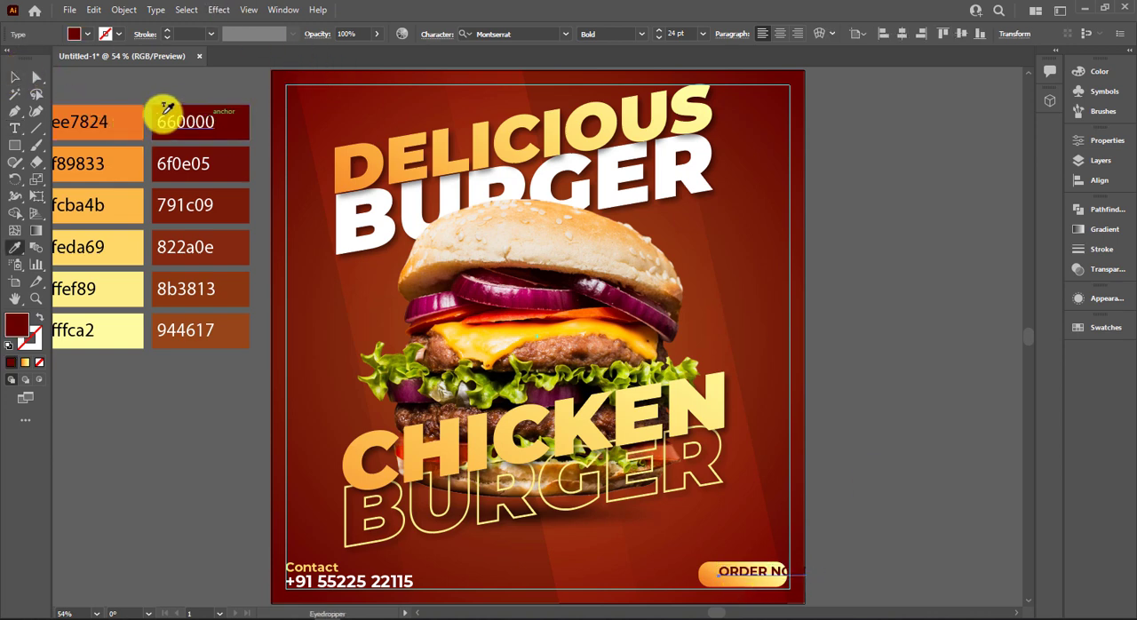
click(15, 77)
click(638, 36)
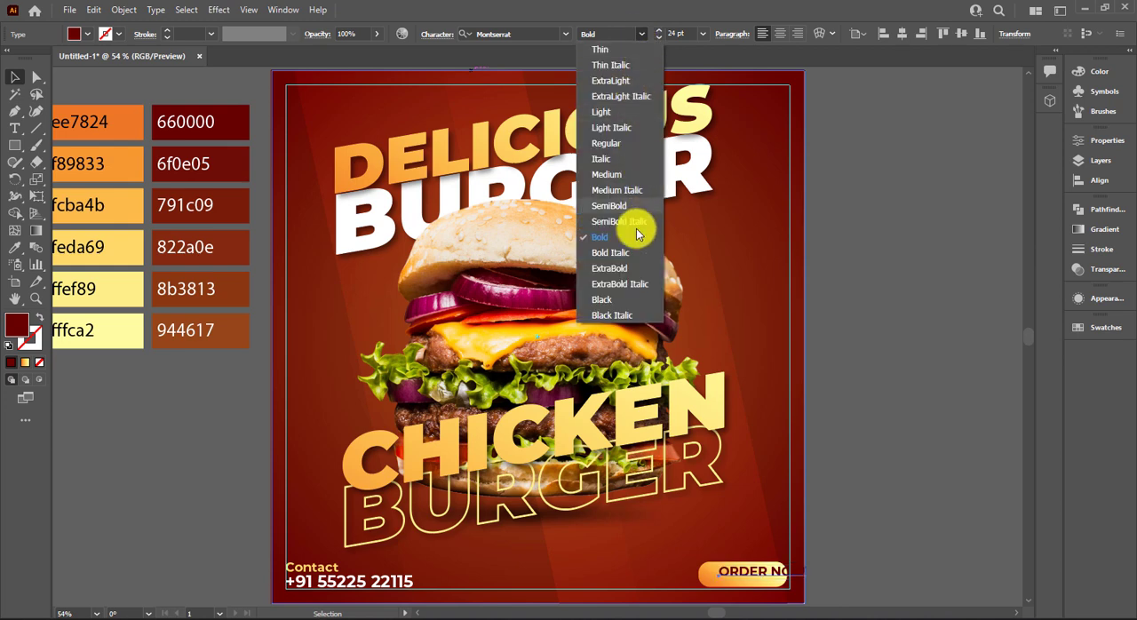
click(627, 267)
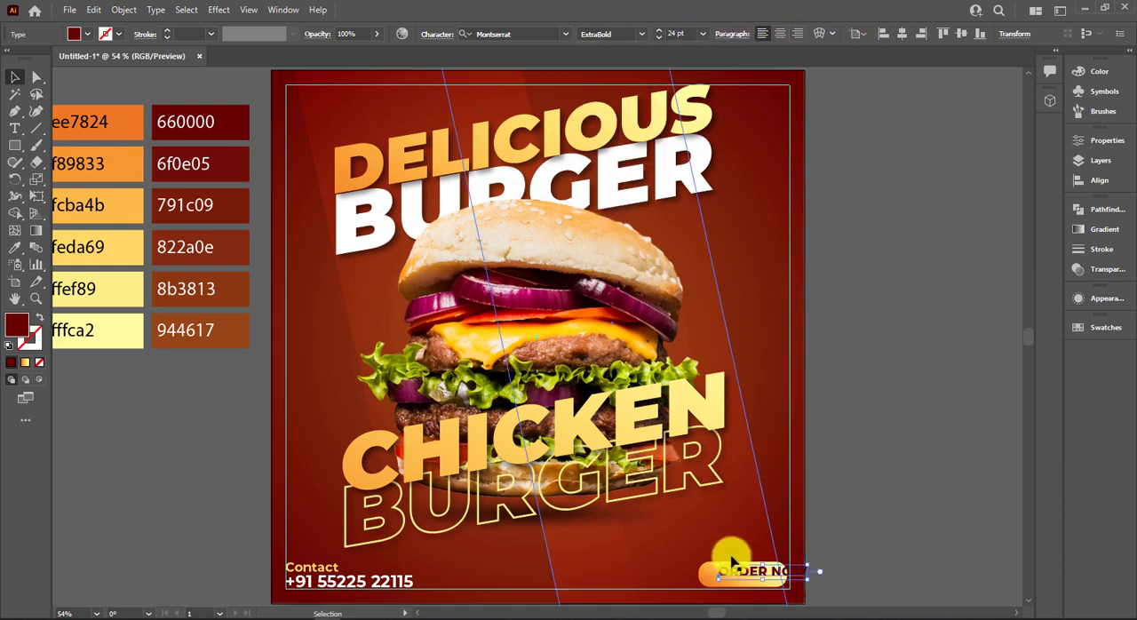
Set the ORDER NOW text to 18 pt, enlarge it slightly, and centre it on the gradient button.
drag(817, 573, 731, 574)
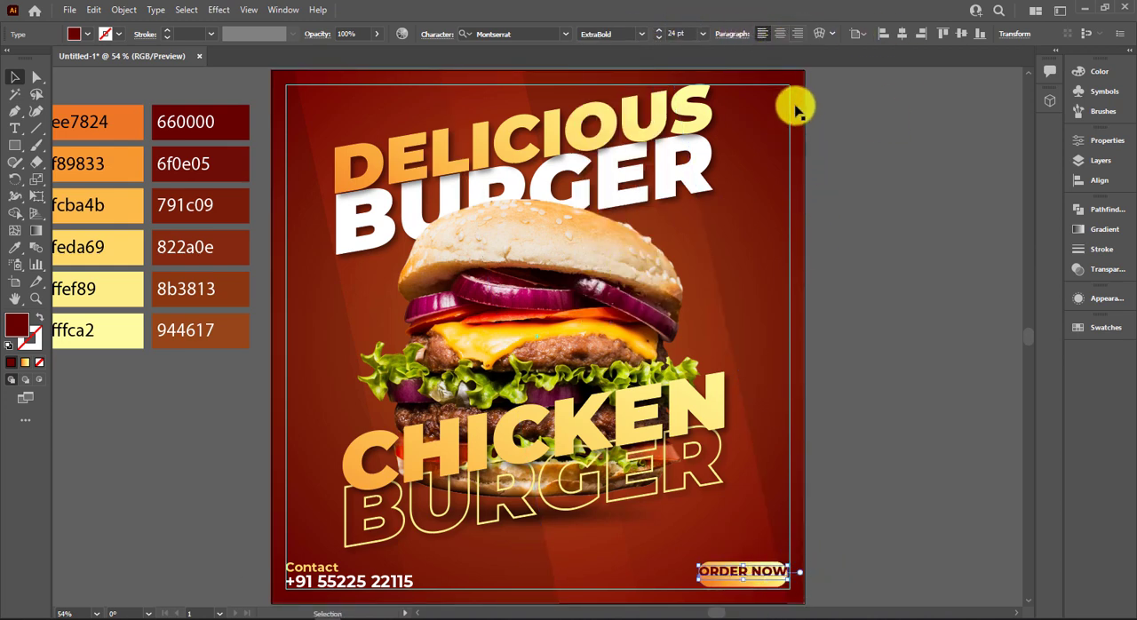
click(702, 33)
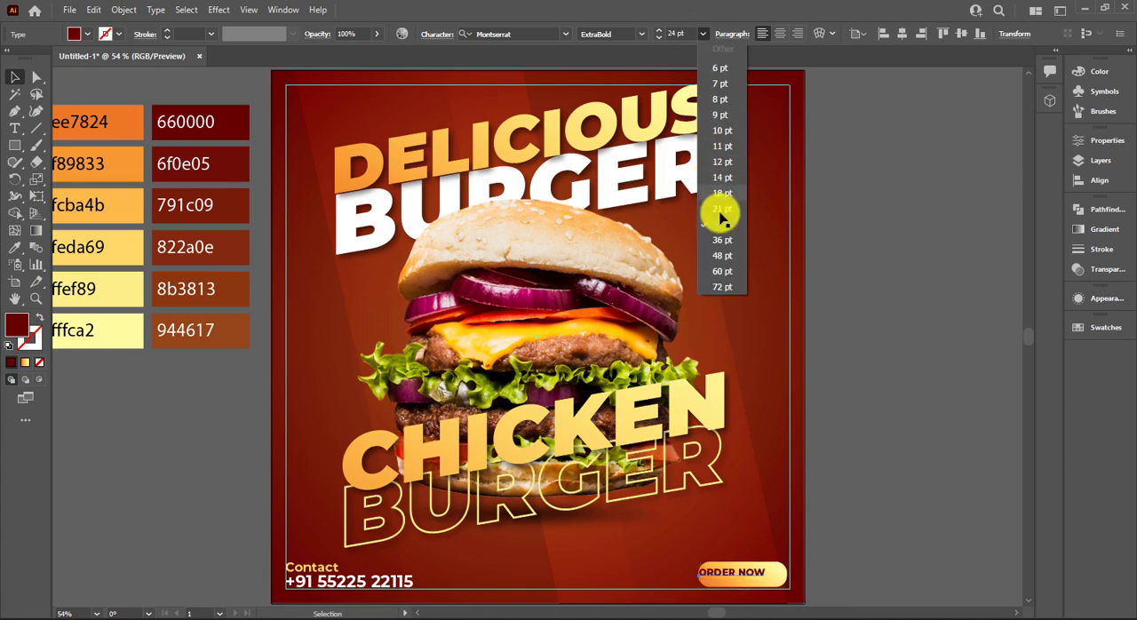
click(721, 194)
scroll(813, 576, up, 4)
scroll(813, 577, down, 3)
drag(564, 451, 605, 460)
drag(671, 471, 689, 471)
click(670, 411)
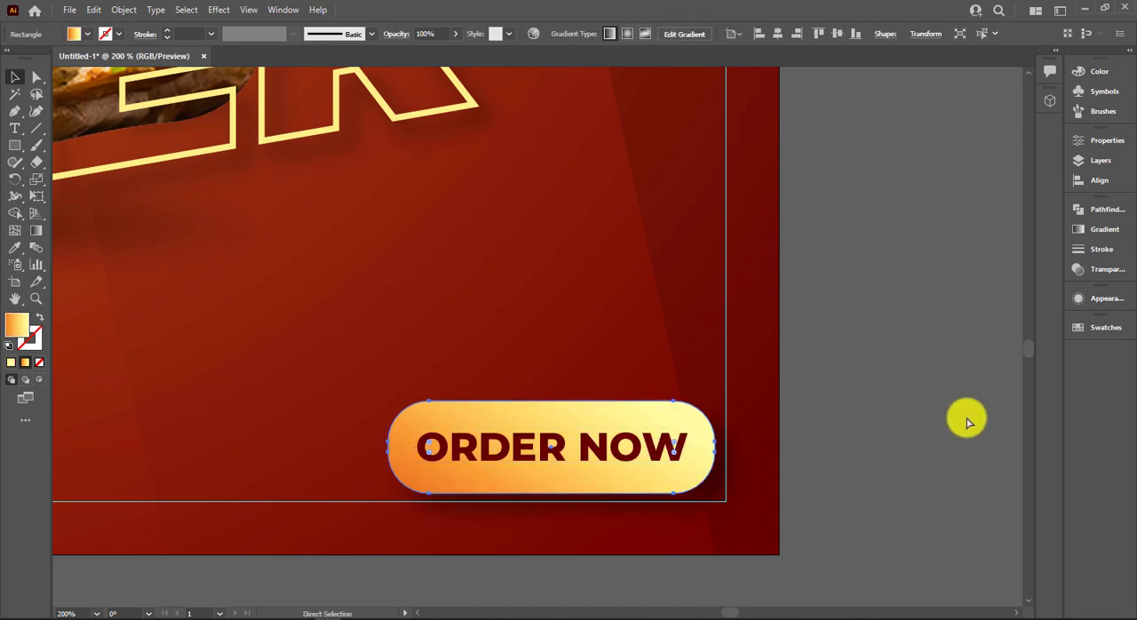
key(ctrl+0)
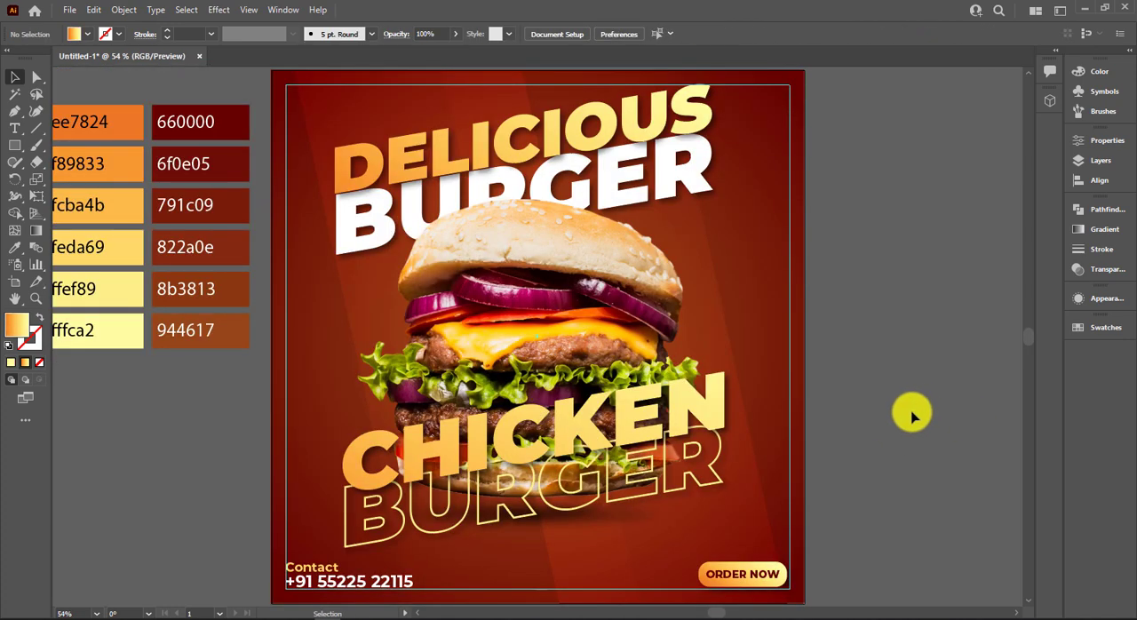
click(14, 129)
click(854, 240)
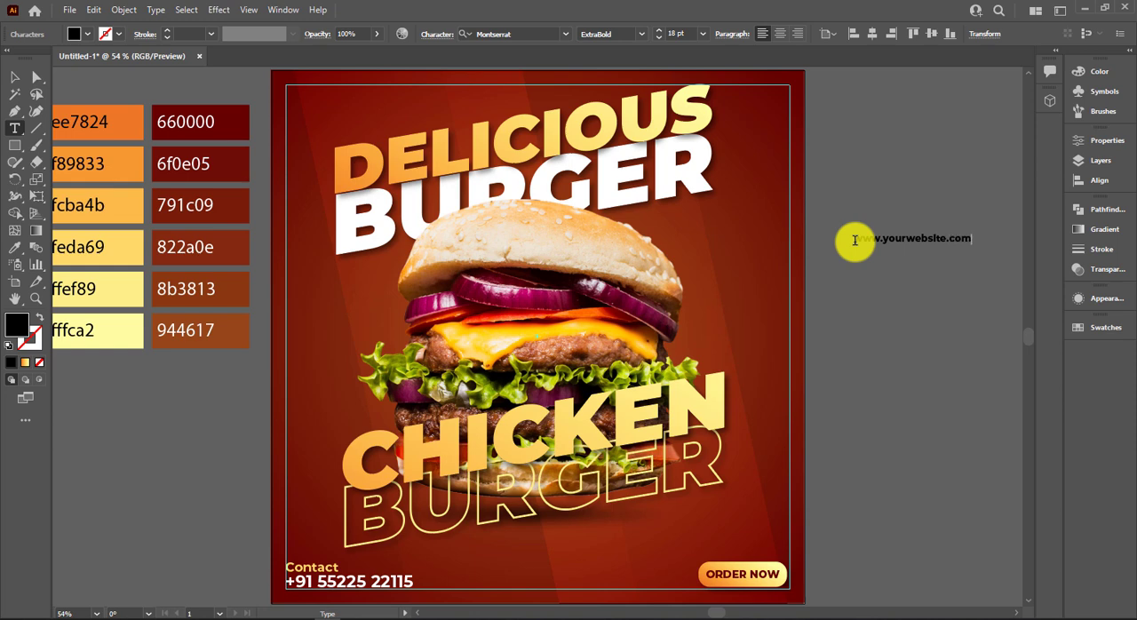
click(14, 77)
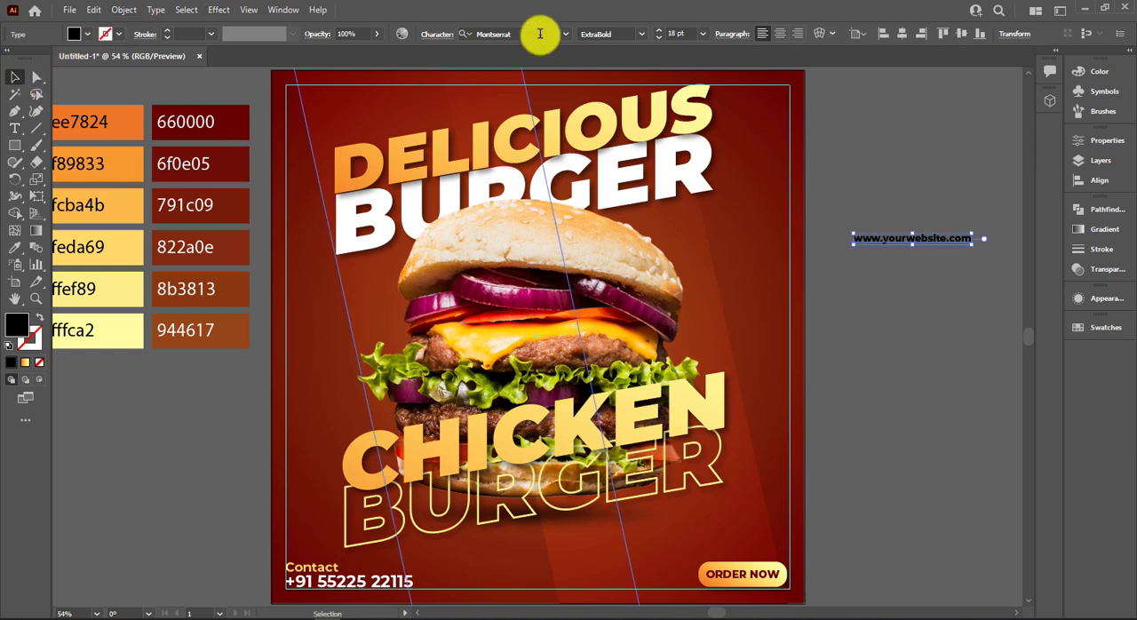
Set the website text to Montserrat Regular at 15 pt with 300 tracking.
click(641, 34)
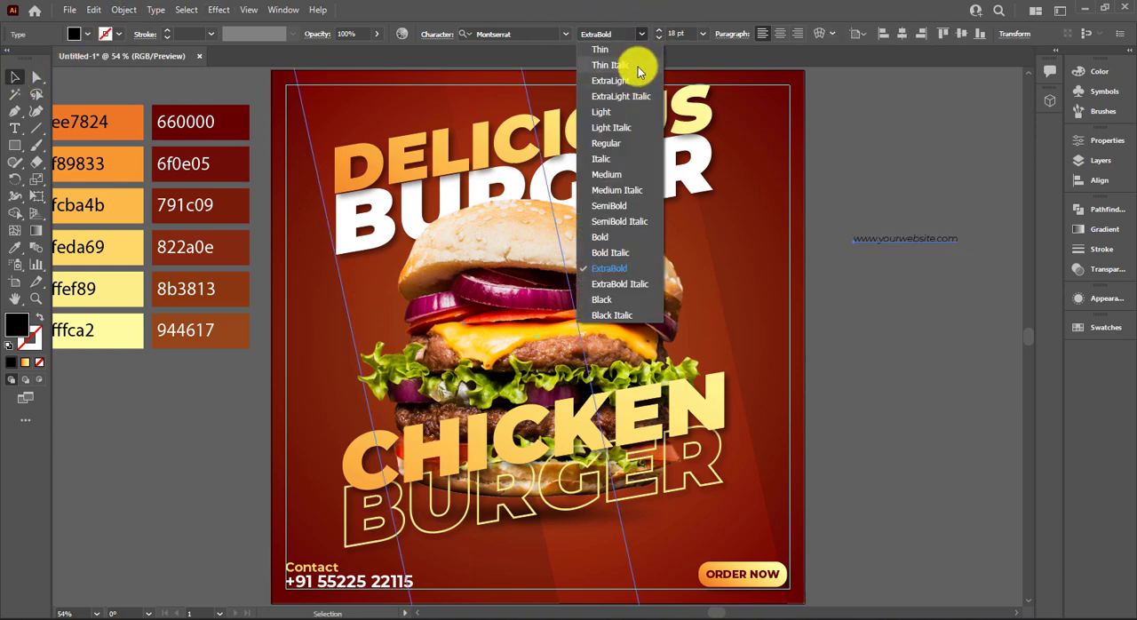
click(622, 143)
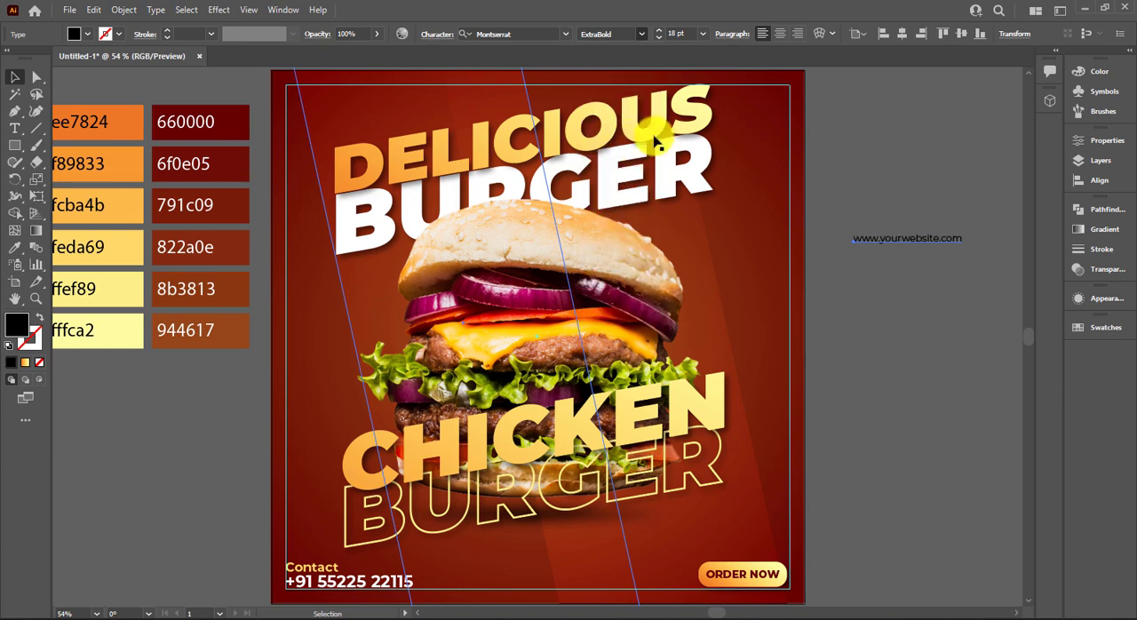
click(432, 34)
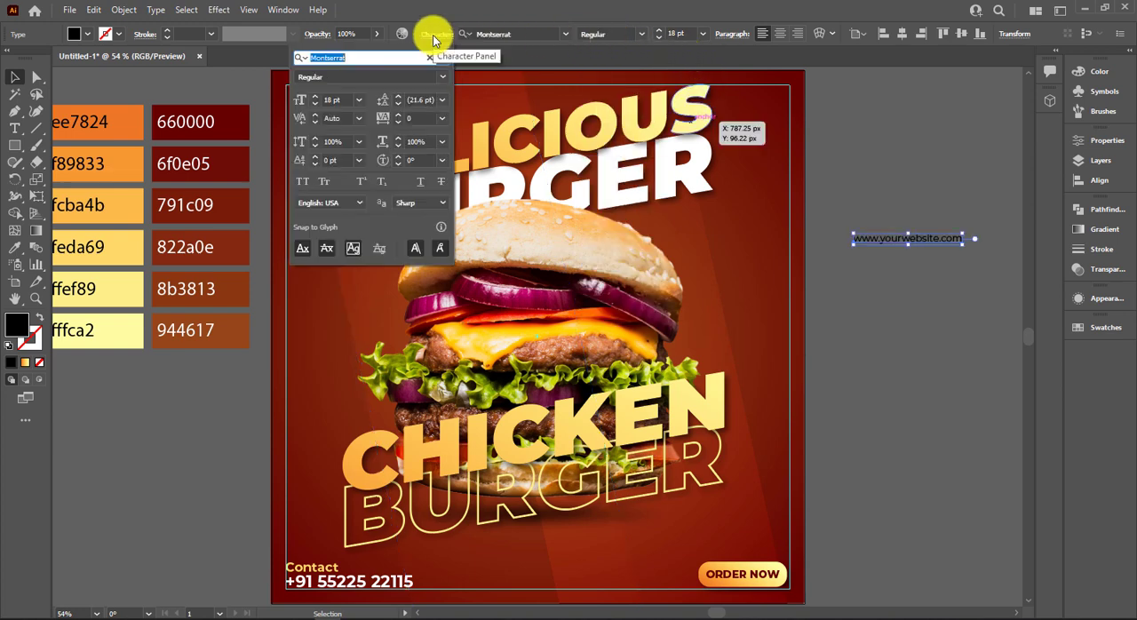
click(422, 118)
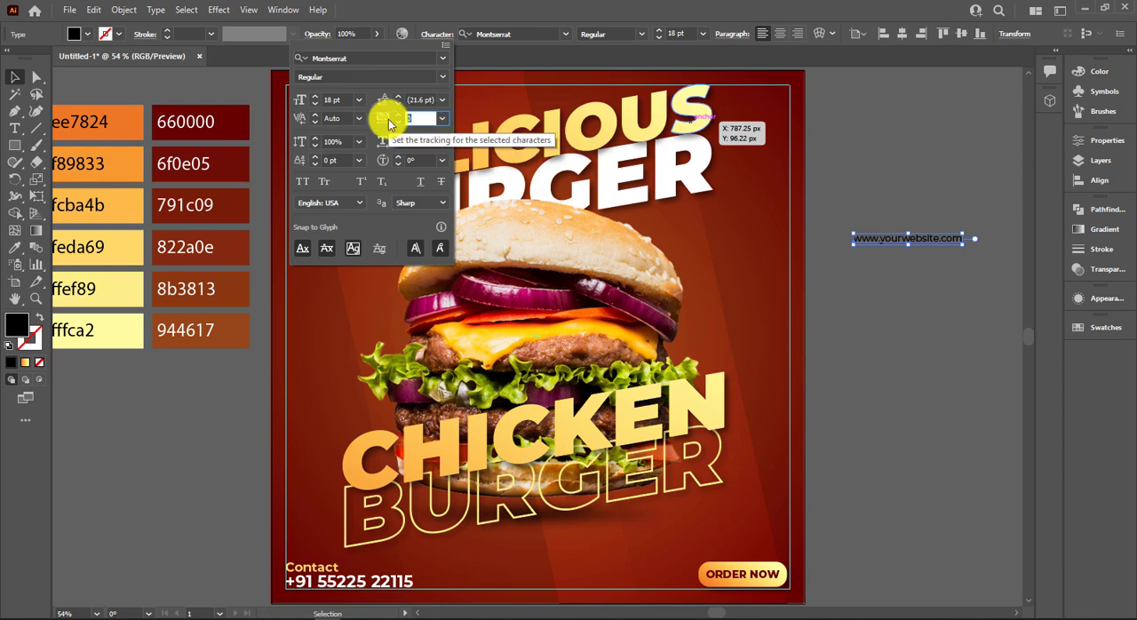
text(300)
key(Return)
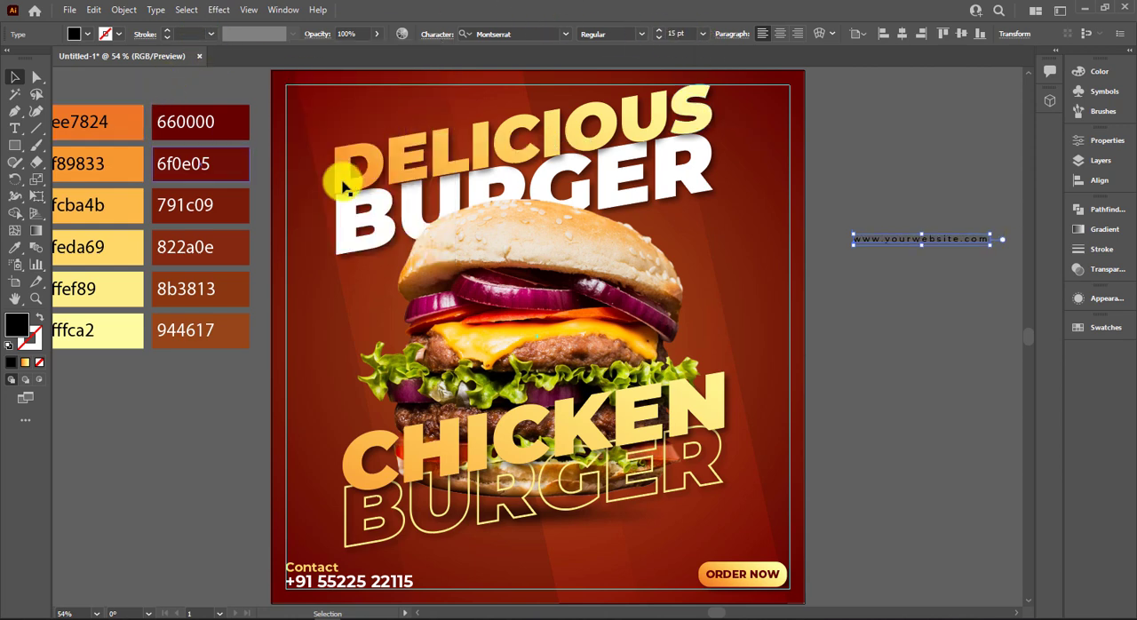
Colour the website text with the ffef89 palette swatch and move it to the poster's bottom centre, on the lower guide.
key(i)
click(110, 289)
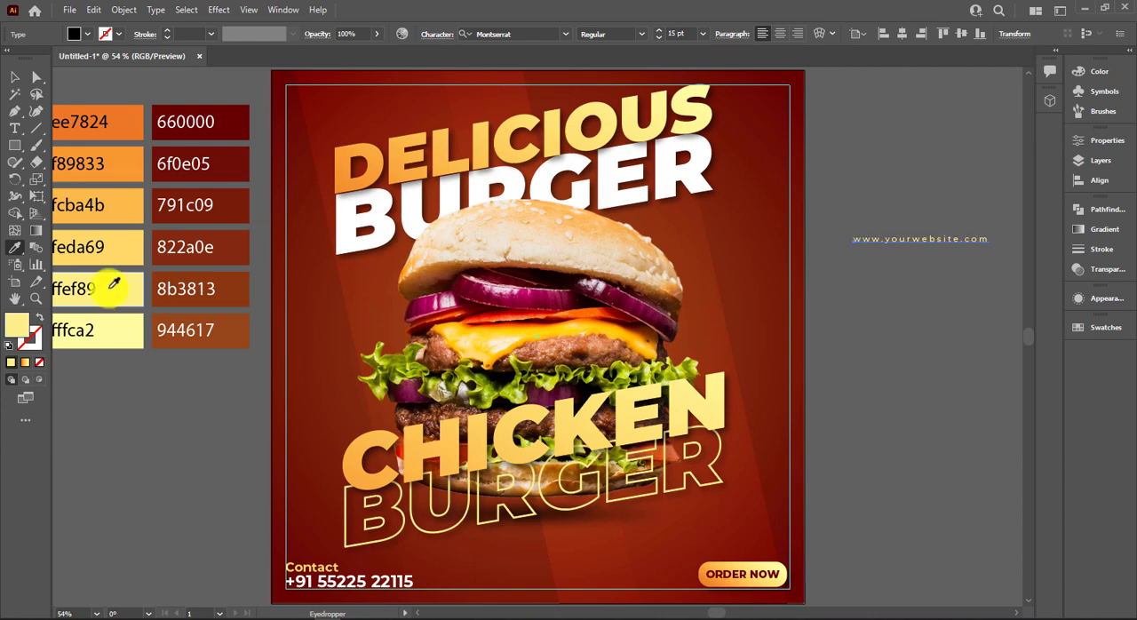
click(18, 80)
drag(972, 246, 585, 591)
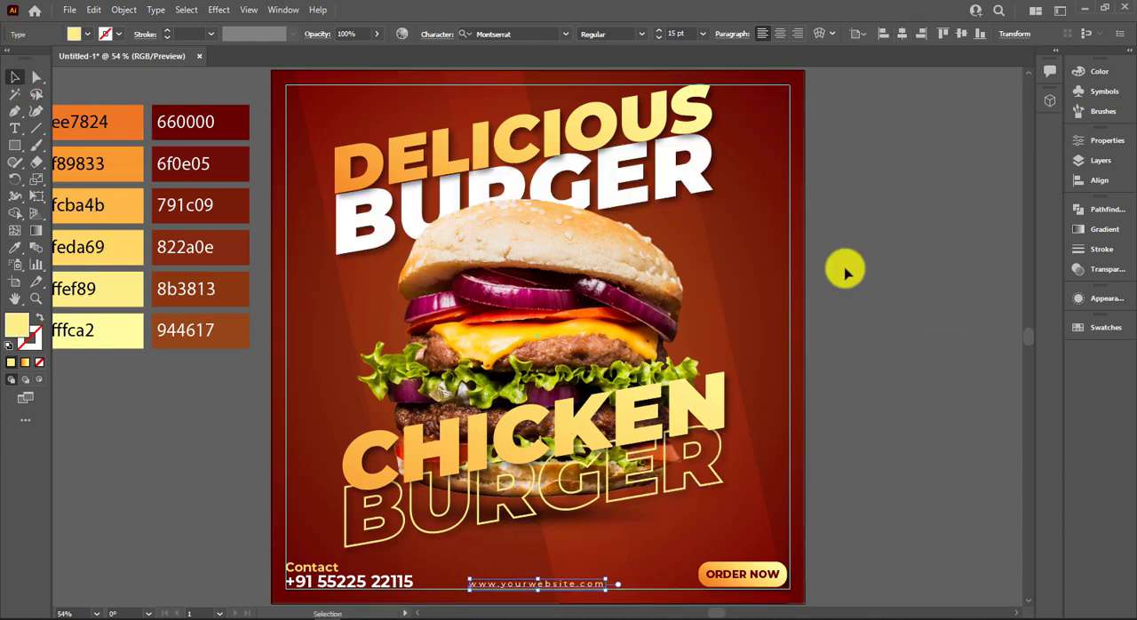
click(866, 315)
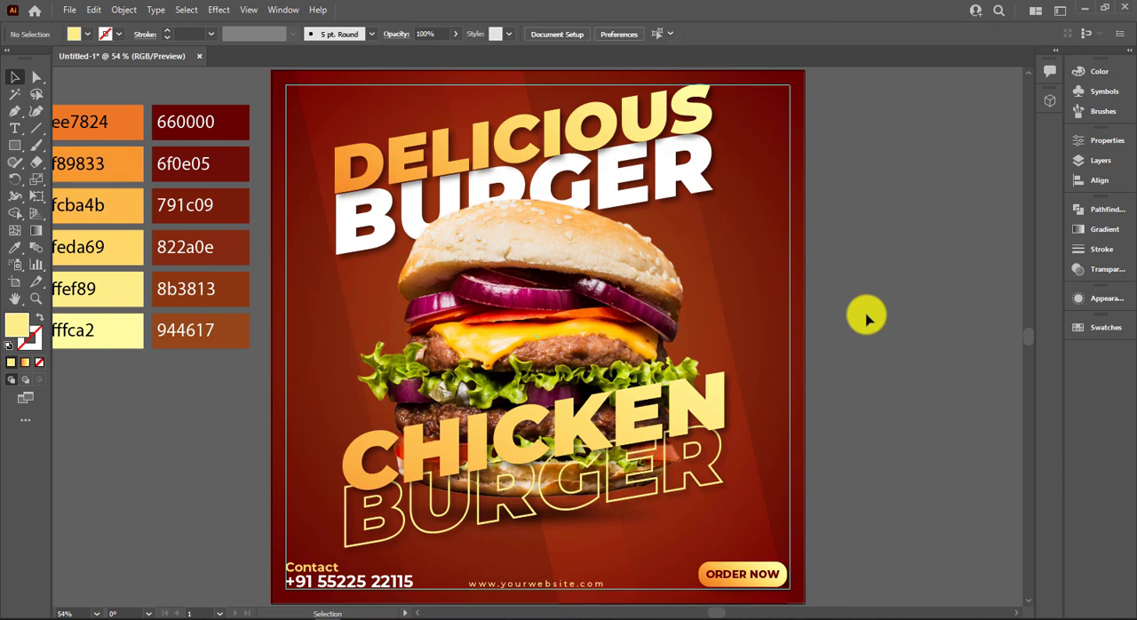
Draw a circle about 306 px in diameter on the empty canvas to the right of the poster.
right_click(20, 149)
click(81, 180)
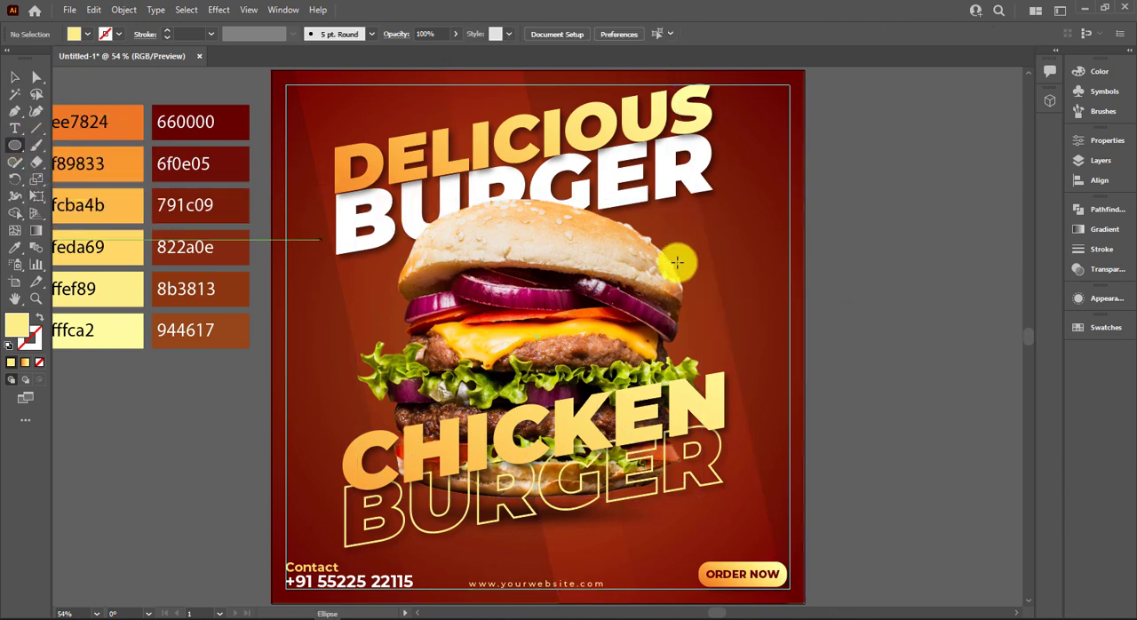
drag(873, 283, 445, 260)
mouse_move(696, 300)
mouse_down()
mouse_move(756, 381)
mouse_move(777, 382)
mouse_up()
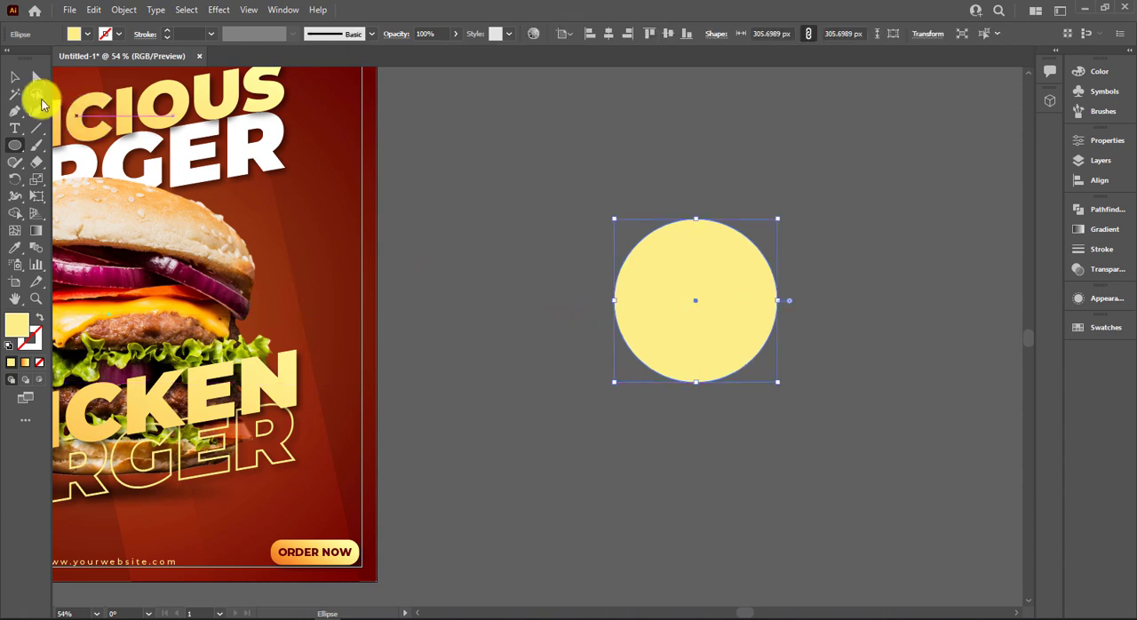
Duplicate the circle in place, shrink the copy evenly about its centre, and select both circles.
click(14, 78)
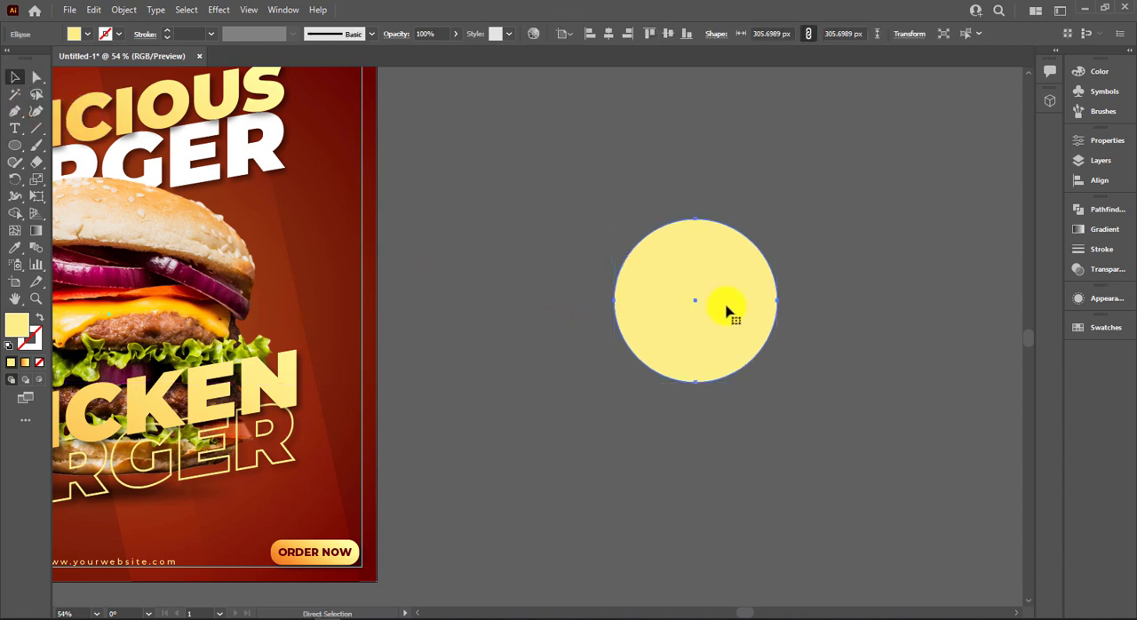
key(ctrl+f)
drag(778, 382, 751, 376)
key(ctrl+a)
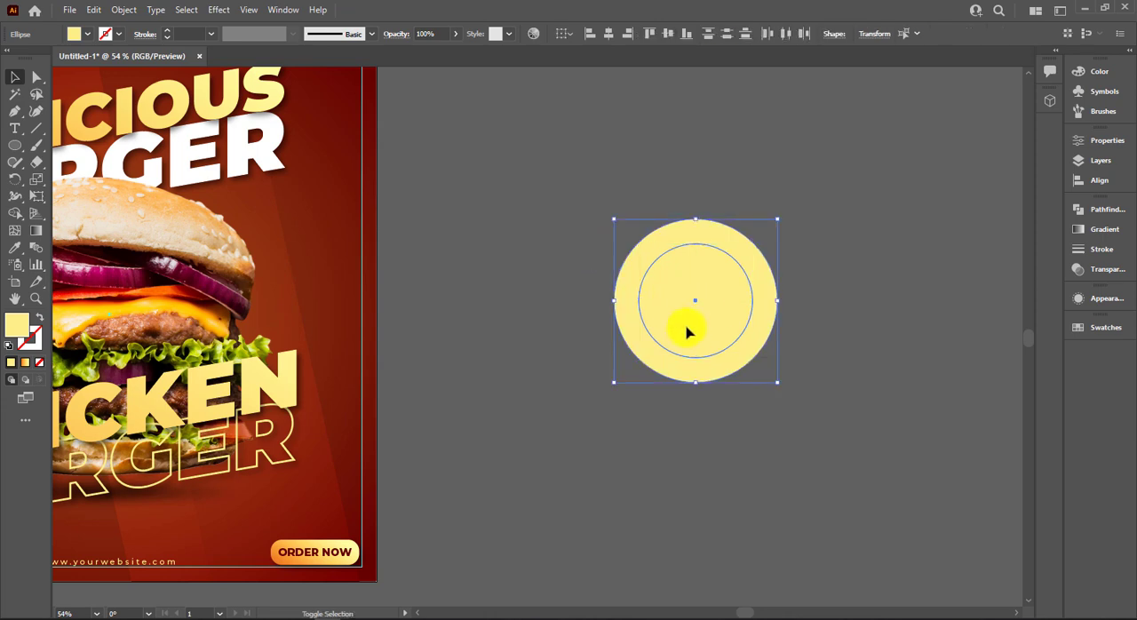
Swap the fill and stroke of both circles to turn them into unfilled pale yellow outlines.
key(shift+x)
click(788, 317)
click(750, 319)
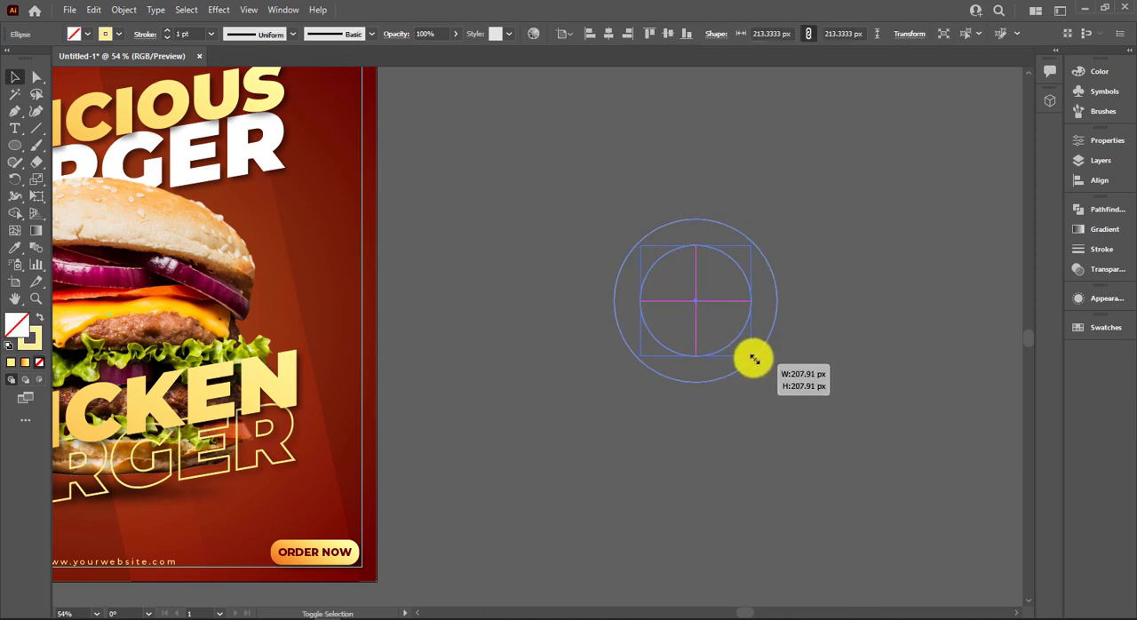
click(617, 216)
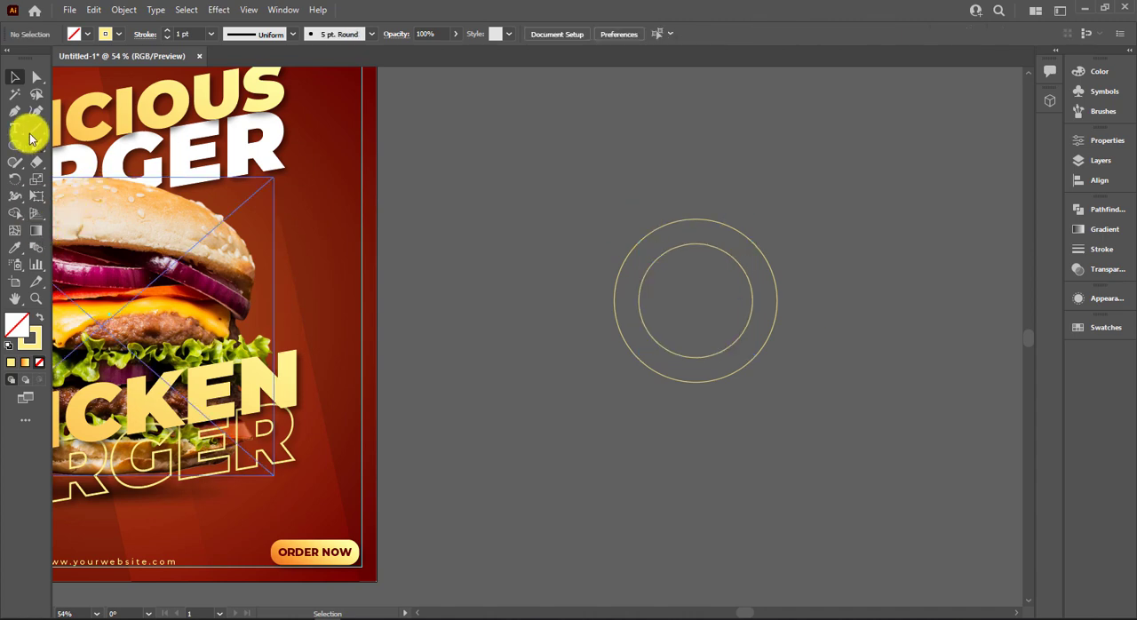
Draw two short vertical lines bridging the inner and outer circles, one at the top and one at the bottom.
key(backslash)
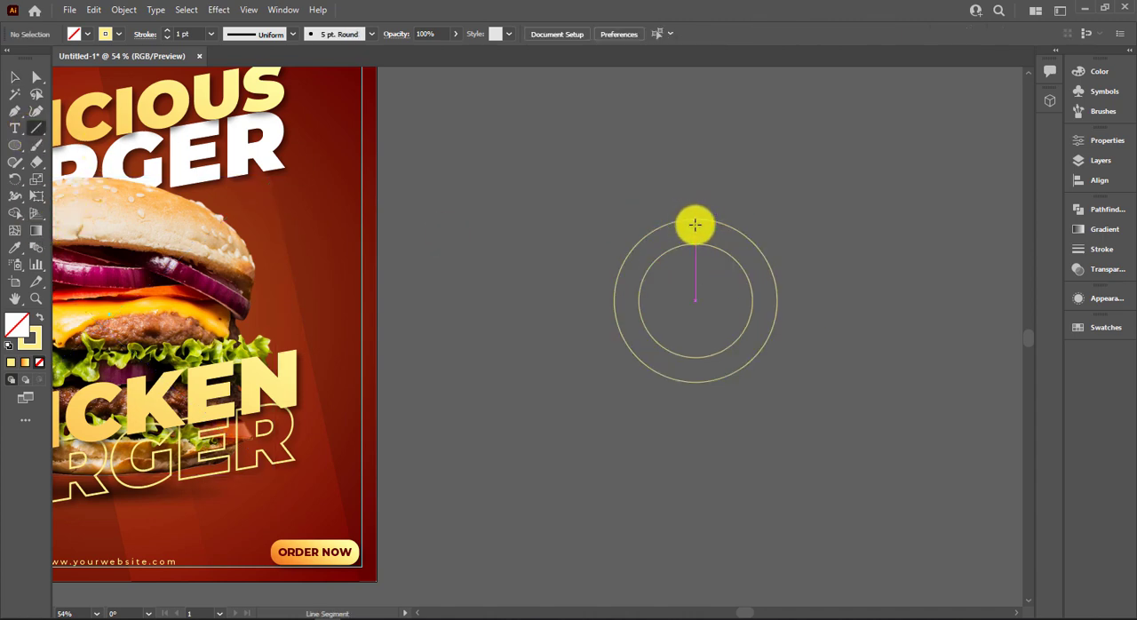
drag(694, 219, 695, 247)
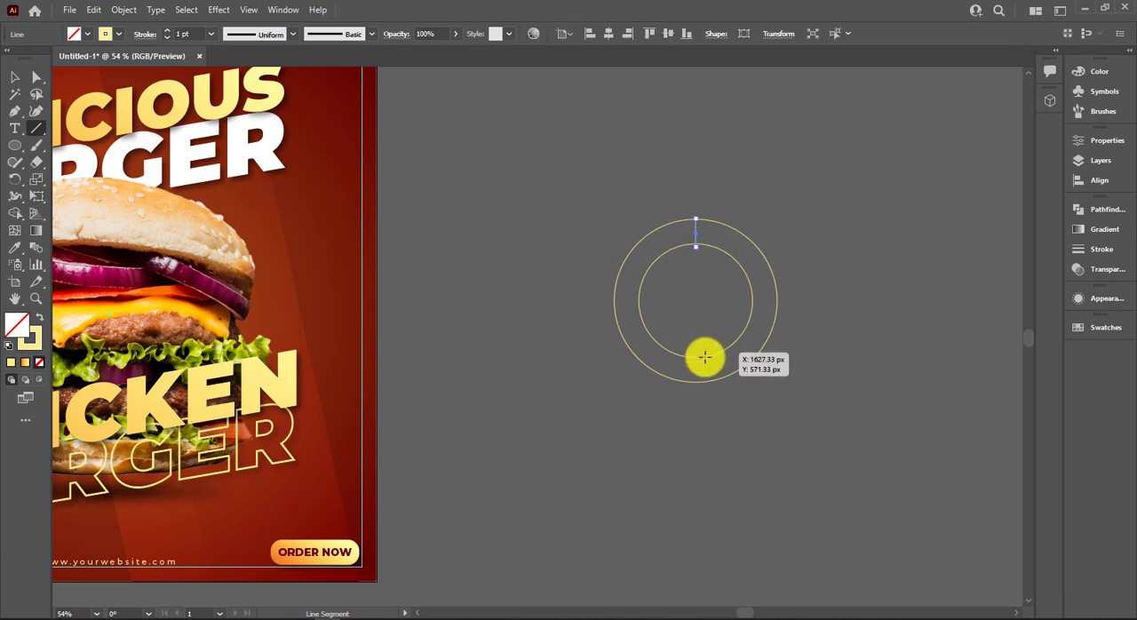
drag(695, 359, 697, 382)
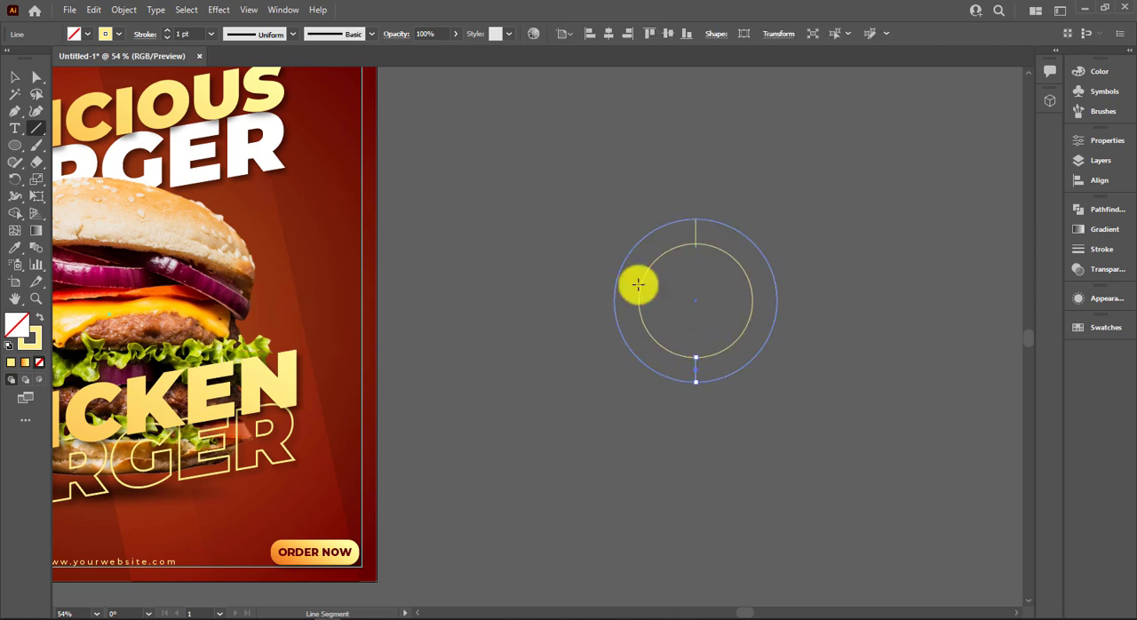
Select the circles and bridging lines, and remove the left half of the ring with the Shape Builder tool.
key(v)
drag(595, 182, 803, 365)
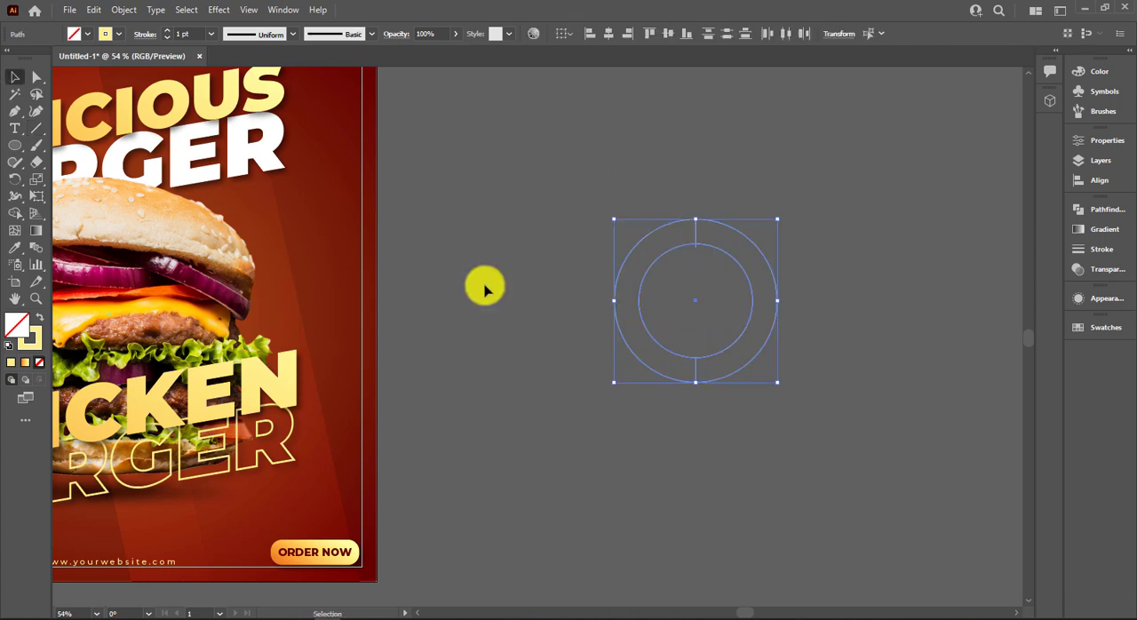
click(16, 215)
drag(627, 305, 660, 309)
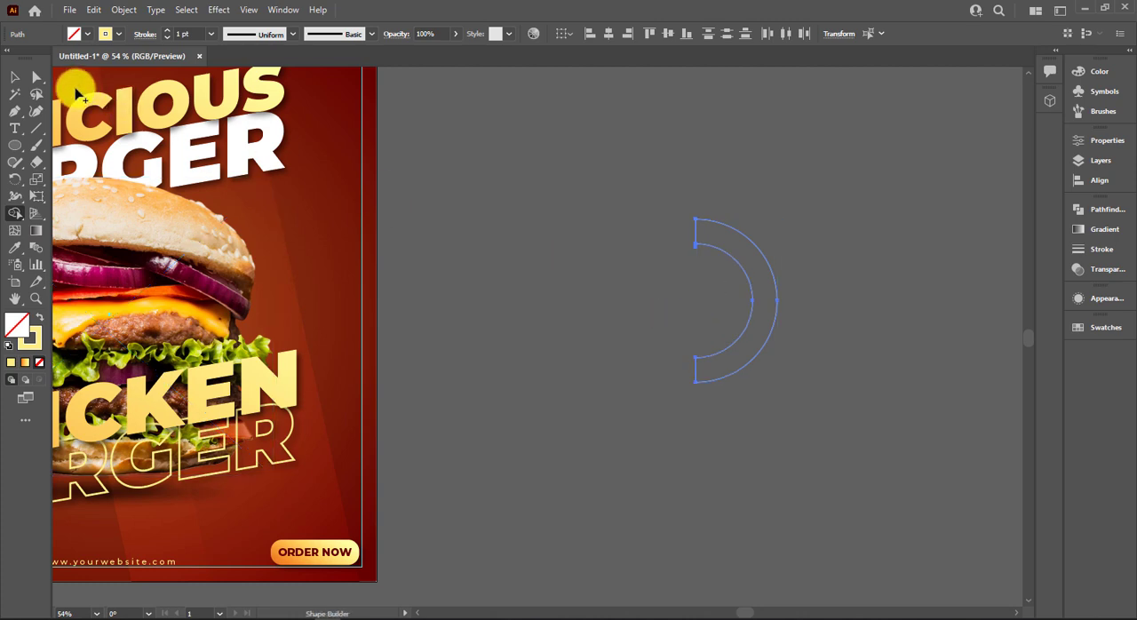
Move the right half ring onto the poster's right edge and delete the leftover pieces from the empty canvas.
click(15, 77)
drag(743, 279, 361, 417)
drag(623, 195, 779, 454)
key(Delete)
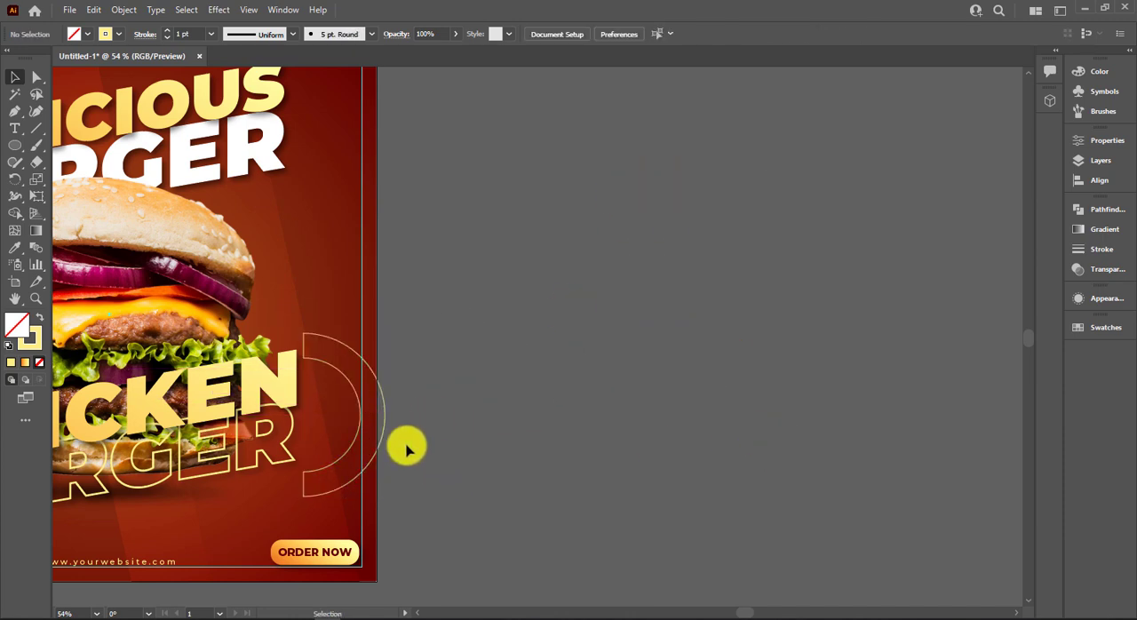
Enlarge the half ring proportionally to about 1.4 times its size and shift it left over the CHICKEN BURGER title's end.
scroll(380, 455, down, 1)
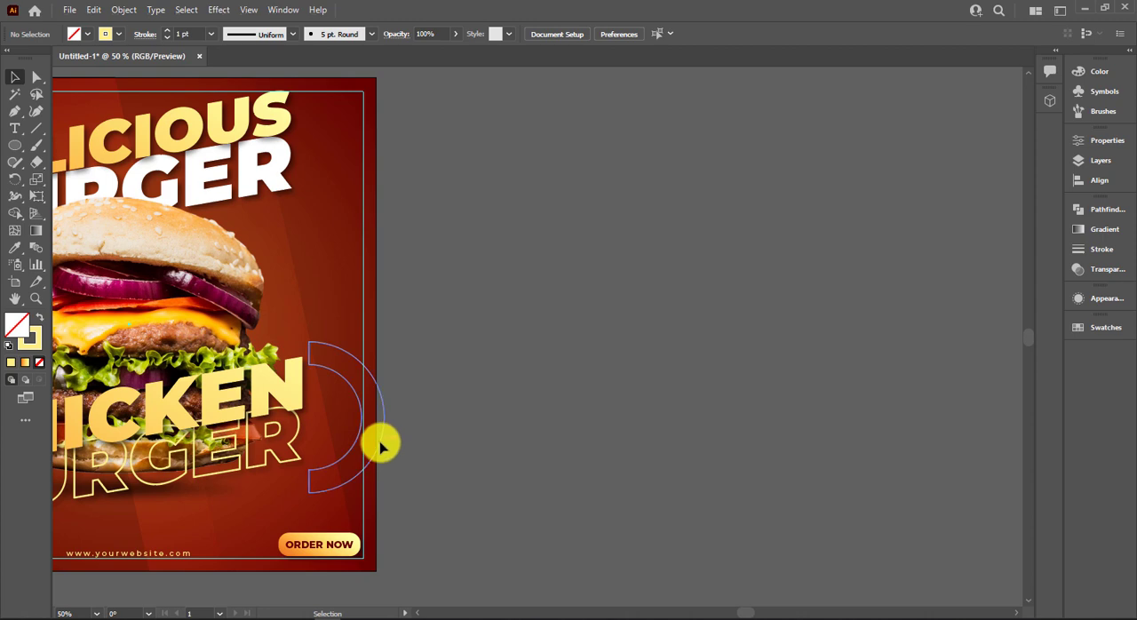
click(380, 446)
mouse_move(383, 494)
mouse_down()
mouse_move(444, 535)
mouse_move(401, 526)
mouse_up()
drag(384, 480, 353, 477)
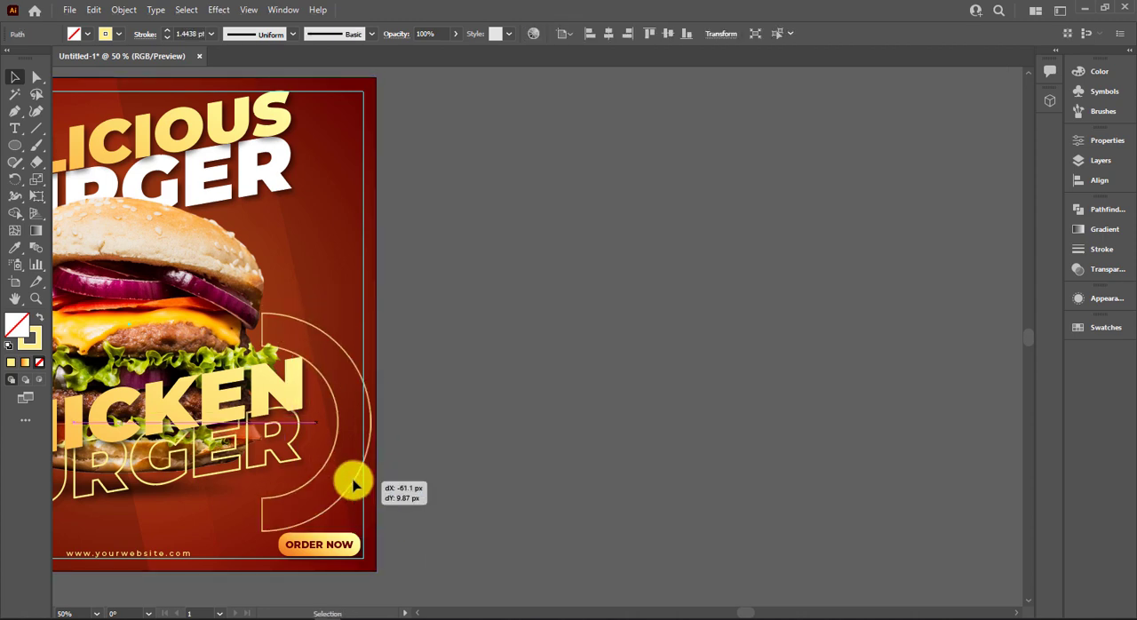
Tilt the half ring counterclockwise and place it across the poster's lower-right edge, partly outside the artboard.
scroll(558, 400, down, 2)
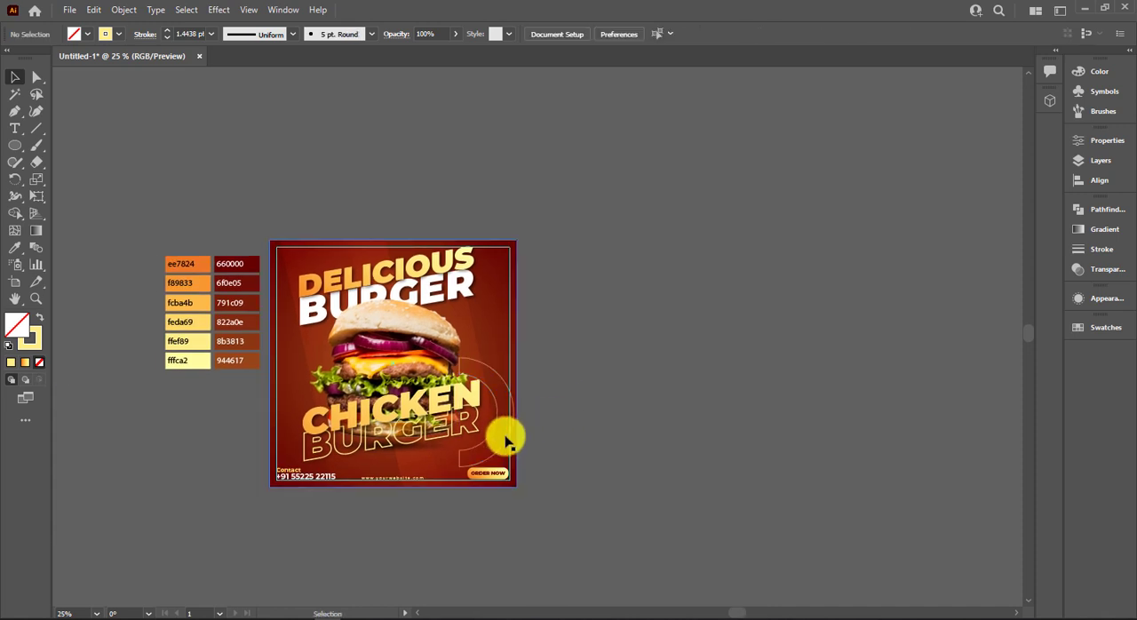
mouse_move(515, 358)
mouse_down()
mouse_move(482, 338)
mouse_move(523, 353)
mouse_move(554, 322)
mouse_move(518, 420)
mouse_move(573, 458)
mouse_move(578, 502)
mouse_move(582, 466)
mouse_up()
key(ctrl+z)
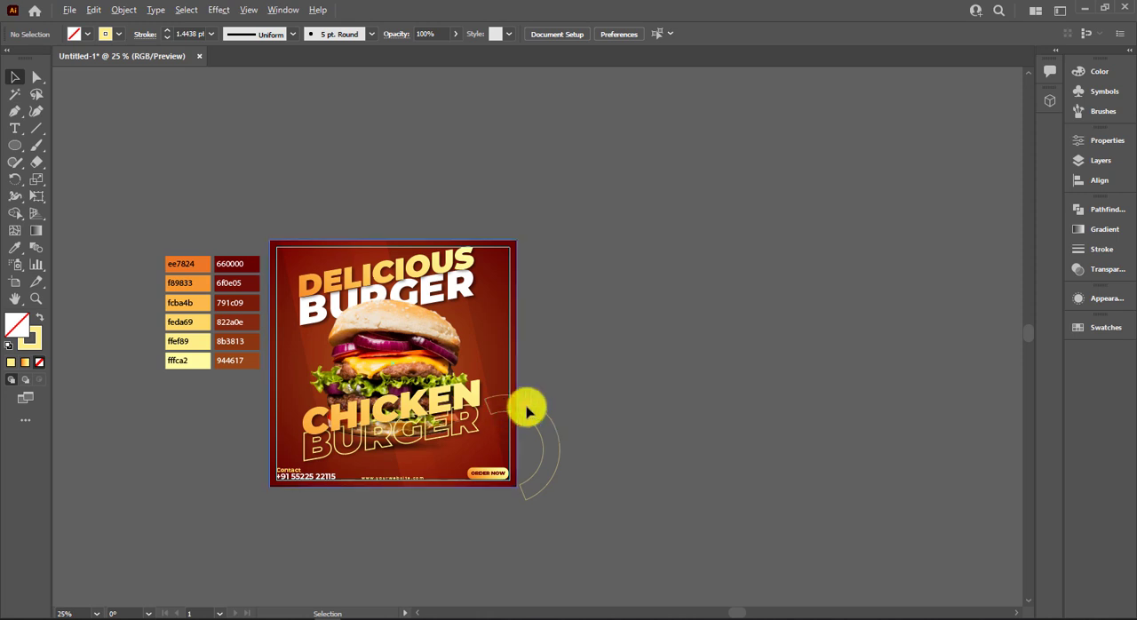
Set the half ring's blending mode to Overlay.
click(1108, 271)
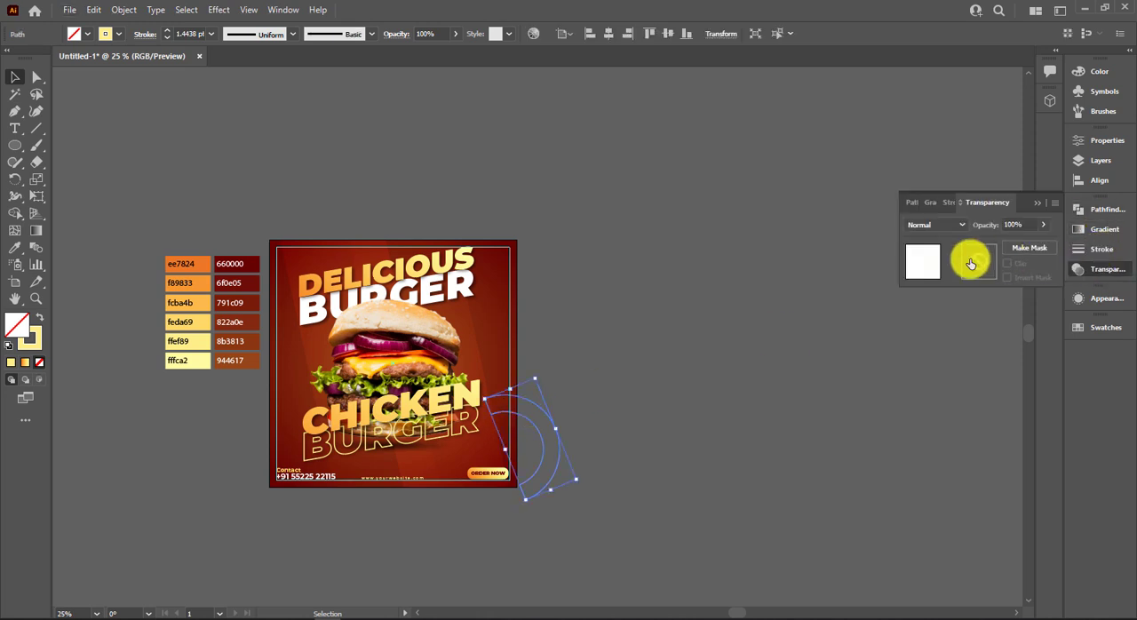
click(937, 228)
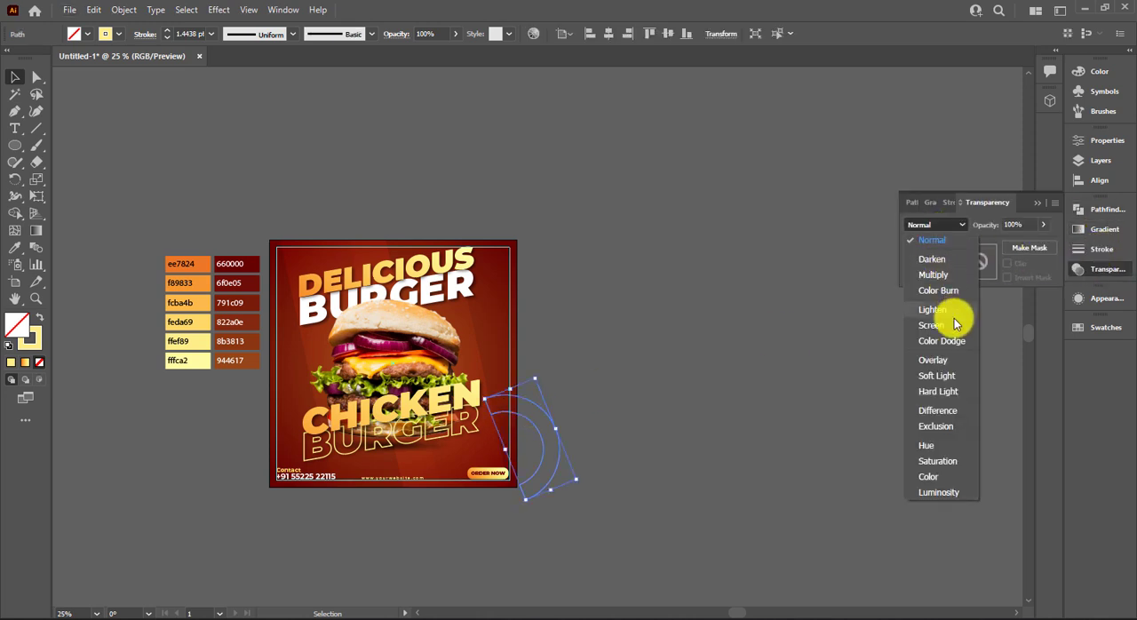
click(932, 360)
click(702, 340)
key(ctrl+0)
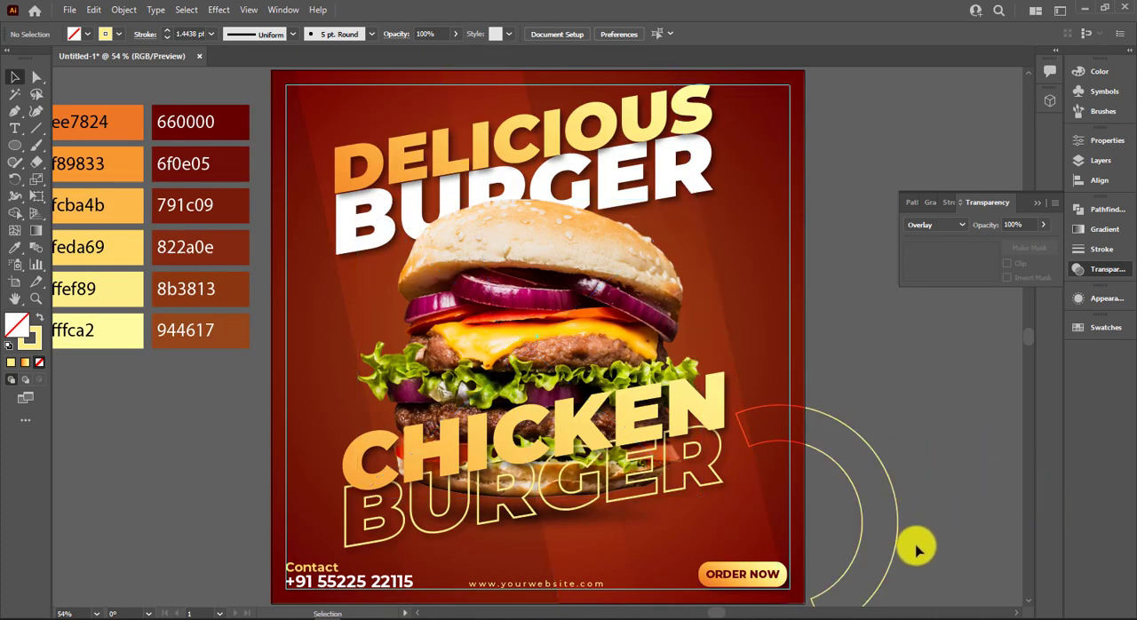
Place a copy of the half ring over the poster's upper-left corner and reflect it about the vertical axis.
right_click(398, 160)
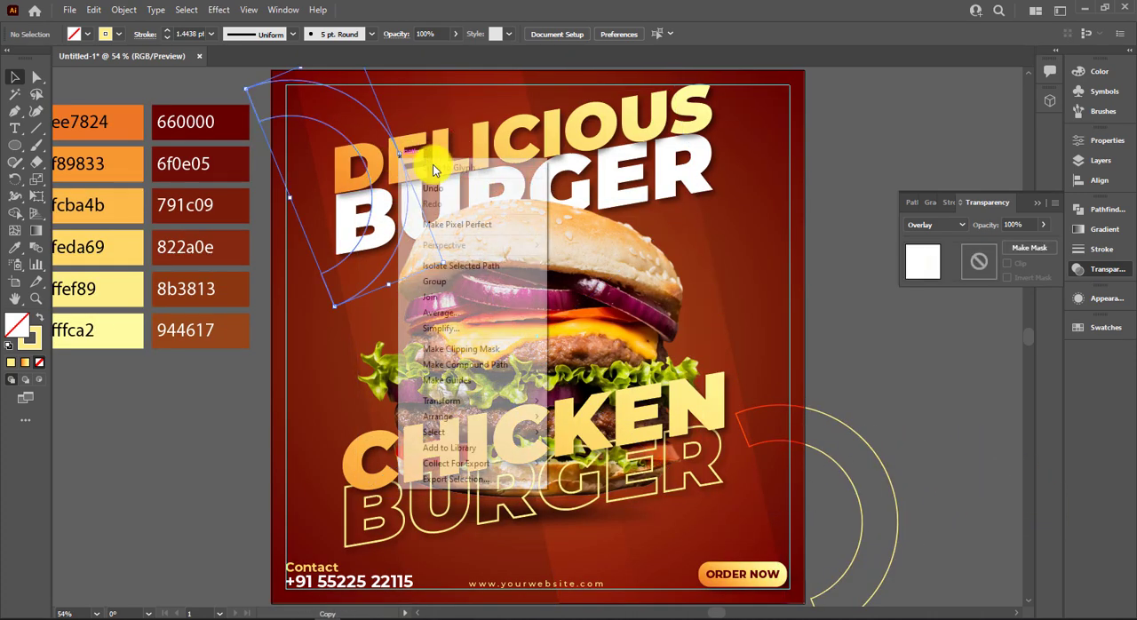
mouse_move(480, 400)
click(597, 452)
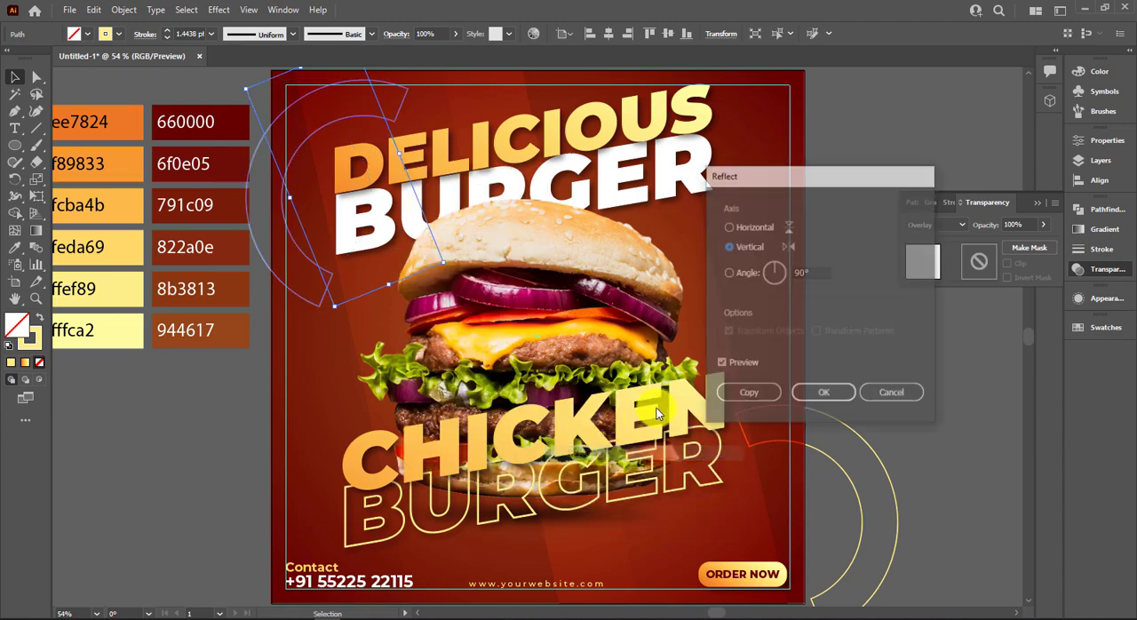
click(825, 392)
click(198, 425)
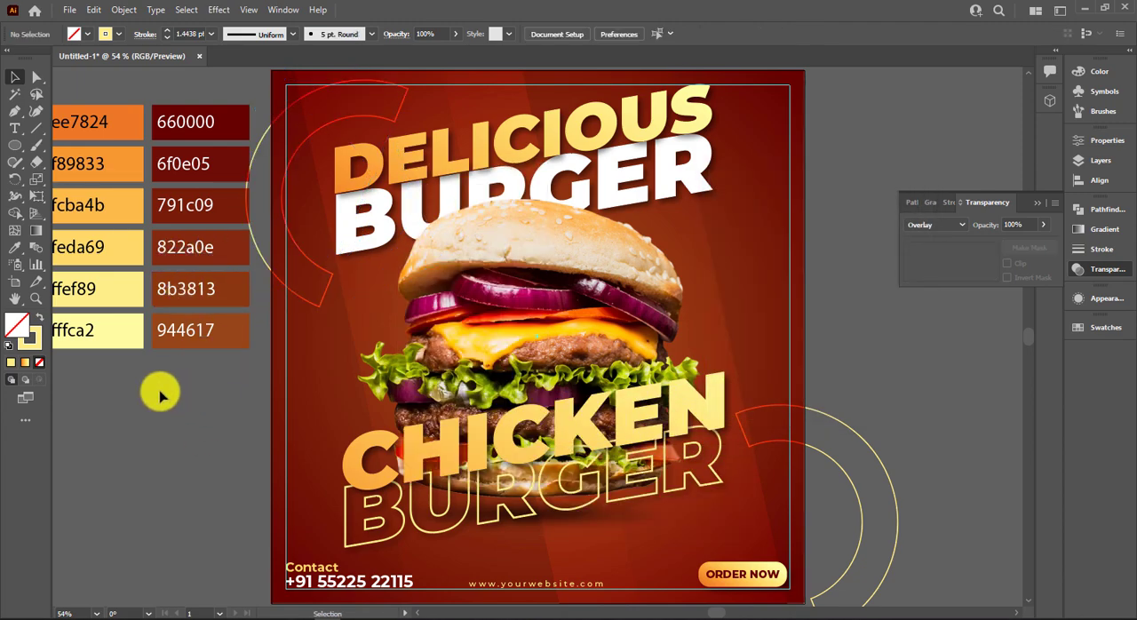
Reduce the opacity of the upper-left half ring to 57%.
click(314, 262)
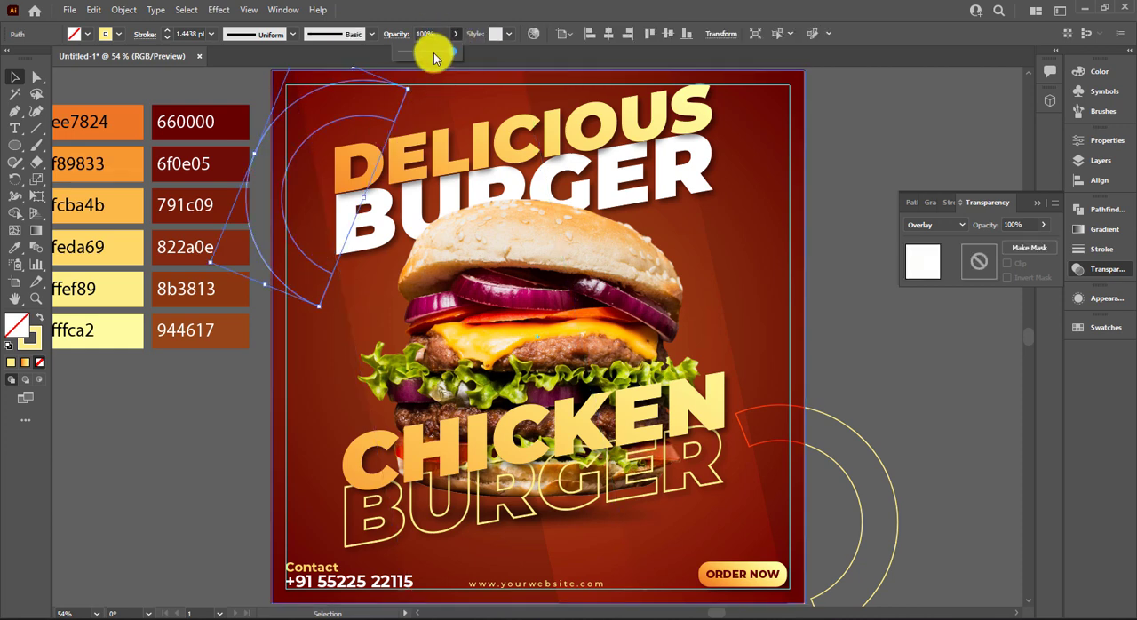
click(854, 156)
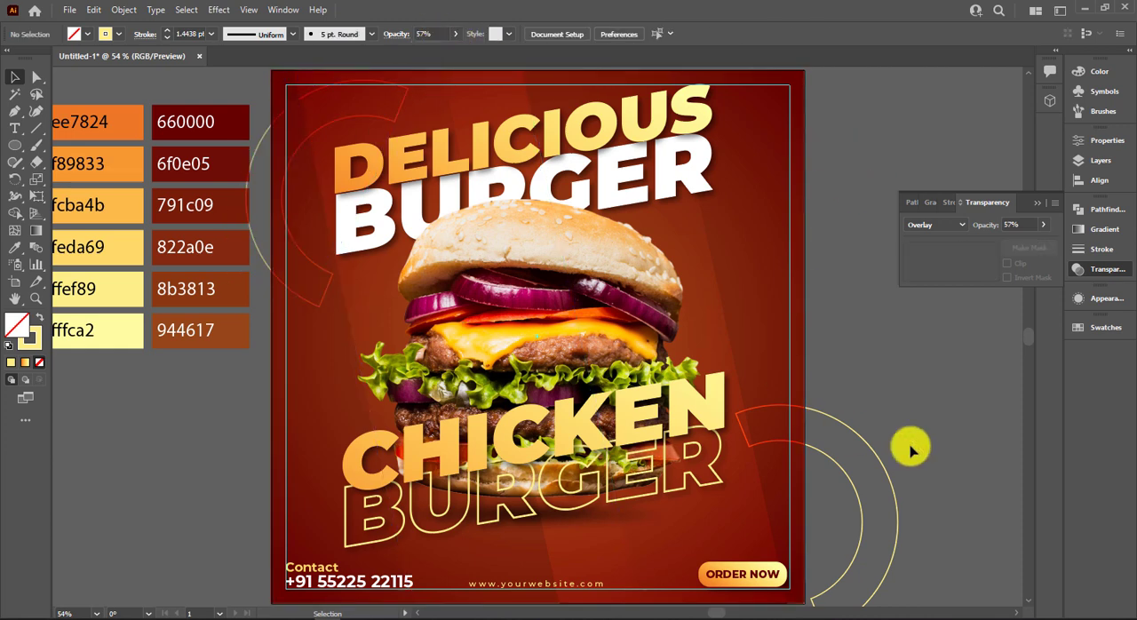
Draw about fifteen short horizontal lines of varying lengths, scattered over the empty canvas to the right of the poster.
drag(845, 254, 434, 248)
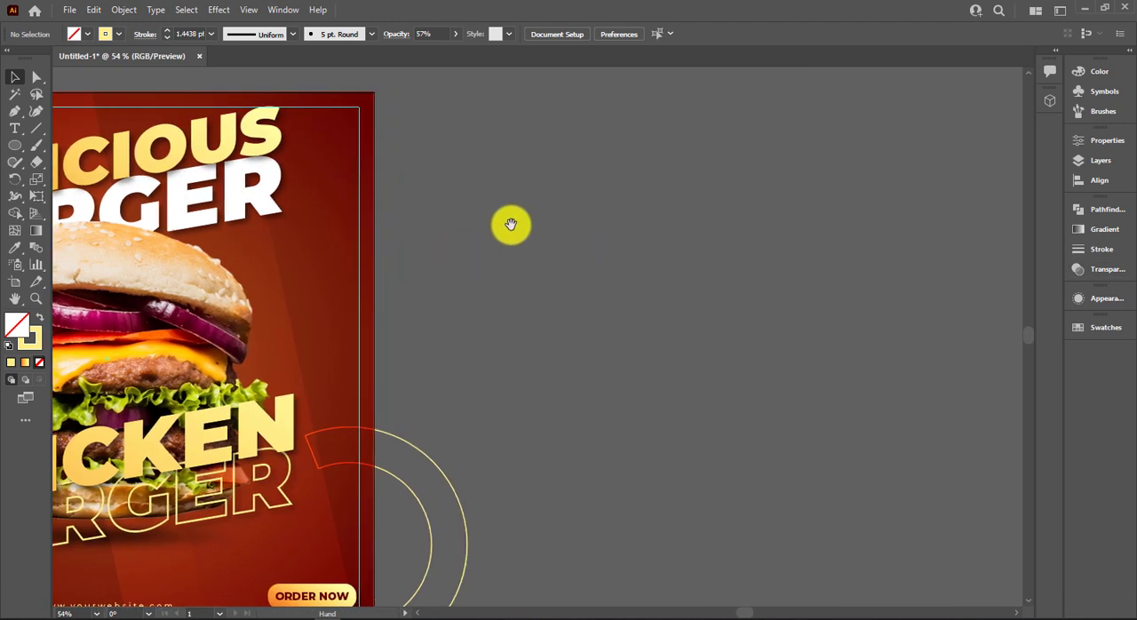
click(35, 129)
mouse_move(538, 206)
mouse_down()
mouse_move(589, 189)
mouse_move(579, 208)
mouse_move(592, 226)
mouse_up()
drag(597, 208, 616, 208)
drag(611, 222, 633, 221)
drag(522, 226, 680, 243)
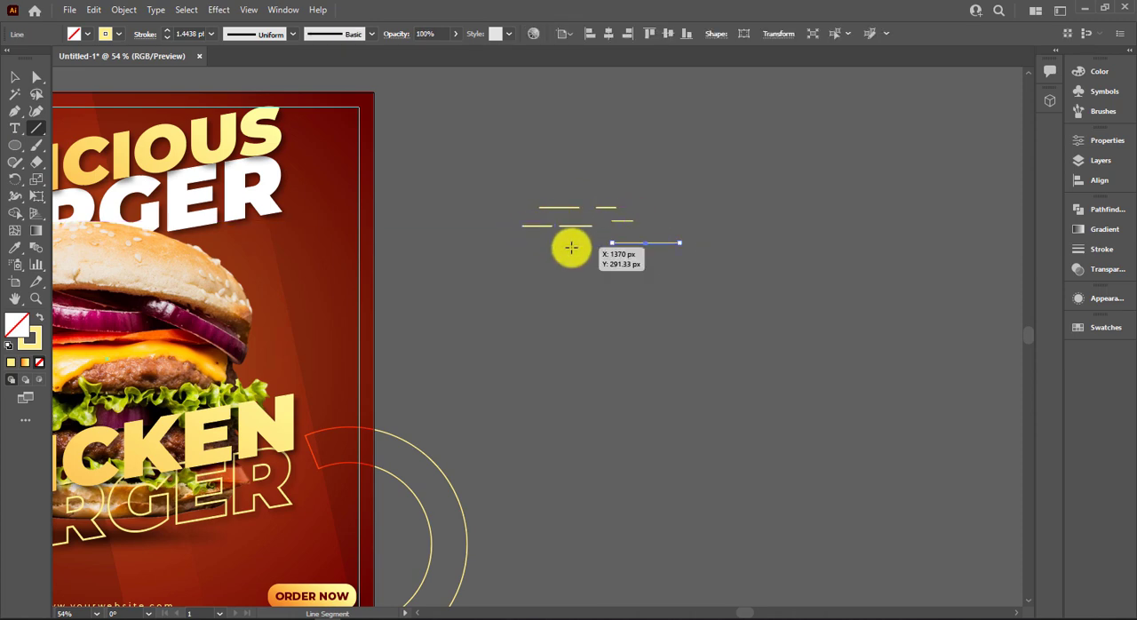
click(522, 252)
key(Return)
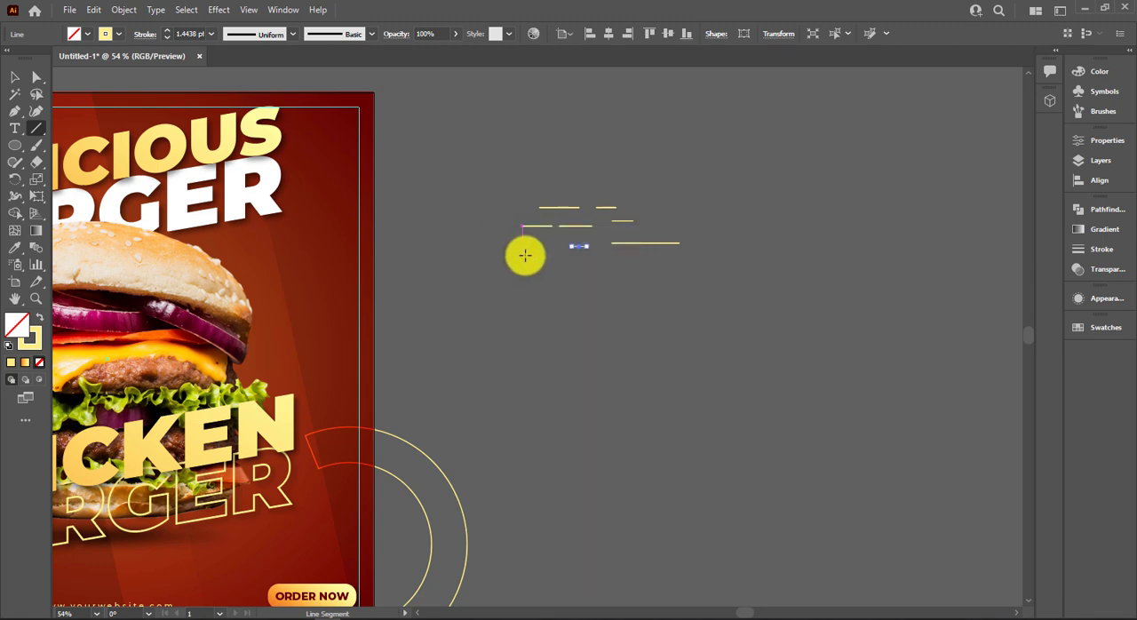
mouse_move(571, 265)
mouse_down()
mouse_move(699, 266)
mouse_move(557, 275)
mouse_move(630, 282)
mouse_move(710, 232)
mouse_up()
drag(658, 199, 687, 199)
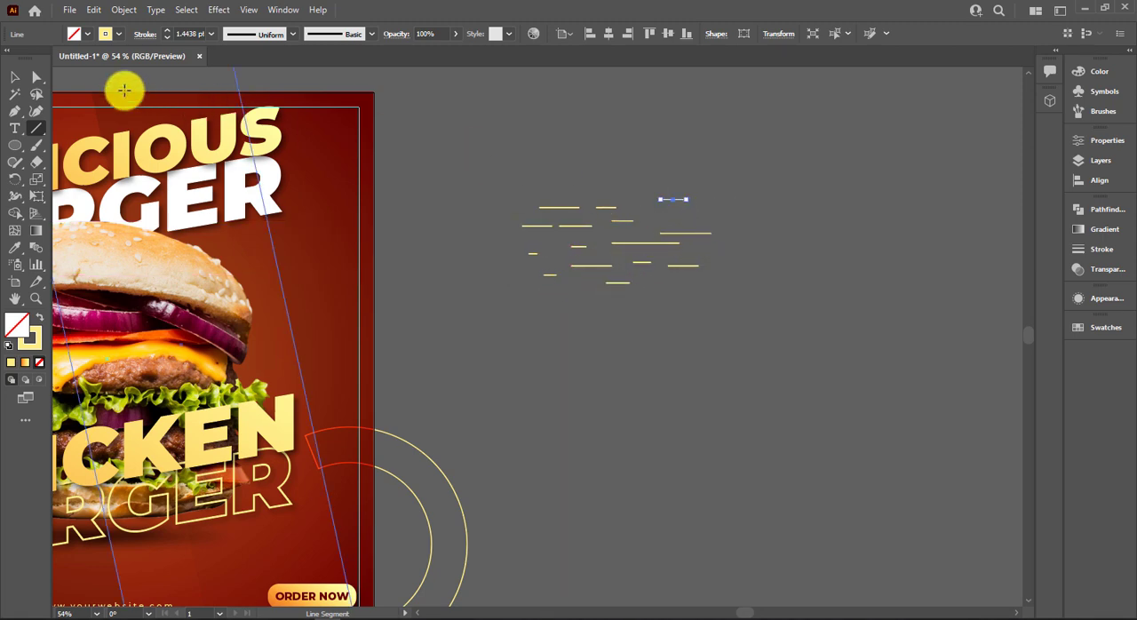
Group all the short lines and shear the group with Free Transform so the lines slope upward to the right.
click(15, 78)
click(503, 187)
drag(755, 354, 755, 353)
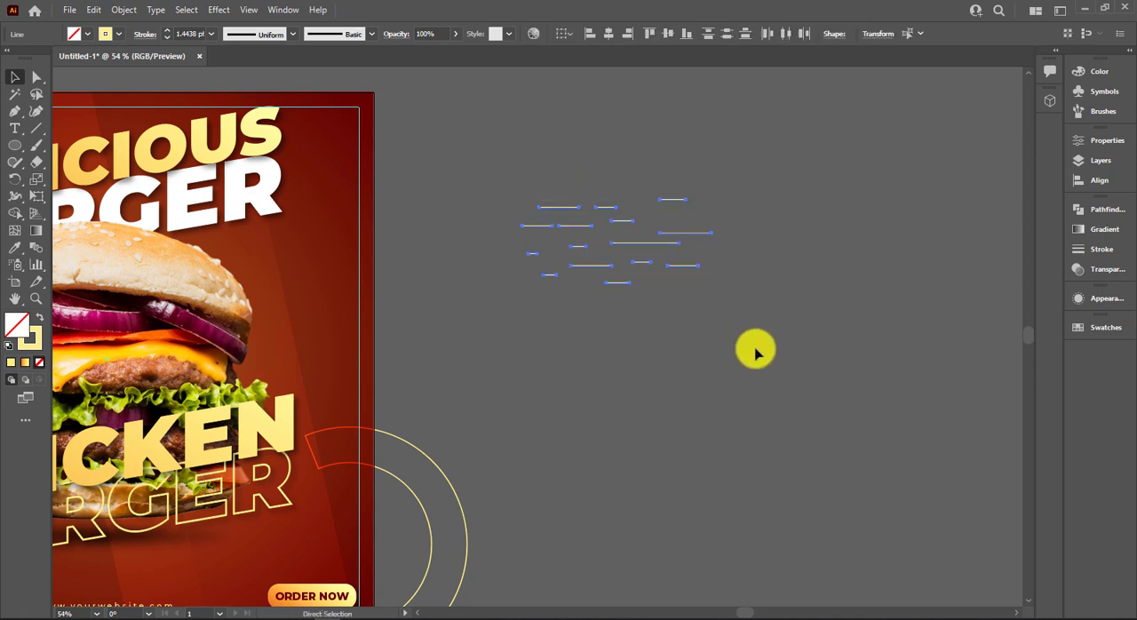
key(ctrl+g)
click(36, 195)
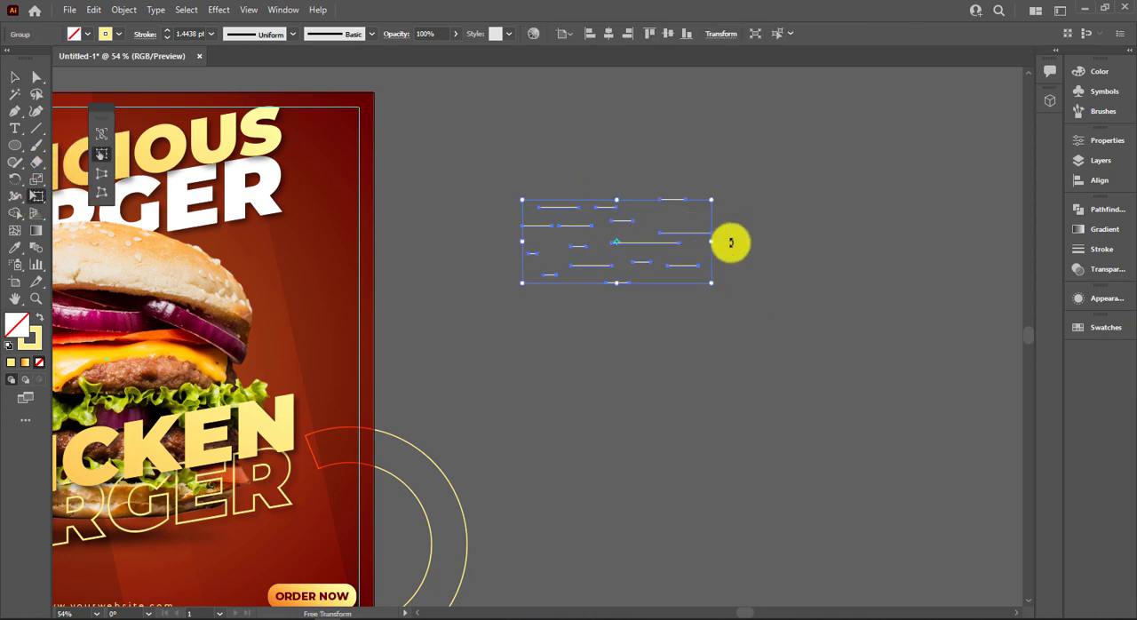
drag(724, 216, 719, 167)
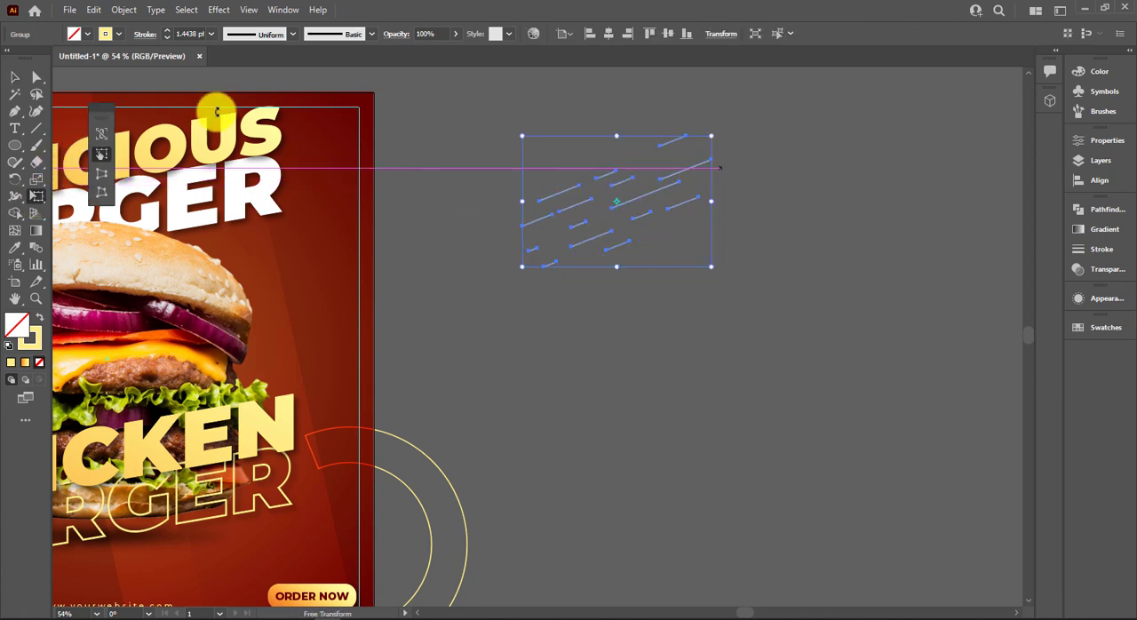
Apply the triangular tapered width profile to the strokes of the slanted line group.
click(16, 78)
click(257, 34)
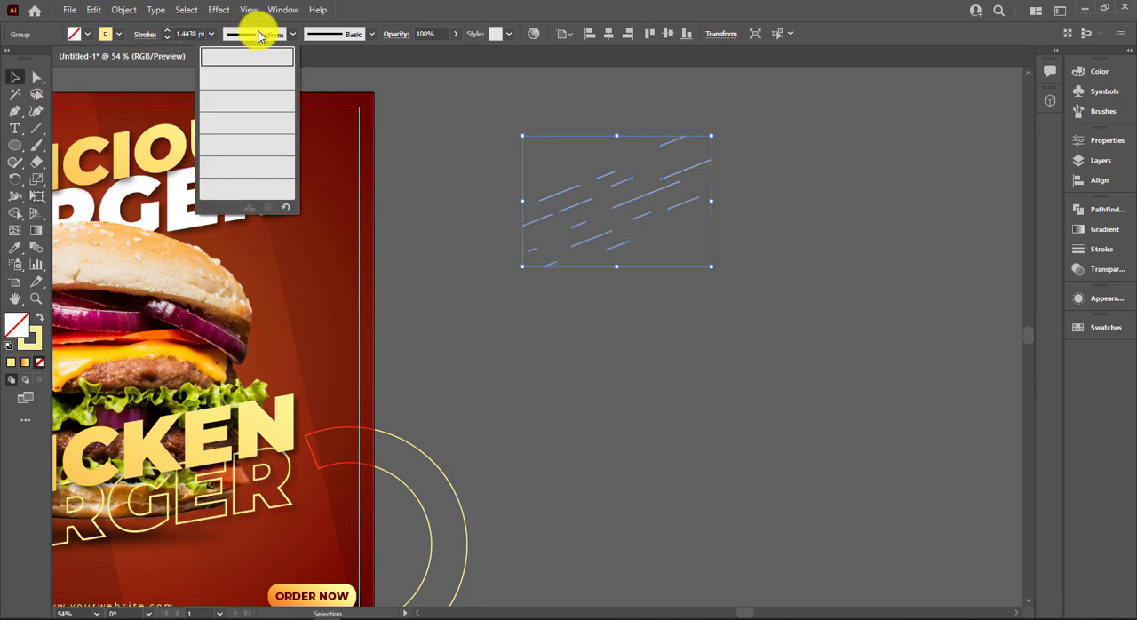
click(252, 143)
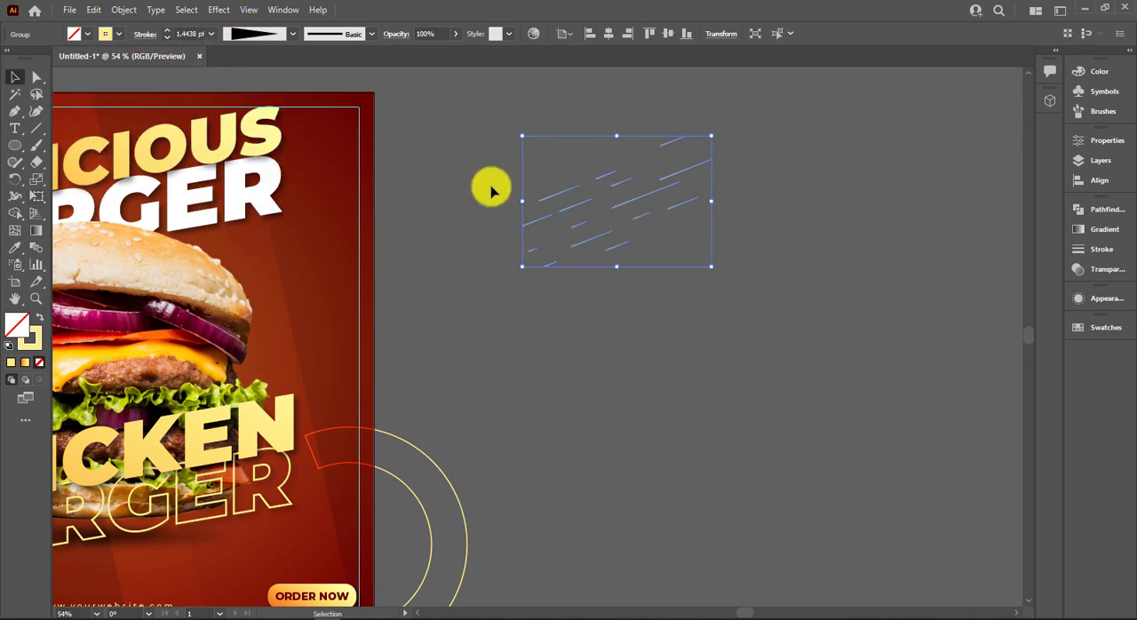
click(455, 228)
Move the slanted line group across the poster's right edge beside the bun and set its blending mode to Overlay.
drag(489, 159, 751, 299)
scroll(722, 300, down, 1)
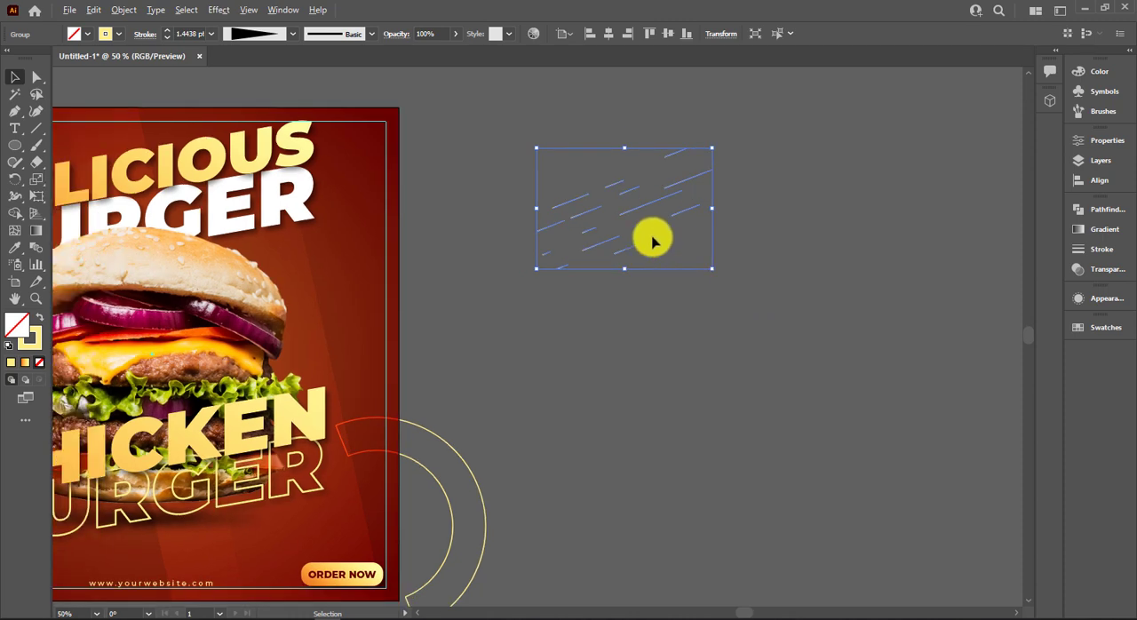
drag(633, 214, 398, 249)
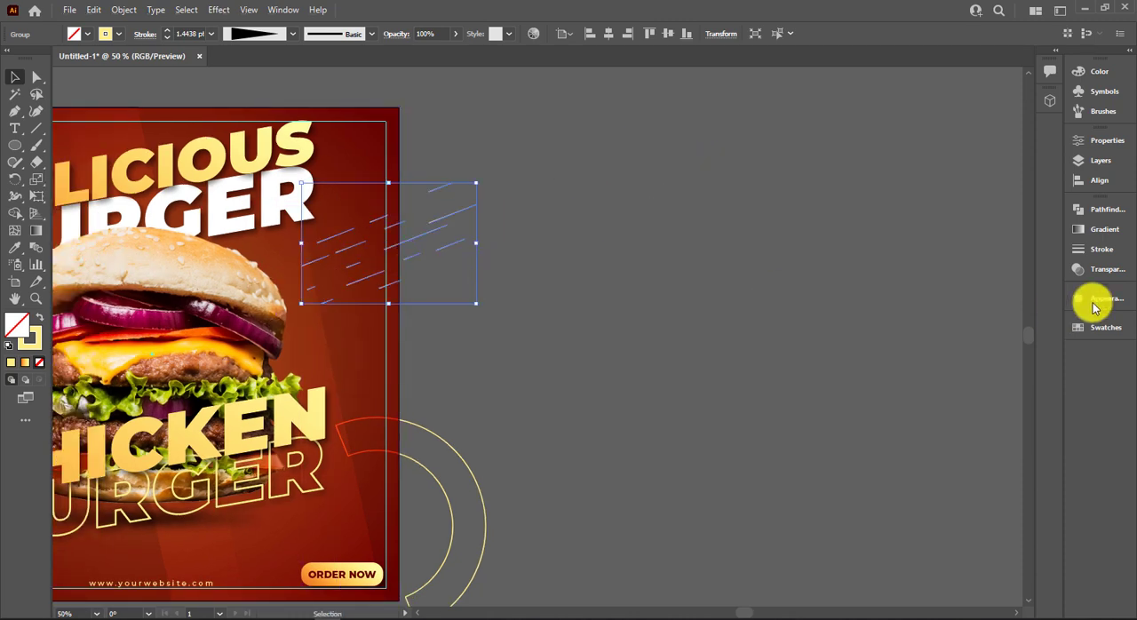
click(1108, 271)
click(944, 224)
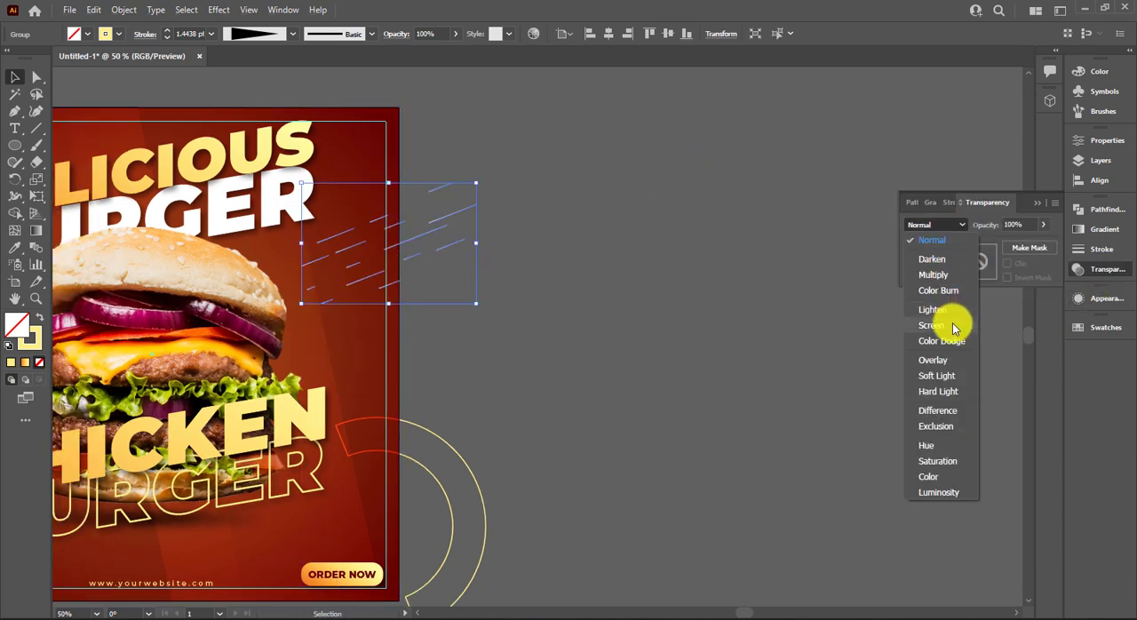
click(944, 368)
click(548, 352)
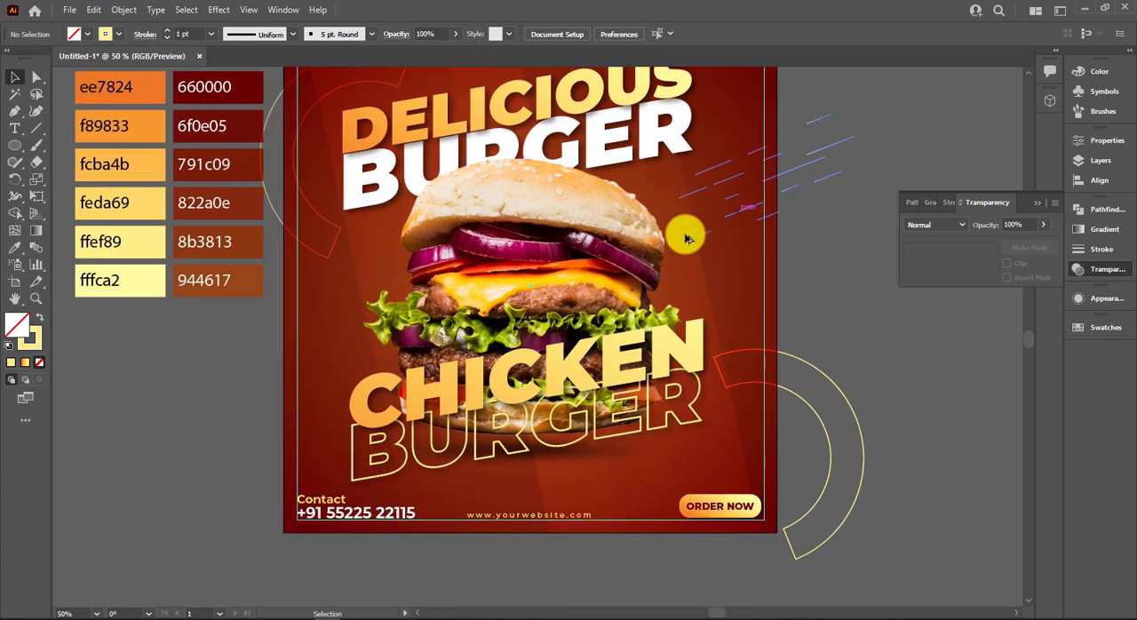
Copy the slanted line group to the poster's left edge, just above the CHICKEN title.
drag(682, 234, 226, 368)
scroll(227, 368, up, 1)
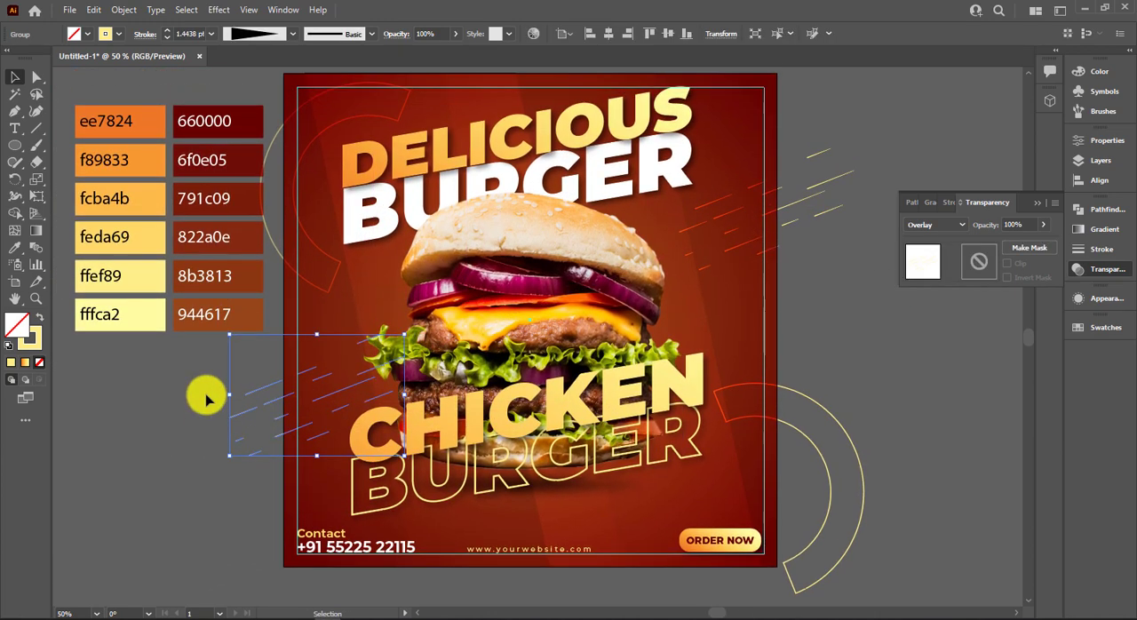
click(491, 336)
click(517, 140)
shift+click(544, 166)
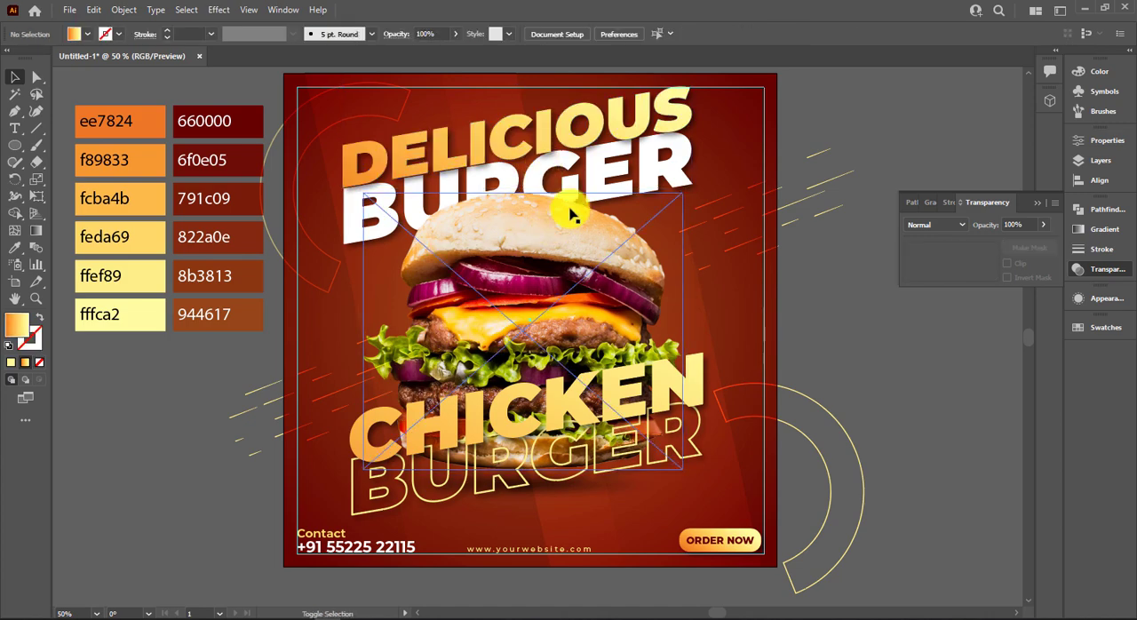
click(559, 130)
shift+click(613, 203)
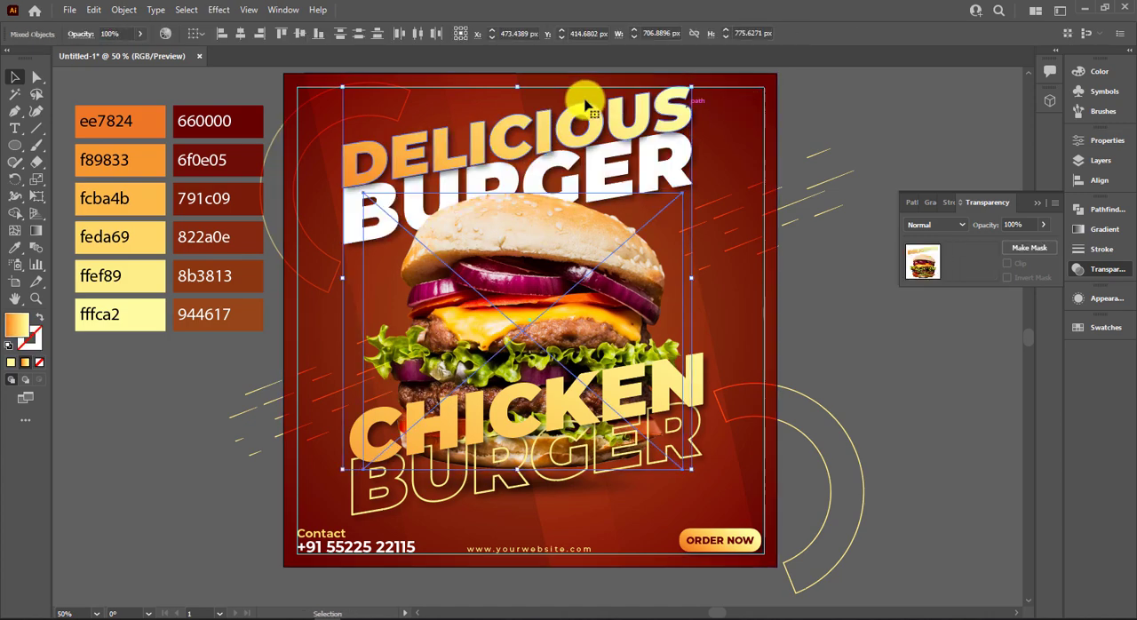
click(798, 99)
click(727, 136)
key(ctrl+2)
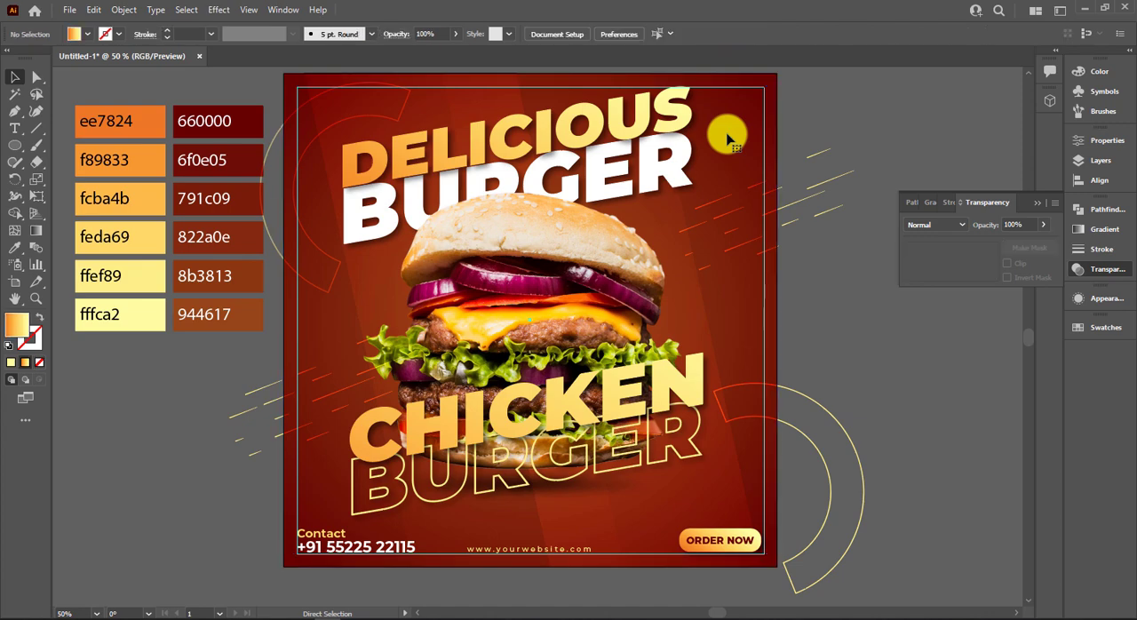
Select the slanted titles together with the burger image and its shadow and bring them to the front.
drag(475, 90, 542, 291)
drag(569, 485, 564, 473)
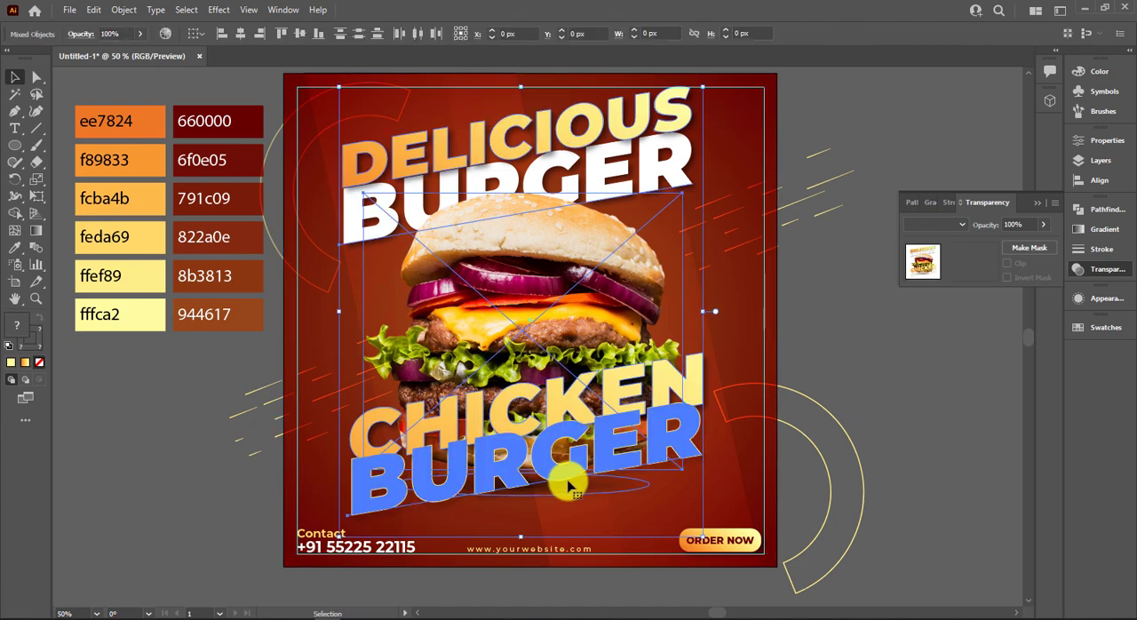
right_click(662, 473)
mouse_move(667, 472)
click(746, 409)
click(570, 426)
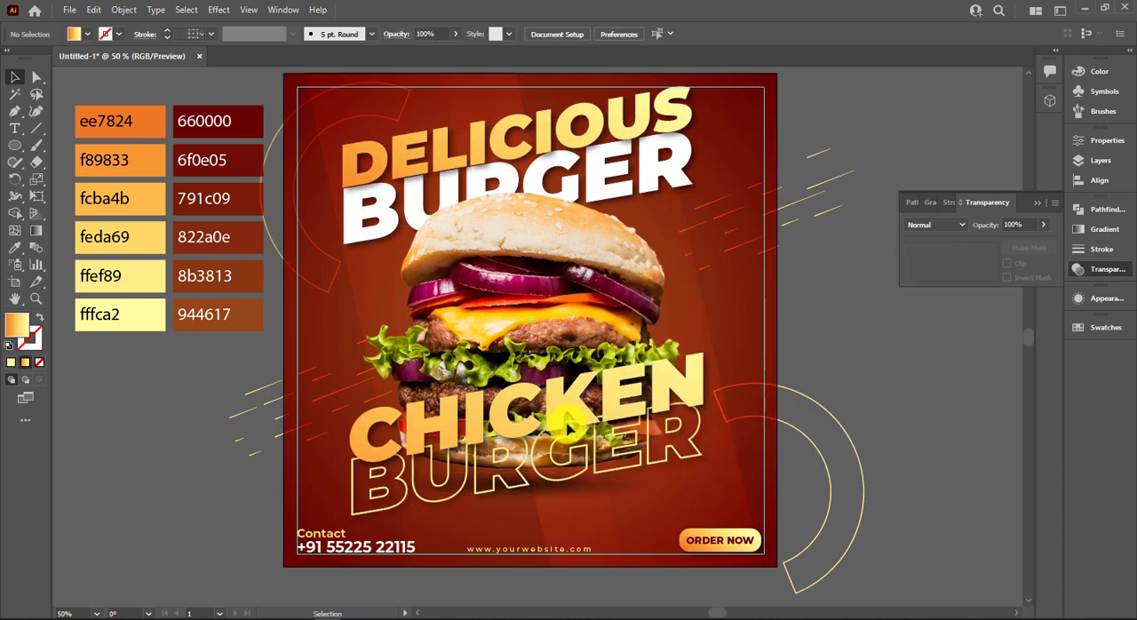
Move the left slanted line group about 27 px right and 3 px down, and the right one about 18 px left and 32 px down.
drag(291, 418, 302, 420)
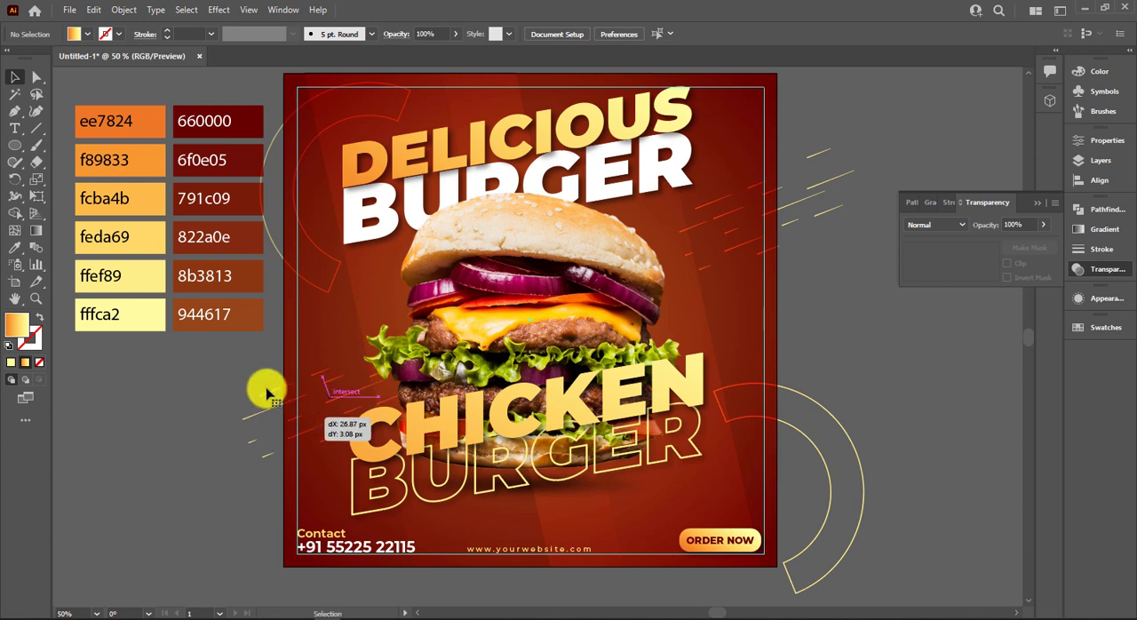
click(265, 367)
drag(793, 230, 784, 245)
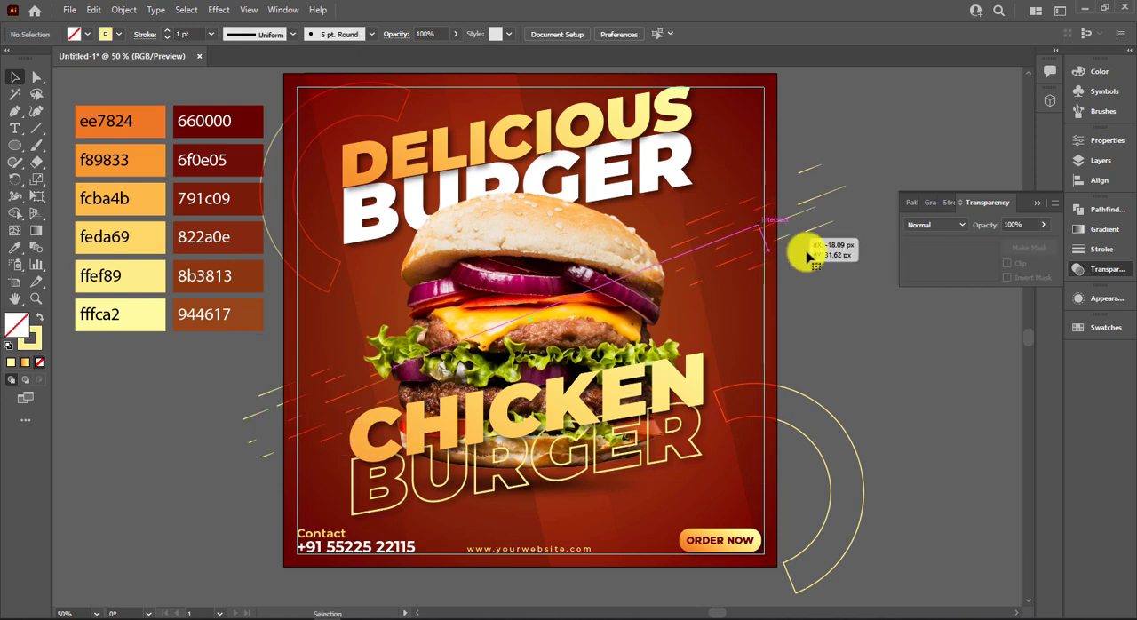
click(846, 313)
click(1038, 203)
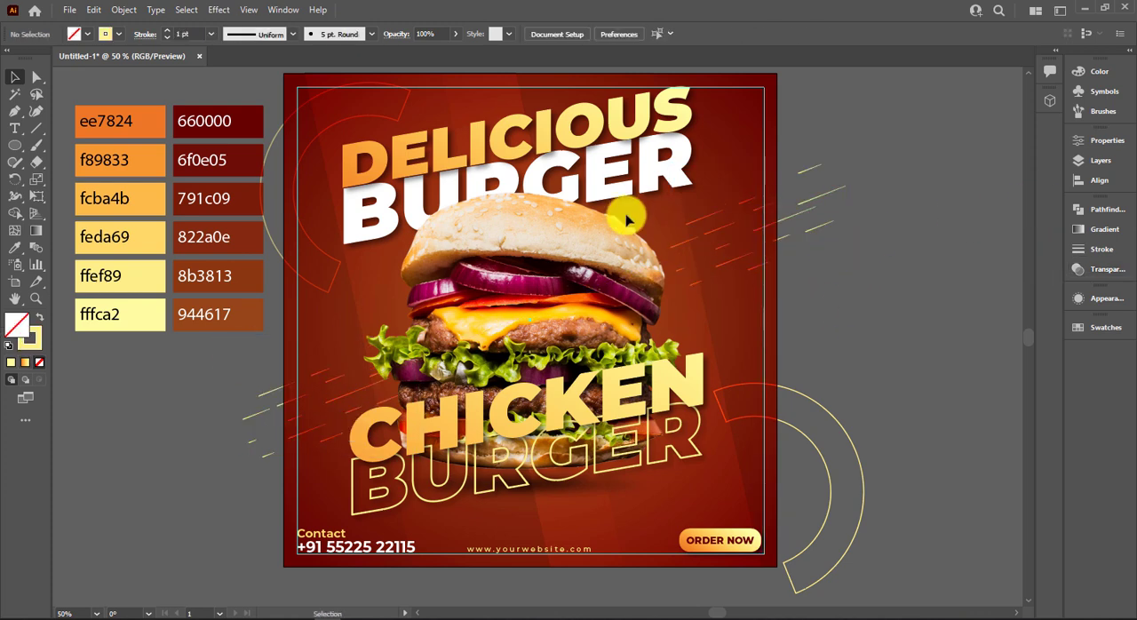
Create a poster-sized rectangle with pale yellow fill and no stroke, and centre it horizontally and vertically on the artboard.
drag(17, 157, 62, 146)
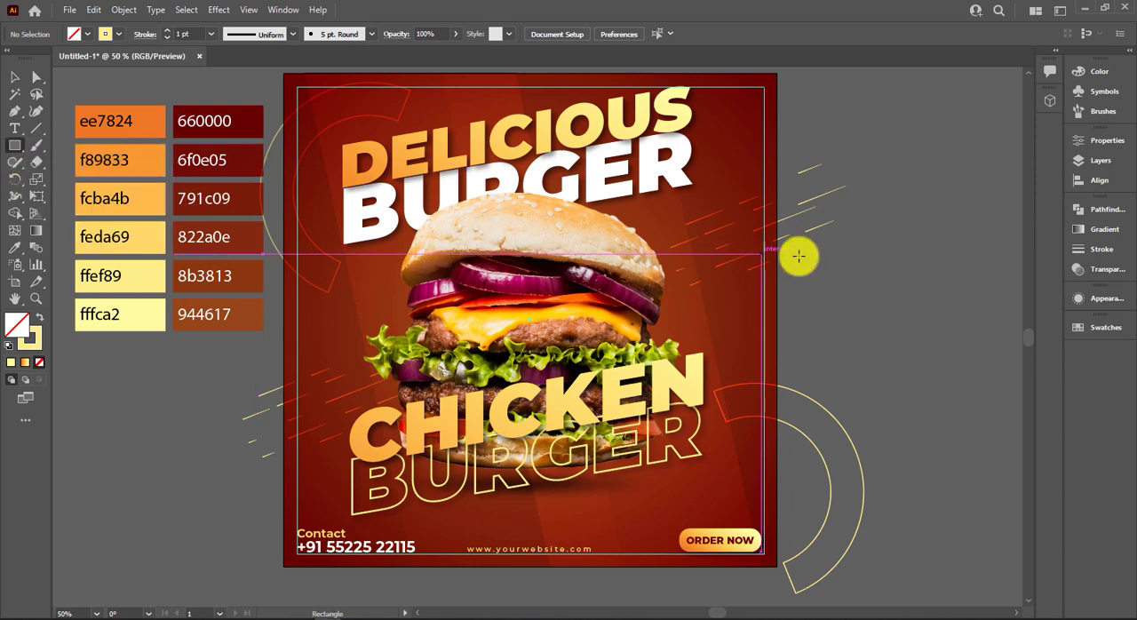
click(863, 269)
key(Return)
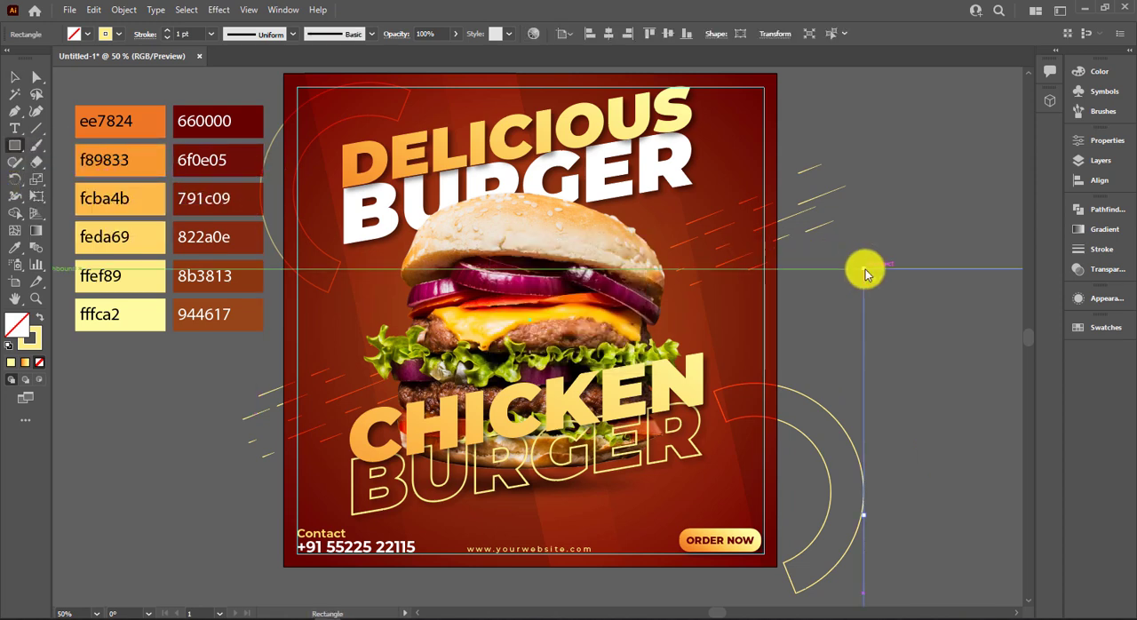
key(shift+x)
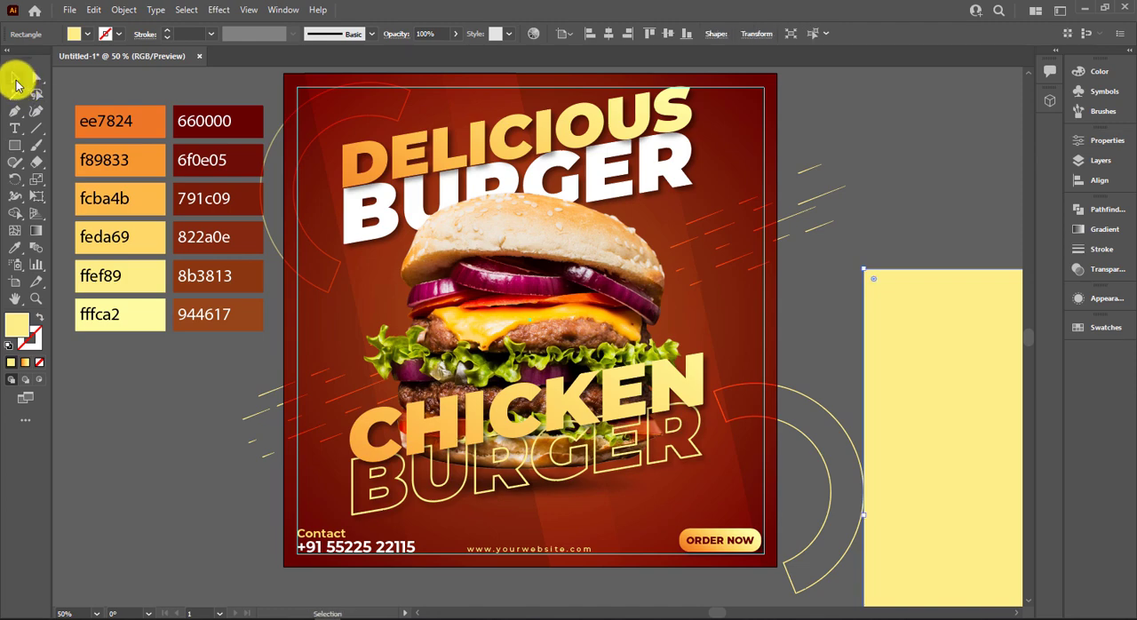
click(608, 35)
click(668, 34)
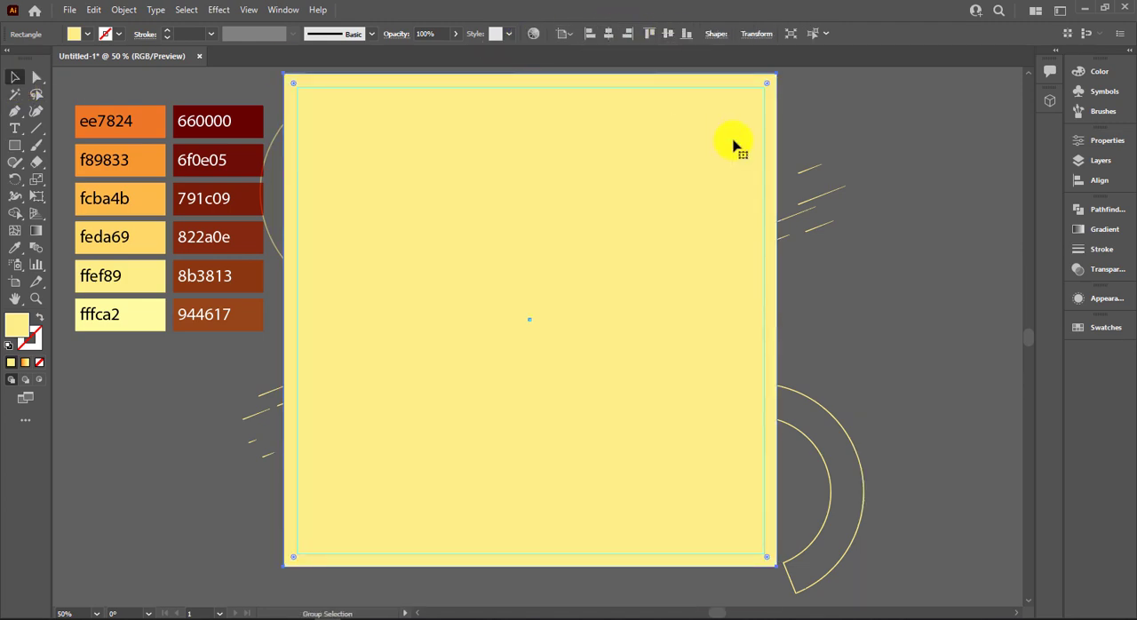
Unlock all locked objects and undo the trial move at the yellow rectangle's right edge.
key(ctrl+shift+a)
scroll(656, 80, down, 2)
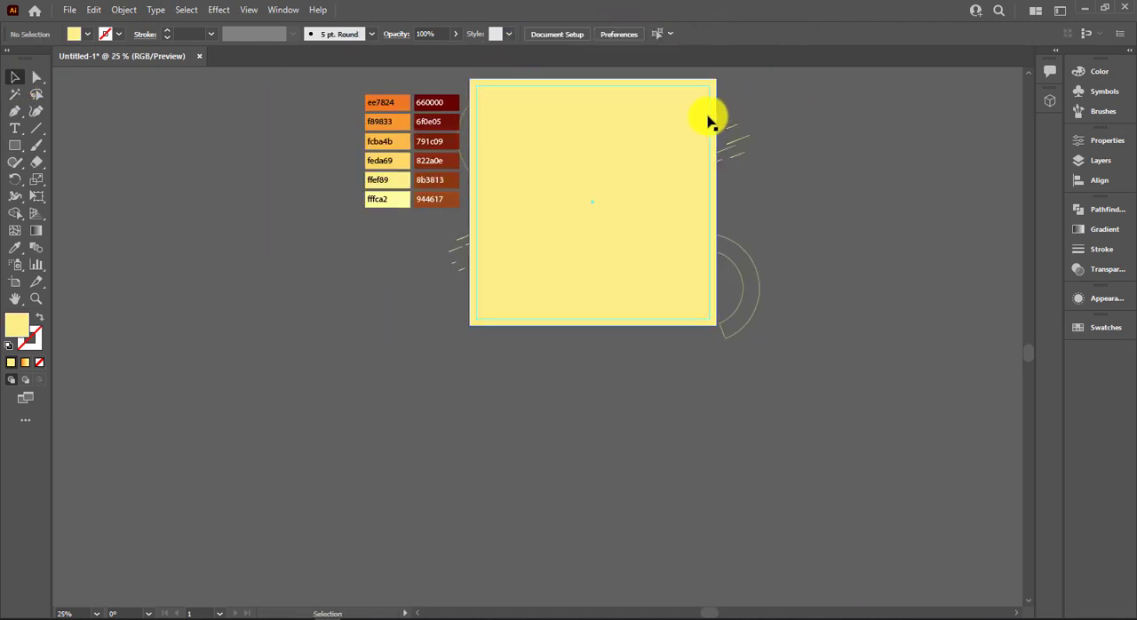
scroll(709, 120, up, 5)
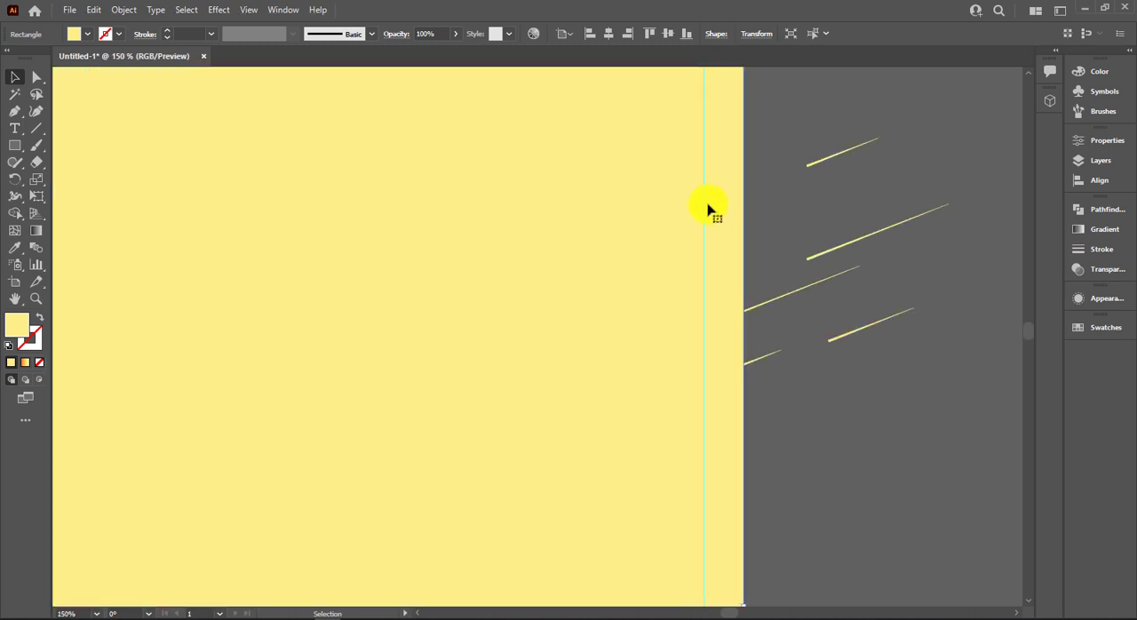
right_click(702, 211)
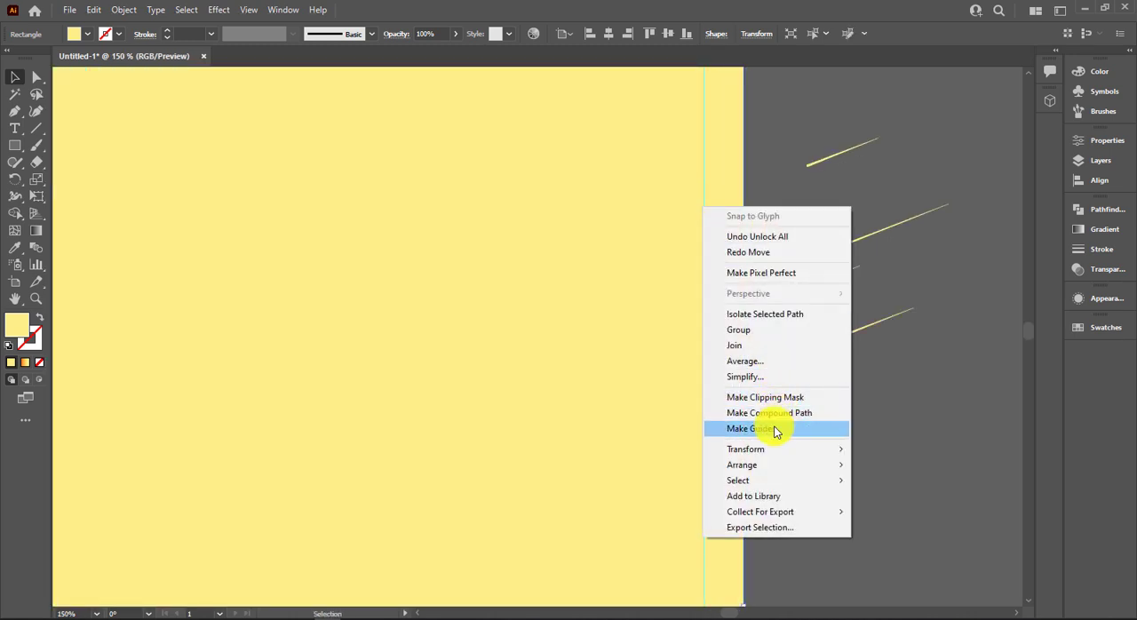
click(691, 202)
key(ctrl+shift+a)
drag(701, 197, 777, 198)
key(ctrl+z)
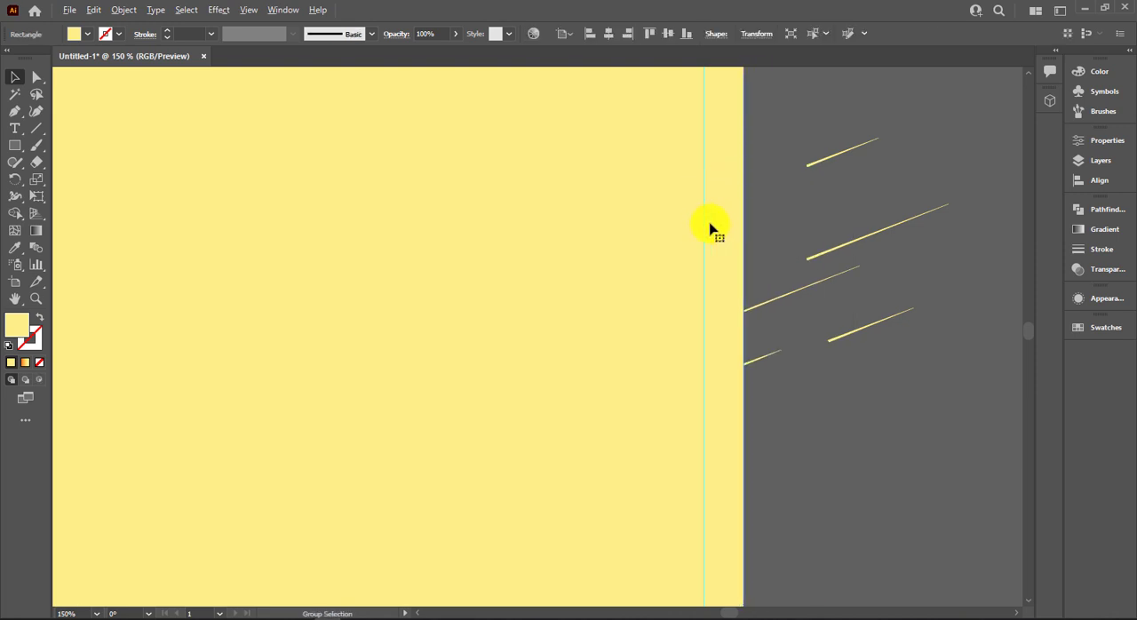
Hide the margin guides on the artboard.
right_click(920, 407)
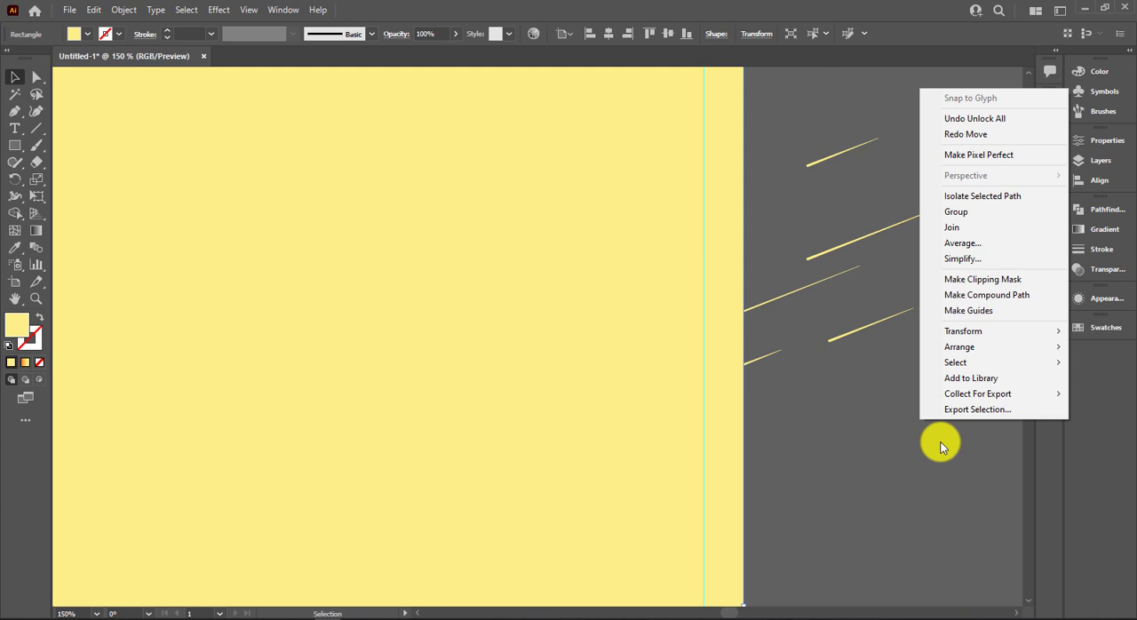
click(1002, 322)
right_click(906, 406)
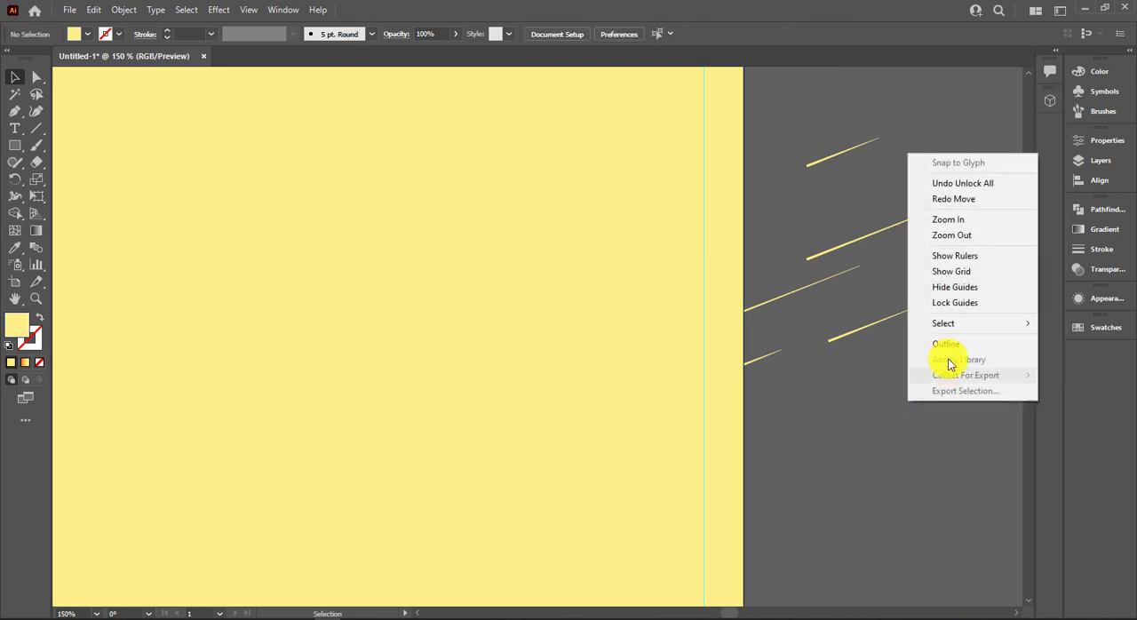
click(959, 287)
Select all the poster artwork without the colour swatches and clip it to the yellow rectangle with a clipping mask.
scroll(928, 340, down, 4)
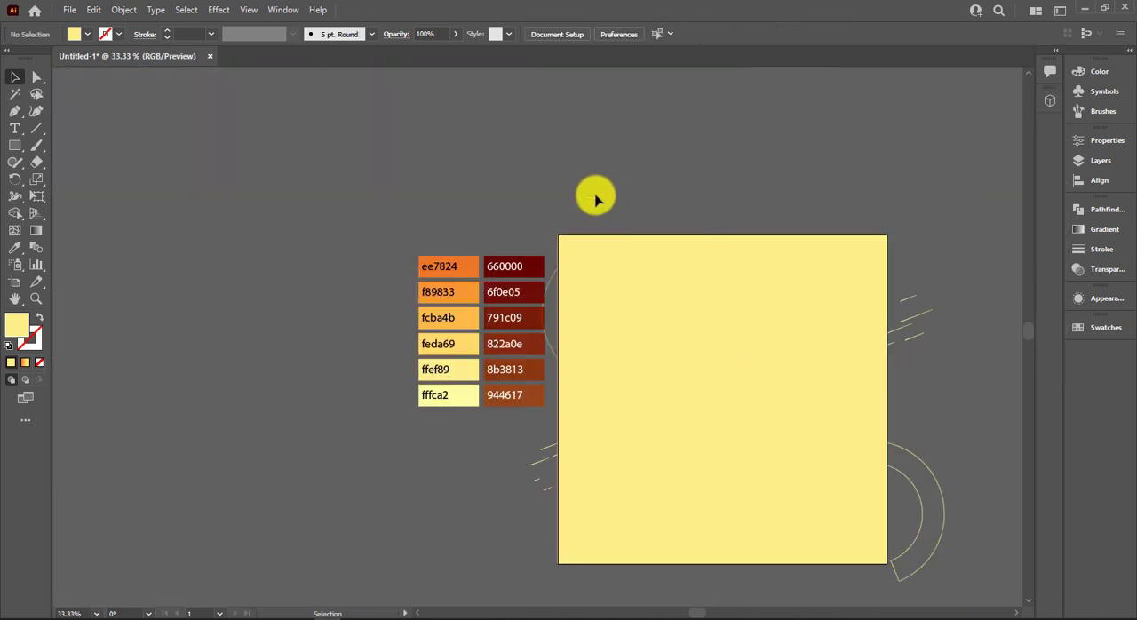
key(ctrl+a)
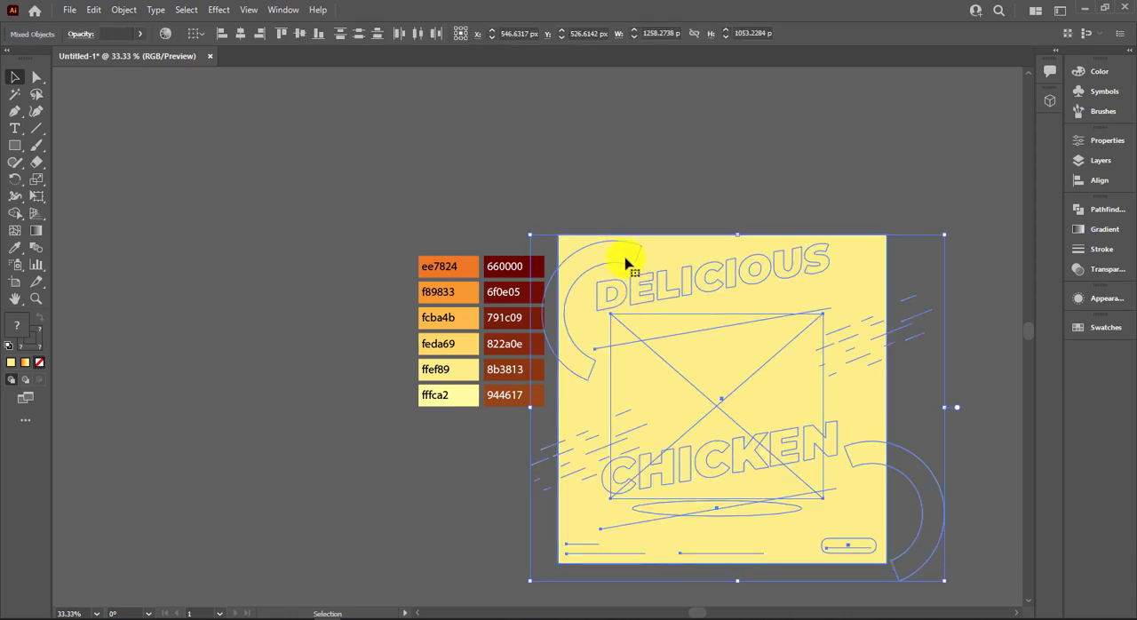
right_click(786, 471)
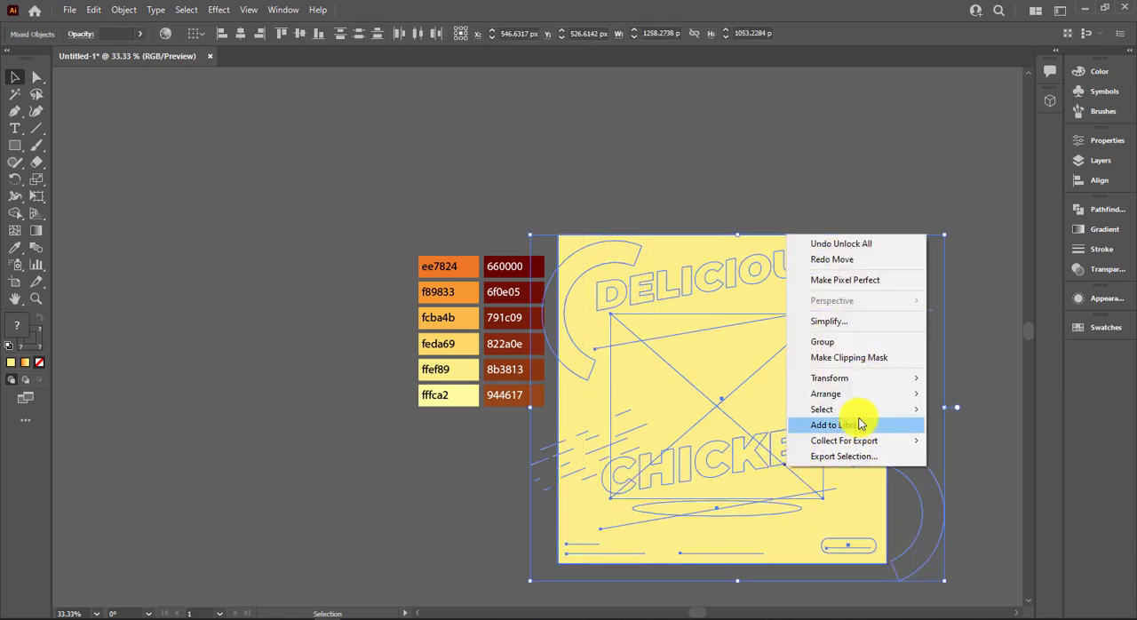
click(859, 361)
click(903, 367)
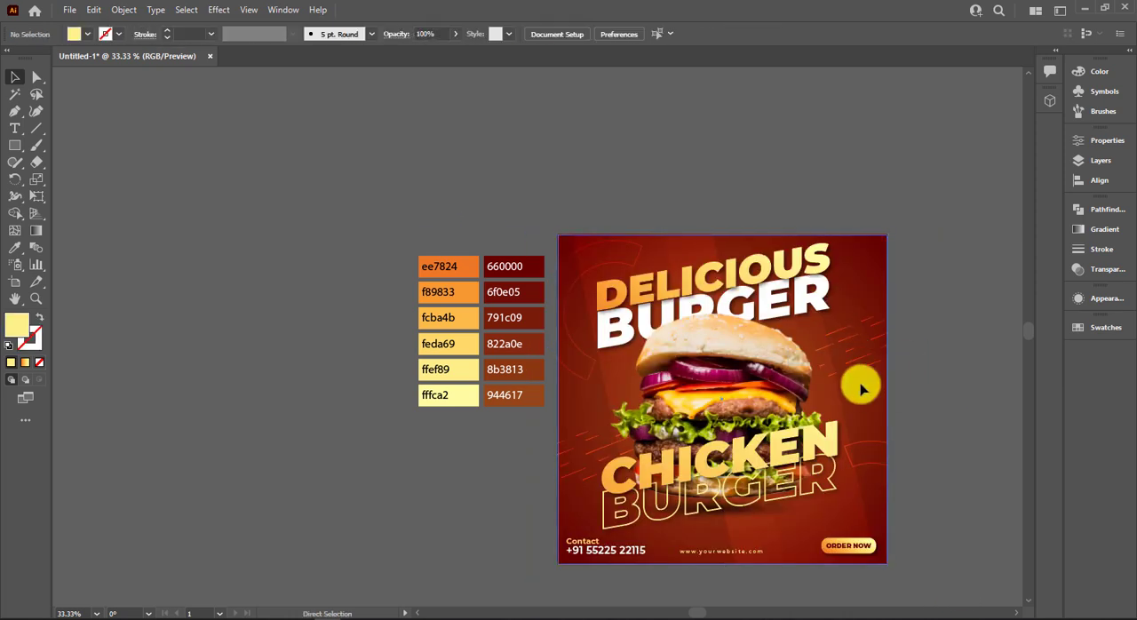
scroll(858, 383, up, 2)
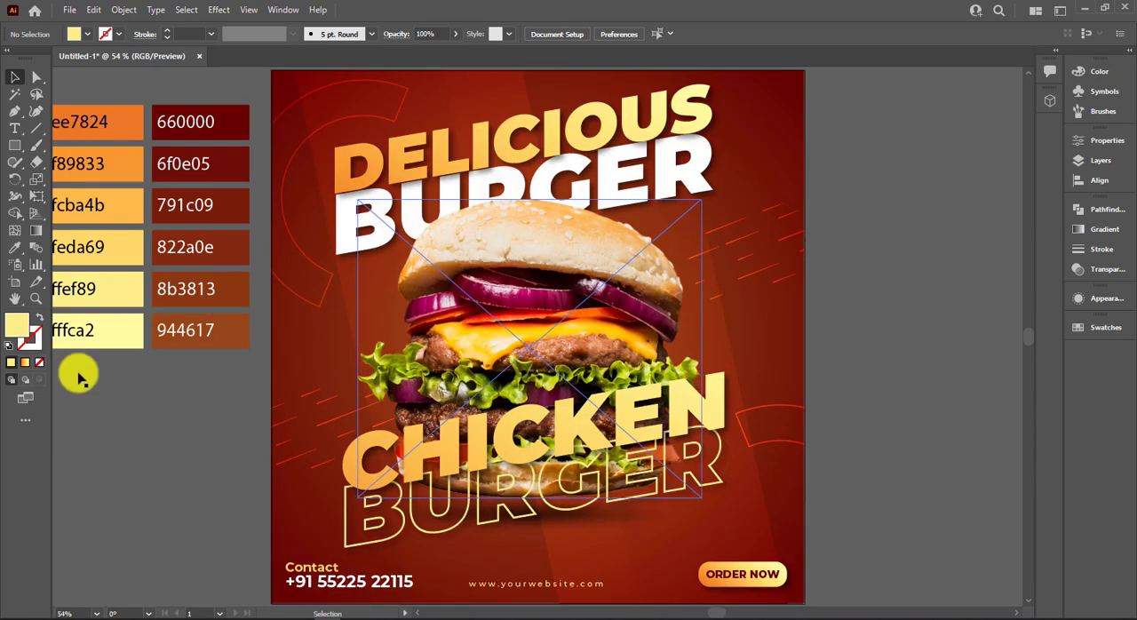